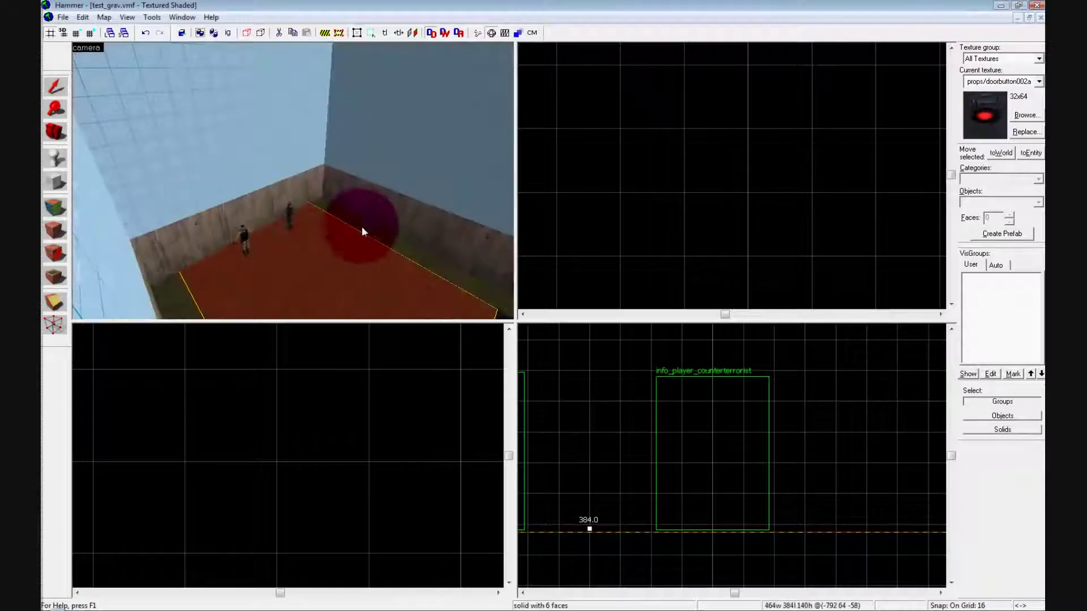
# Examine the ground brushes around the sunken pit in the camera, top and side views.
pyautogui.moveTo(357, 226); pyautogui.dragTo(357, 226)
pyautogui.press('d')
pyautogui.press('z')
pyautogui.click(586, 275)
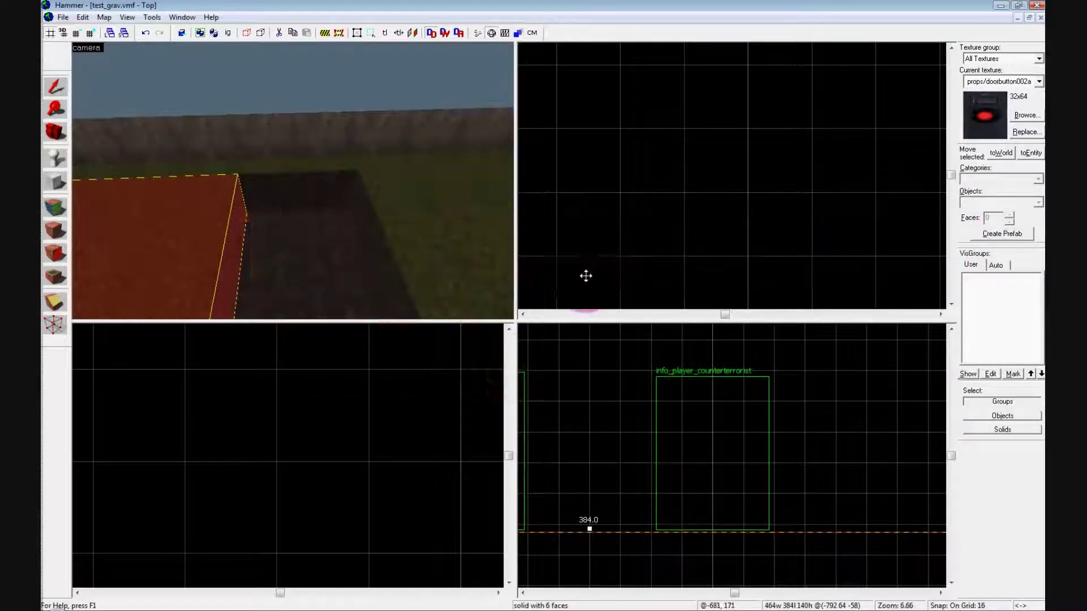
pyautogui.click(439, 483)
pyautogui.moveTo(338, 253); pyautogui.dragTo(383, 281)
pyautogui.scroll(-9, 672, 215)
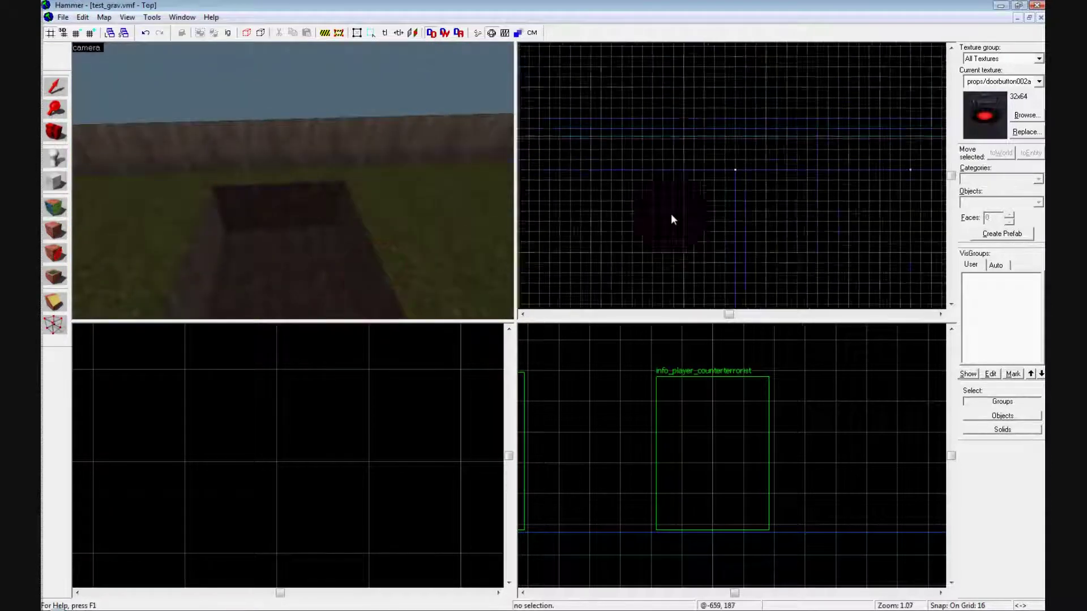
pyautogui.click(383, 230)
pyautogui.click(197, 258)
pyautogui.scroll(-13, 301, 401)
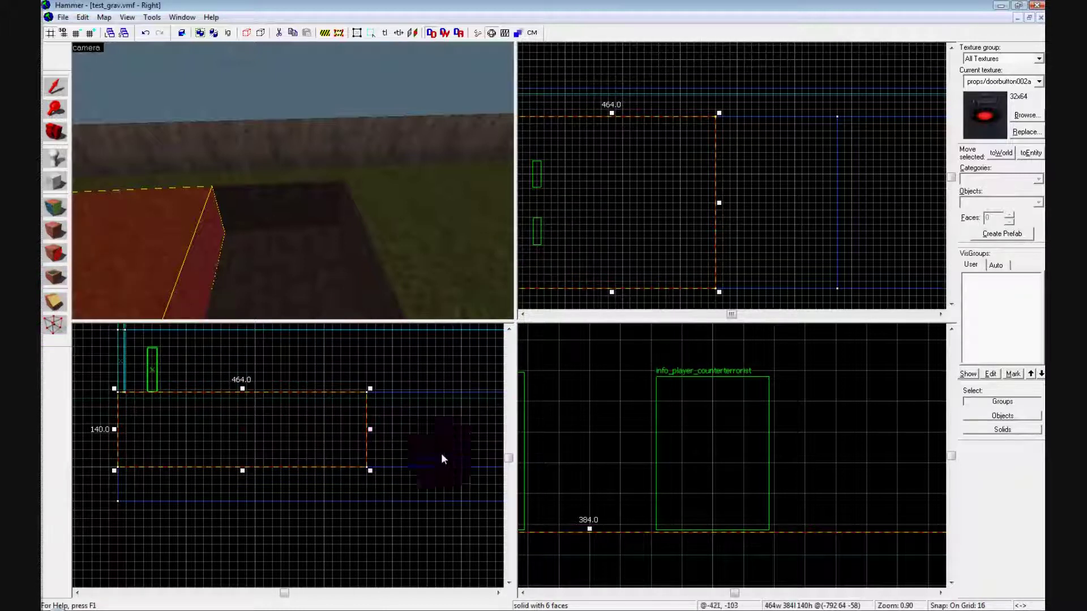
pyautogui.press('z')
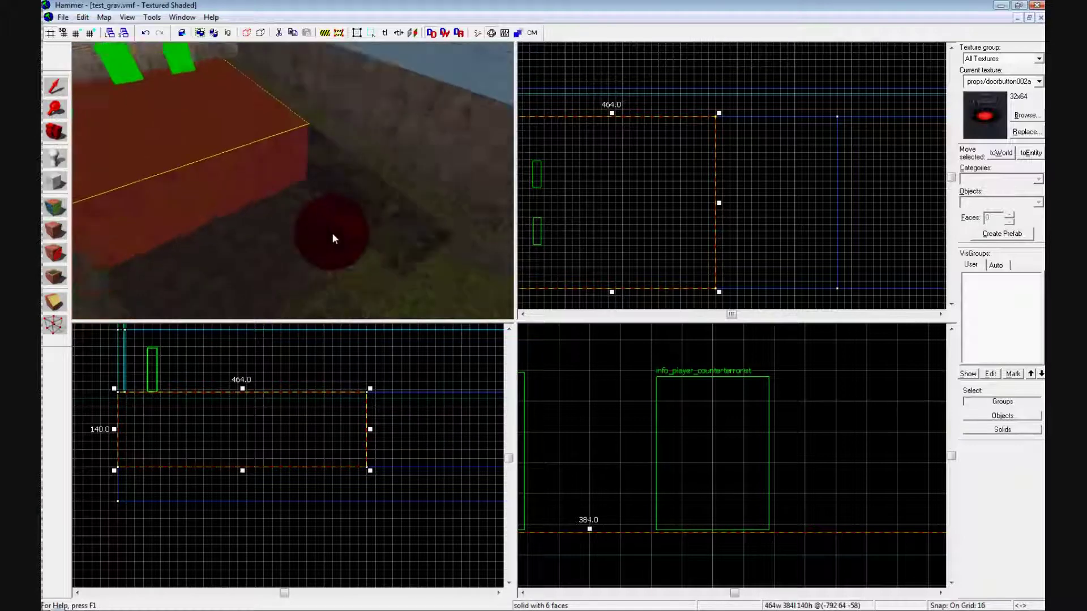
pyautogui.press('z')
# Create a block brush about 16 units thick, 96 wide and 116 high on the grass beside the pit, matching the fence wall's height.
pyautogui.click(433, 174)
pyautogui.moveTo(275, 220); pyautogui.dragTo(274, 220)
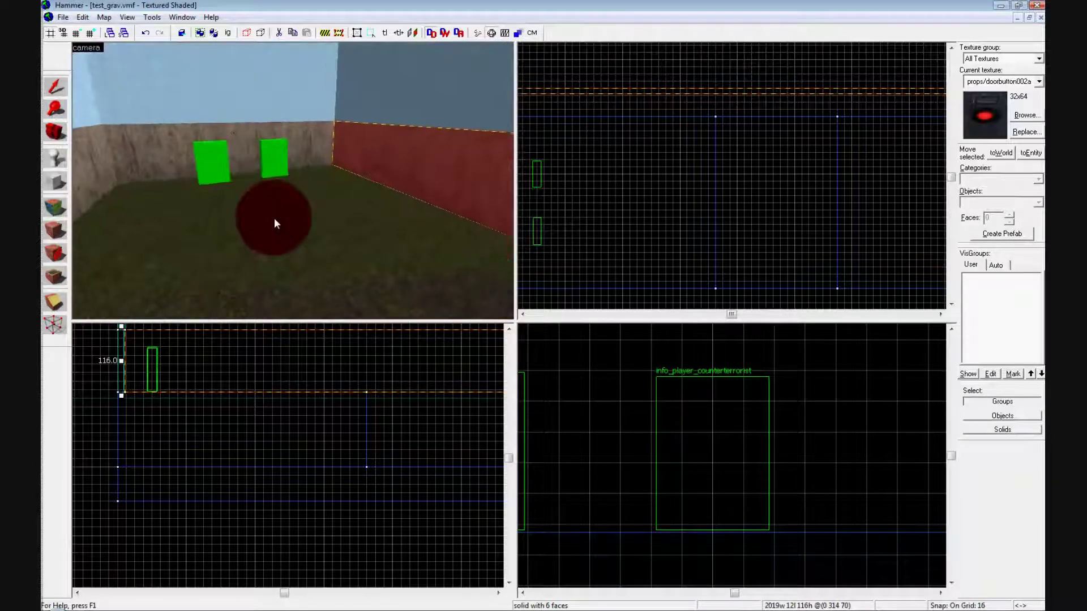
pyautogui.press('z')
pyautogui.scroll(-1, 728, 216)
pyautogui.click(55, 183)
pyautogui.click(690, 220)
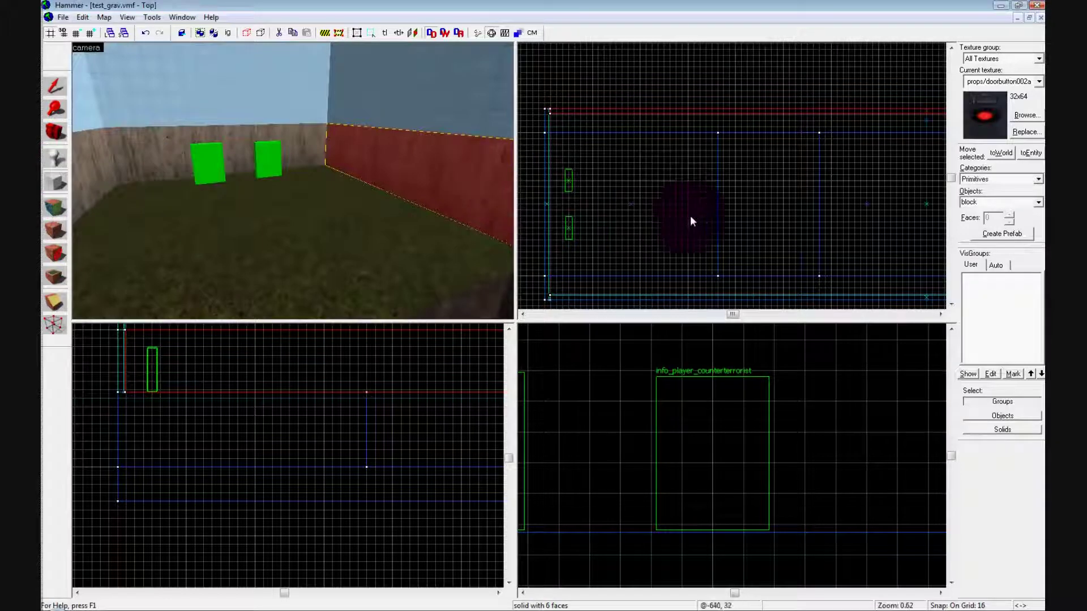
pyautogui.moveTo(695, 189); pyautogui.dragTo(703, 225)
pyautogui.click(329, 425)
pyautogui.press('a')
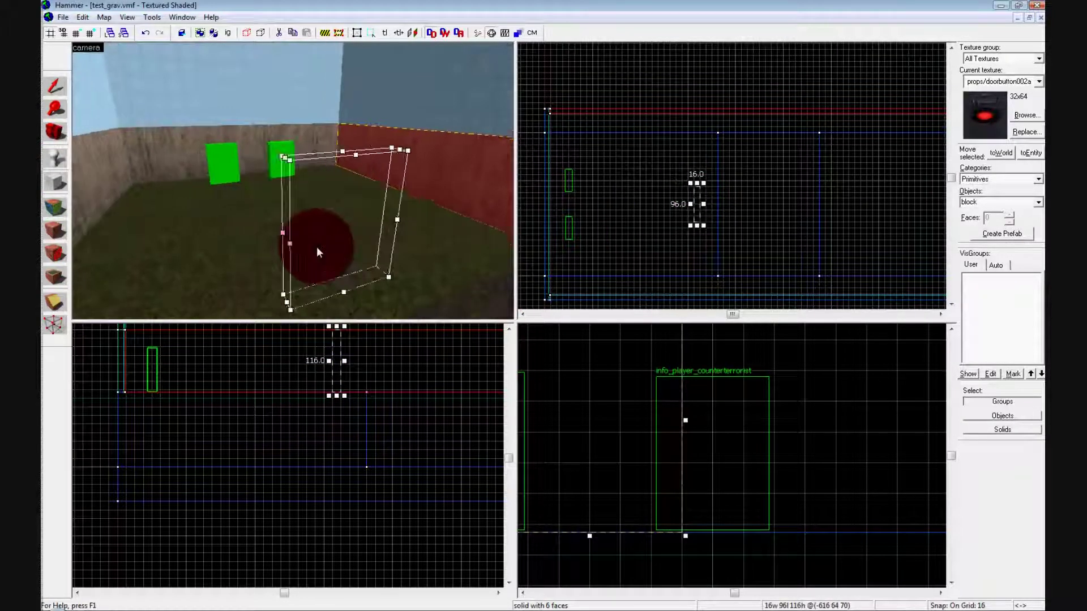
pyautogui.press('w')
pyautogui.press('s')
pyautogui.press('d')
pyautogui.press('a')
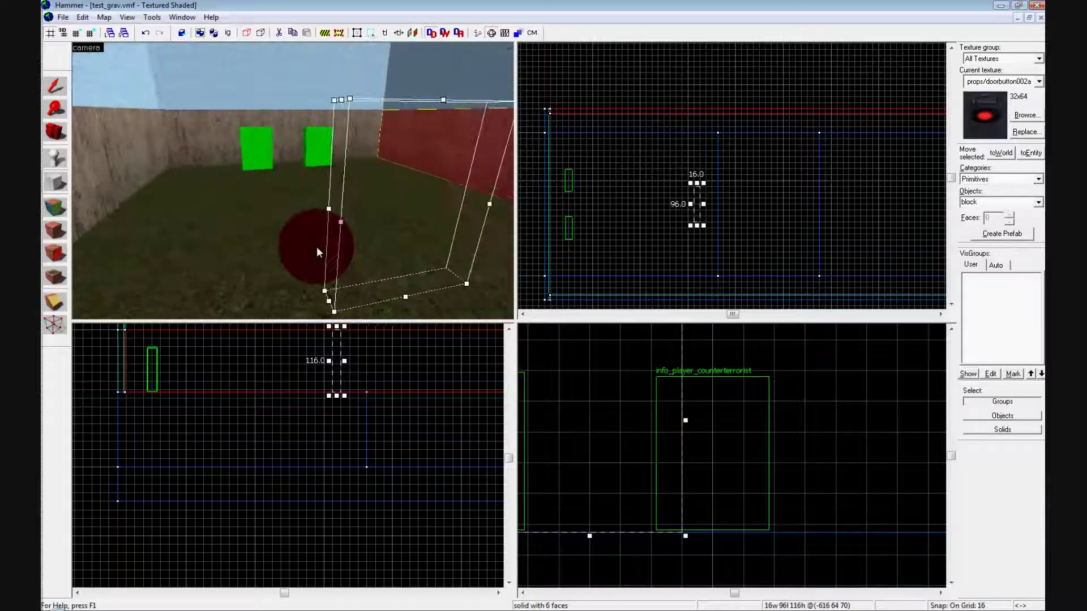
pyautogui.press('d')
pyautogui.press('a')
pyautogui.press('d')
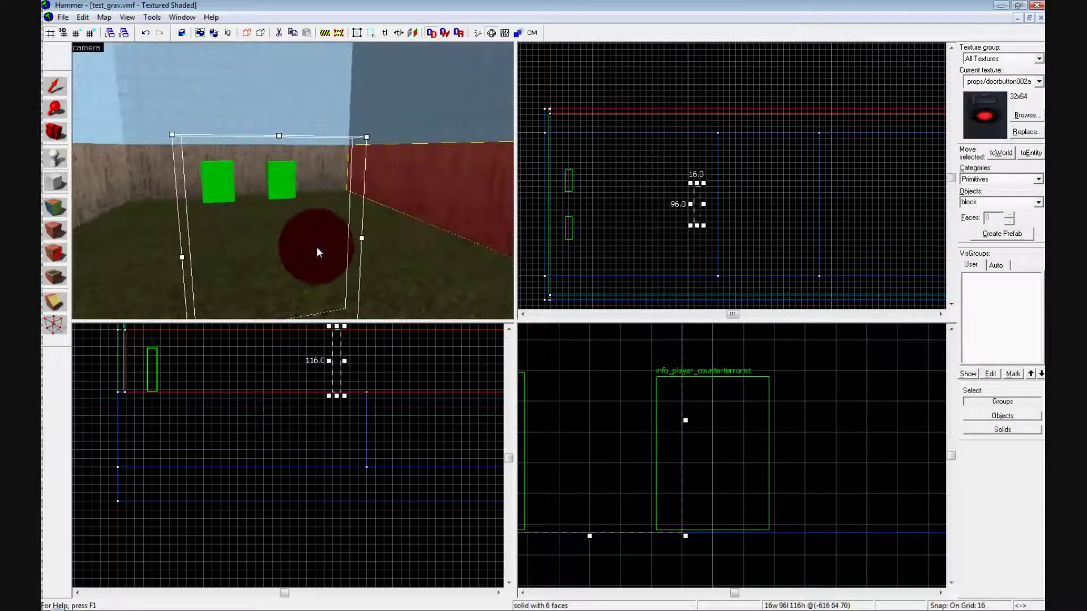
pyautogui.press('Right')
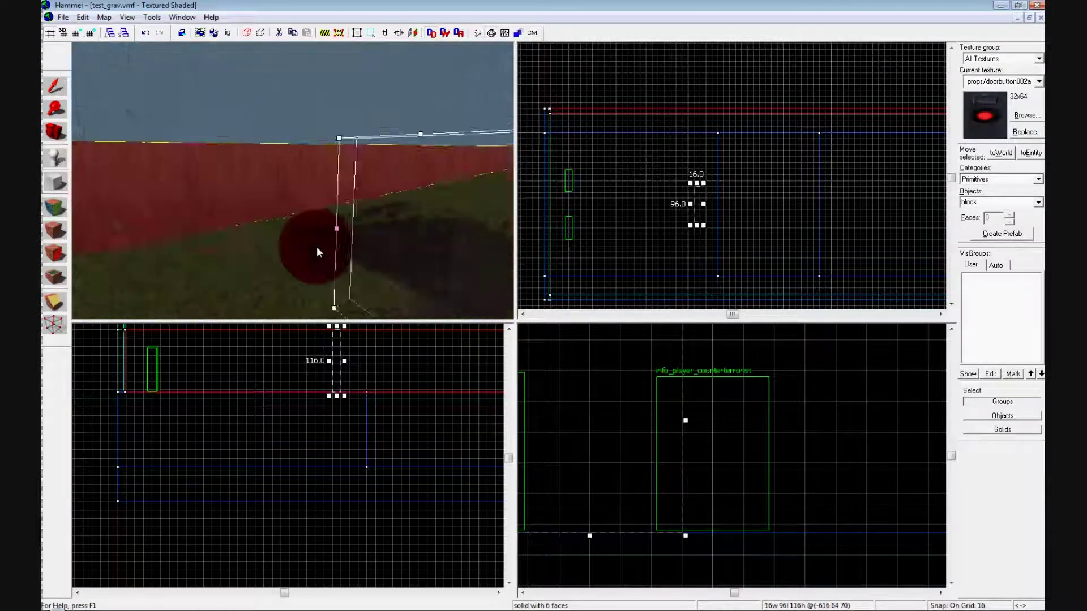
pyautogui.press('Return')
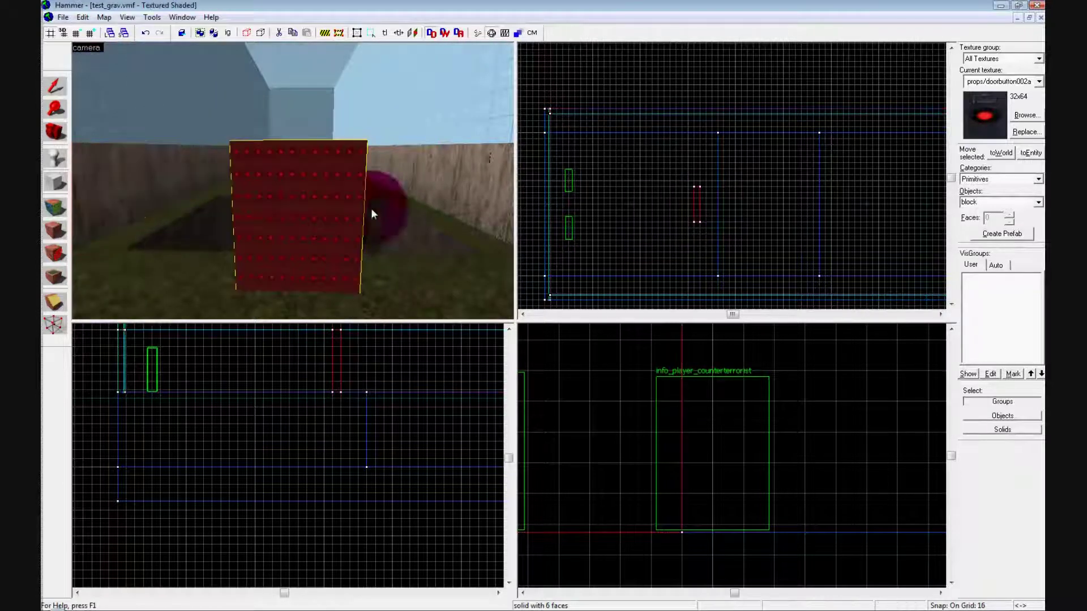
# Apply the brick/brickwall003a texture to all faces of the new block.
pyautogui.hotkey('shift', 'a')
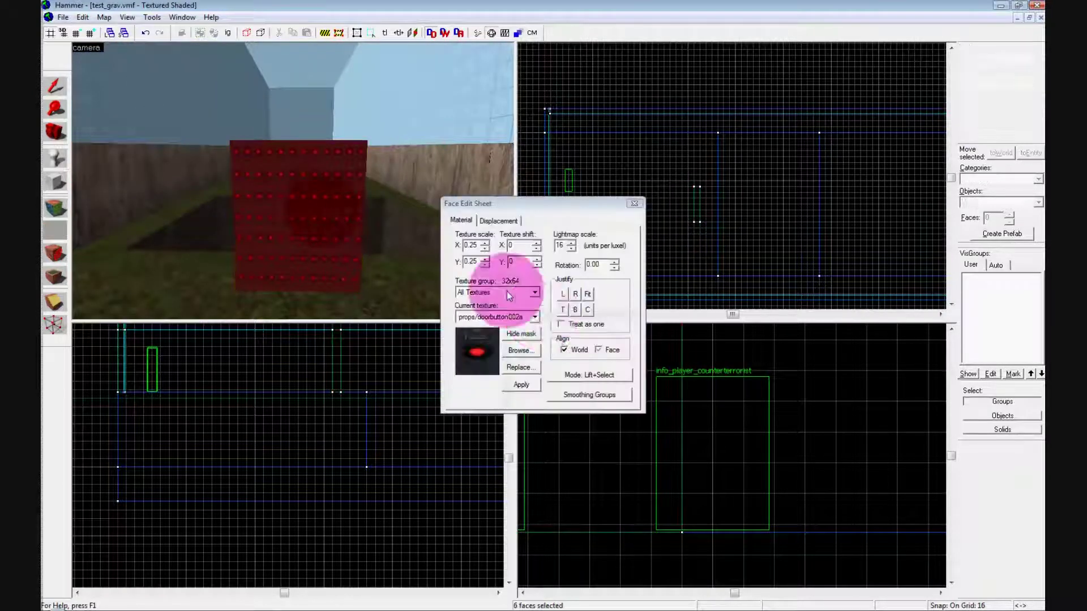
pyautogui.click(520, 350)
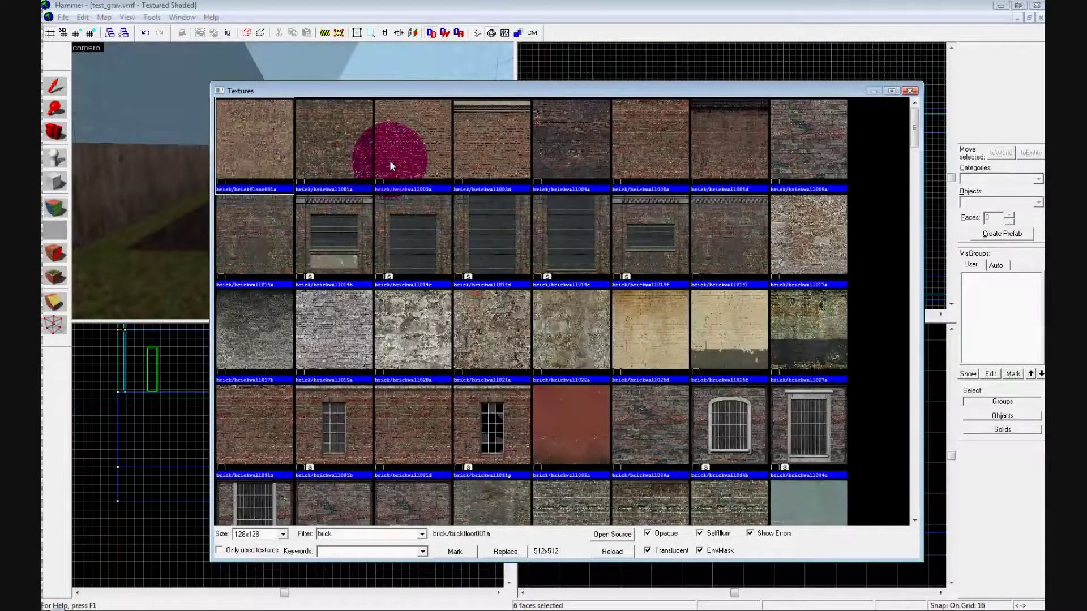
pyautogui.doubleClick(390, 161)
pyautogui.click(521, 384)
pyautogui.click(634, 203)
# Split the brick block with the Clipping tool into two 16-unit end pieces and a 64-unit middle piece, keeping both sides of each cut.
pyautogui.click(299, 221)
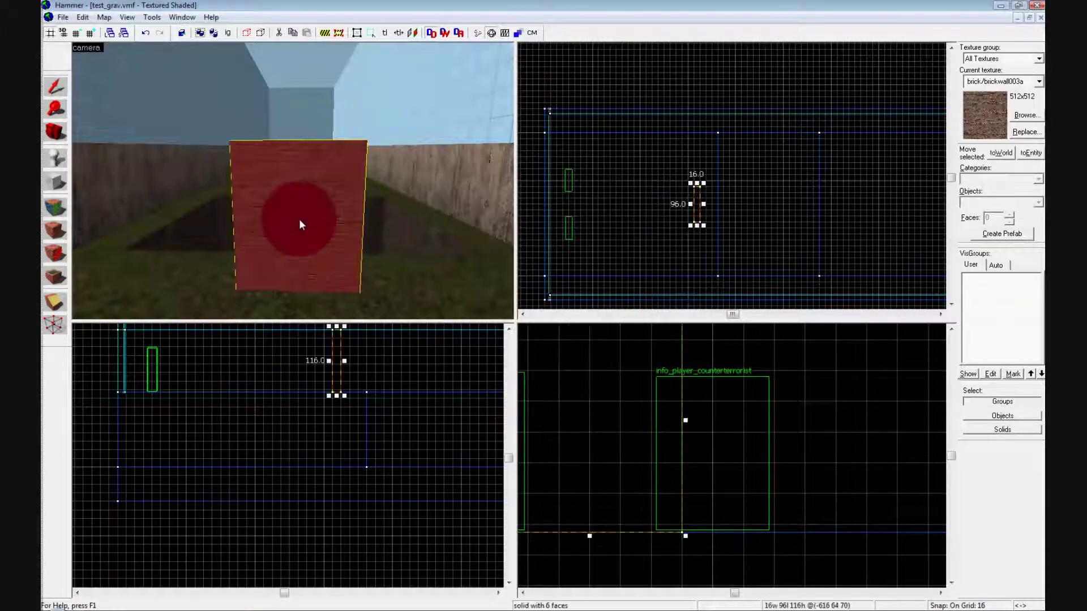
pyautogui.click(61, 300)
pyautogui.scroll(4, 684, 215)
pyautogui.scroll(4, 684, 216)
pyautogui.moveTo(692, 218); pyautogui.dragTo(709, 218)
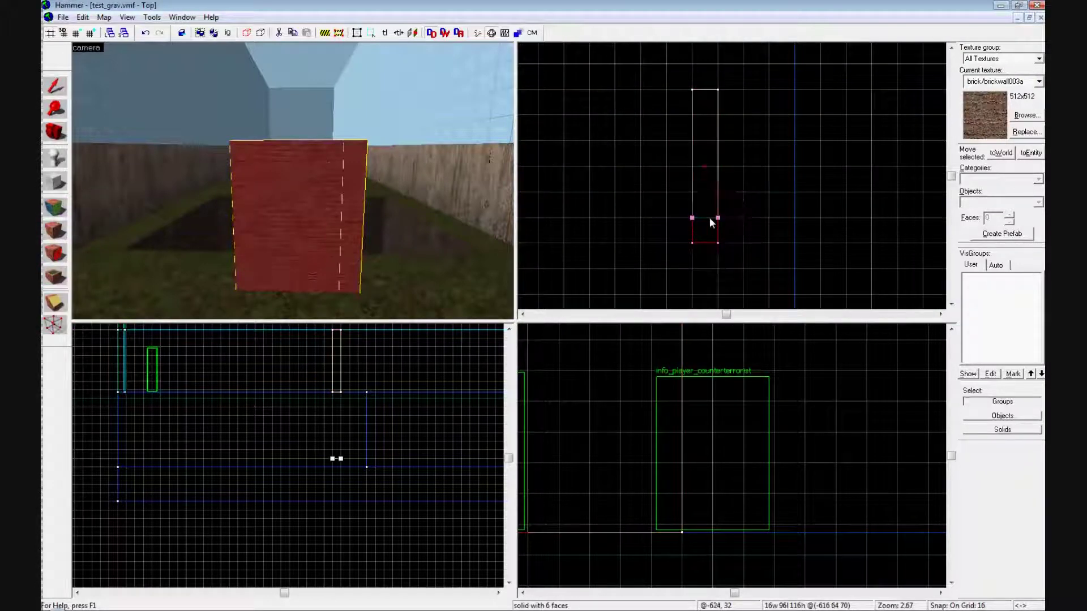
pyautogui.click(55, 302)
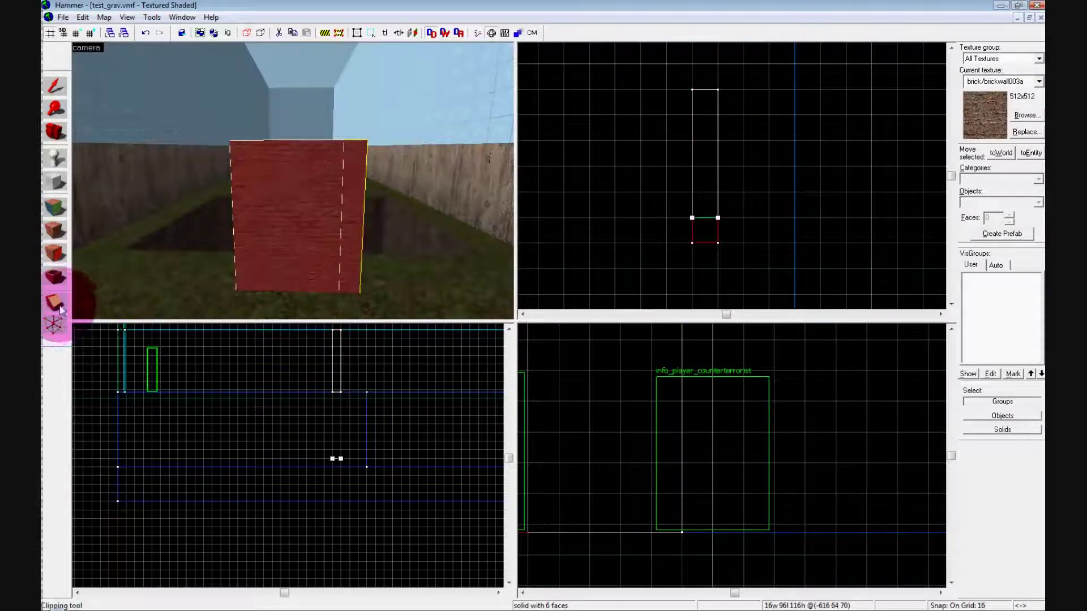
pyautogui.click(252, 300)
pyautogui.press('Return')
pyautogui.moveTo(640, 114); pyautogui.dragTo(718, 116)
pyautogui.press('Return')
# Shorten the middle brick piece from below to a lintel about 16 units high, opening a doorway between the two posts.
pyautogui.click(55, 85)
pyautogui.click(289, 214)
pyautogui.click(314, 232)
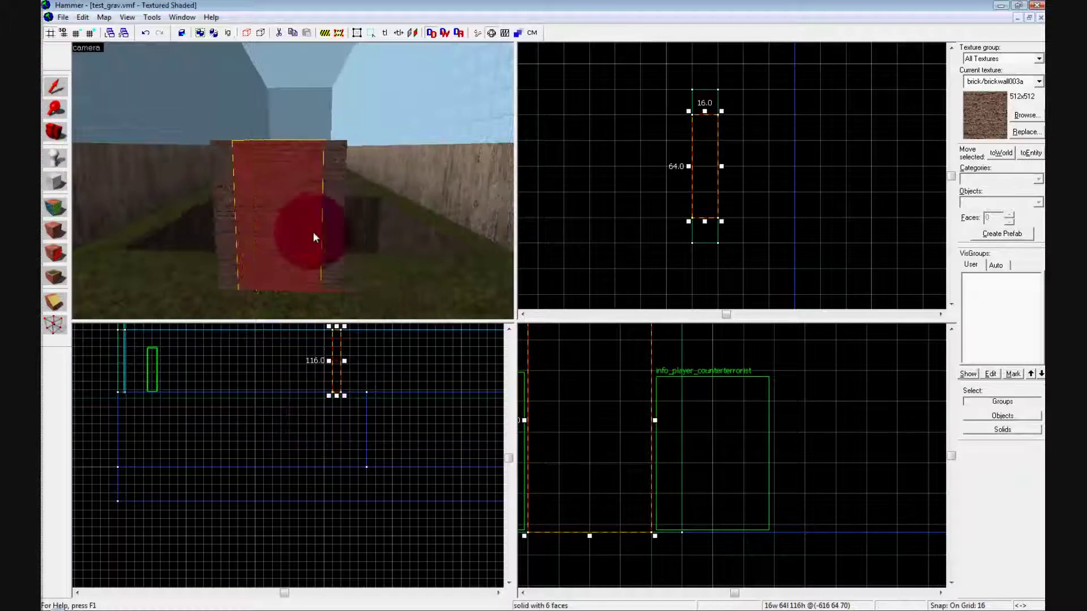
pyautogui.click(224, 228)
pyautogui.click(330, 218)
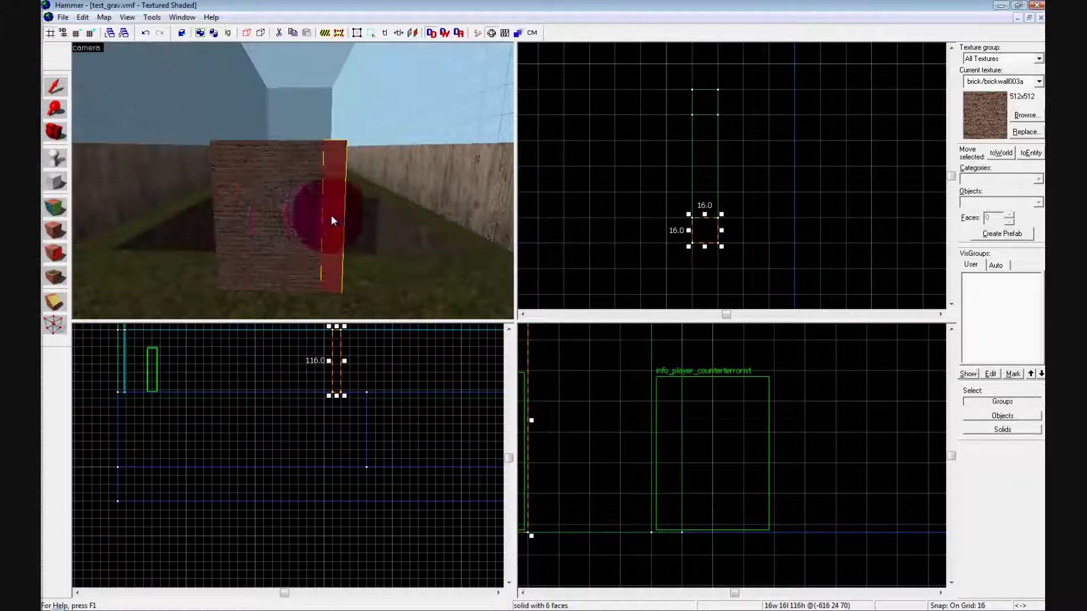
pyautogui.click(287, 222)
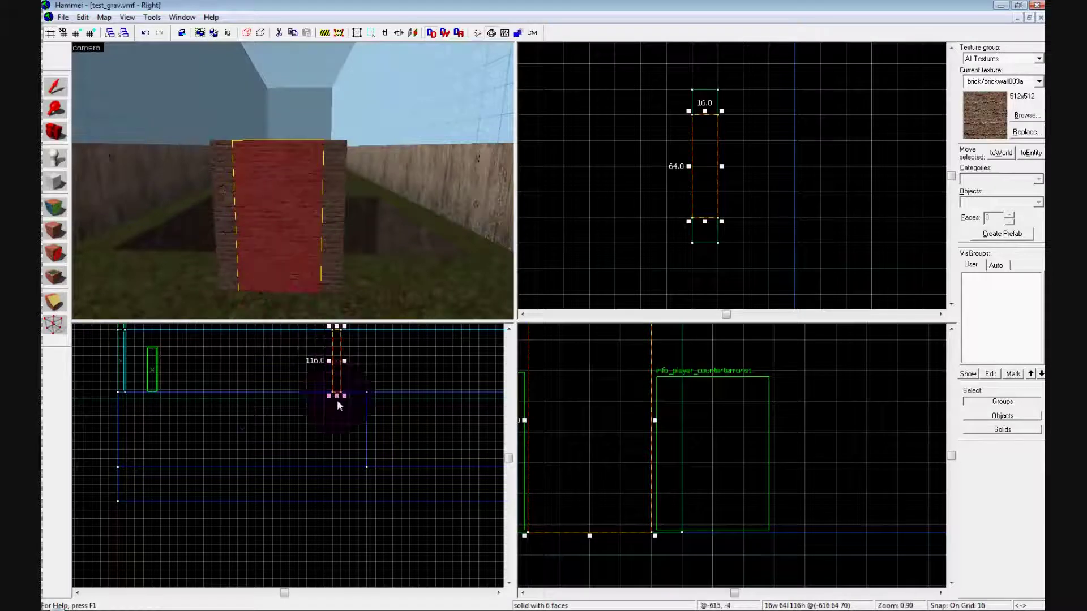
pyautogui.press('Up')
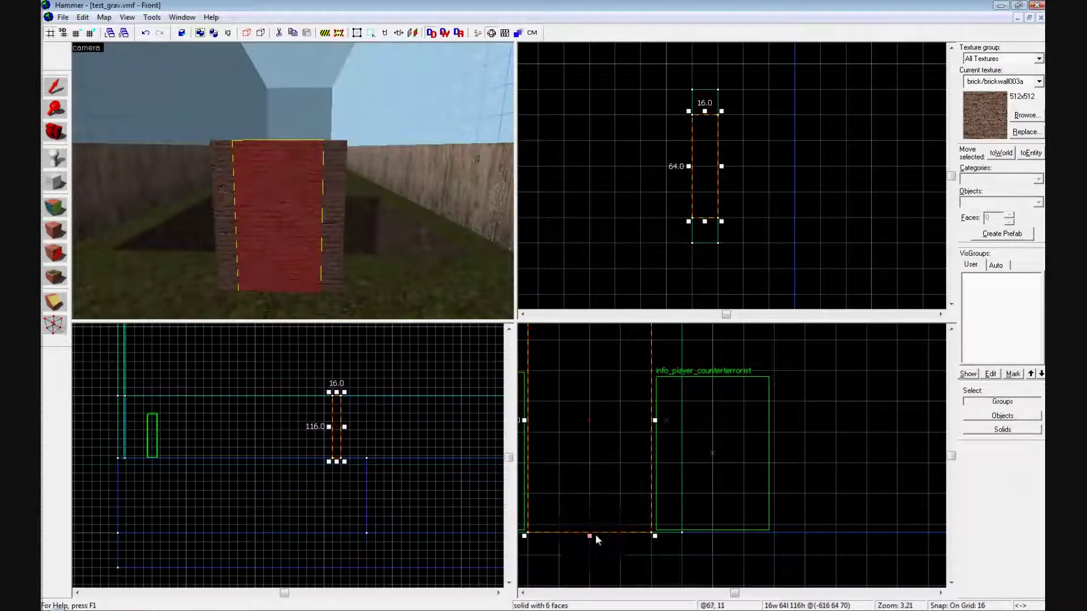
pyautogui.moveTo(340, 460); pyautogui.dragTo(341, 404)
# Examine the brick doorway from several sides in the camera view.
pyautogui.click(455, 239)
pyautogui.press('z')
pyautogui.press('d')
pyautogui.press('w')
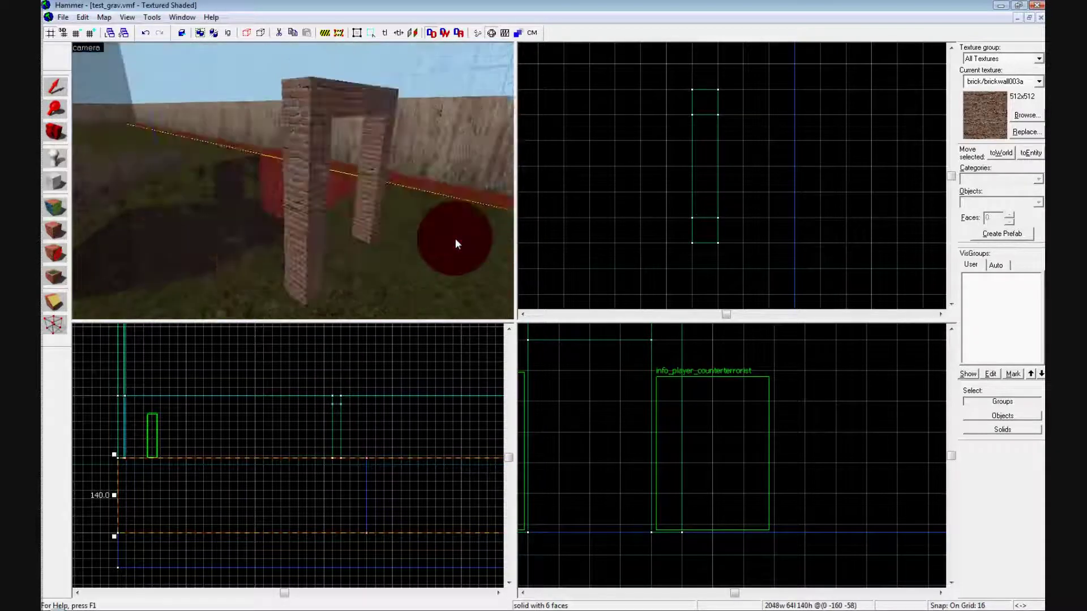
pyautogui.press('s')
pyautogui.press('a')
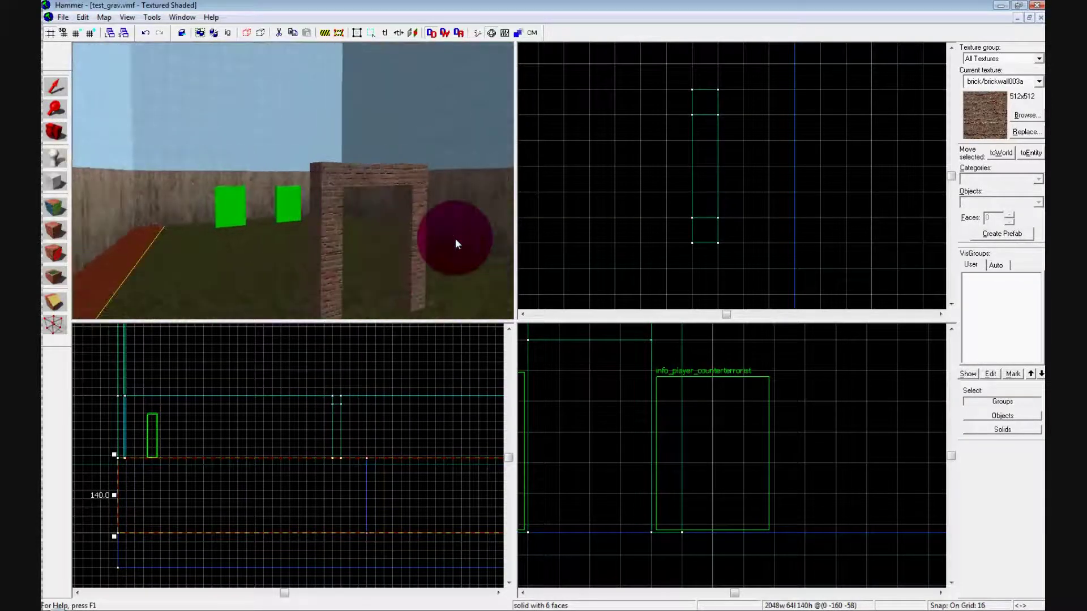
pyautogui.press('d')
pyautogui.press('a')
pyautogui.press('a')
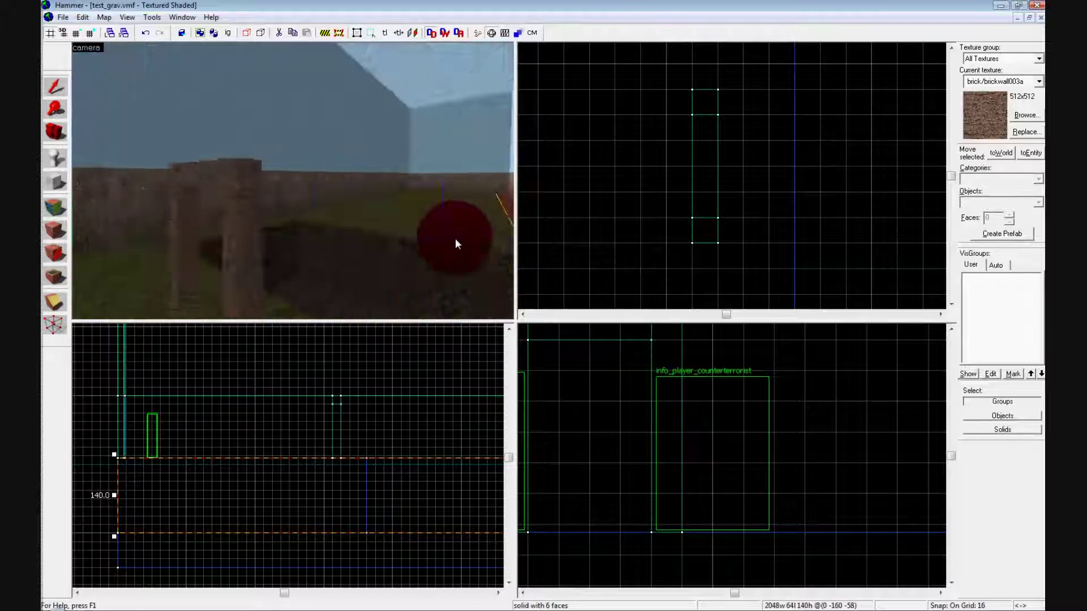
pyautogui.press('z')
# Create a block brush about 12 units thick, 79 wide and 107 high that fills the doorway opening.
pyautogui.click(55, 182)
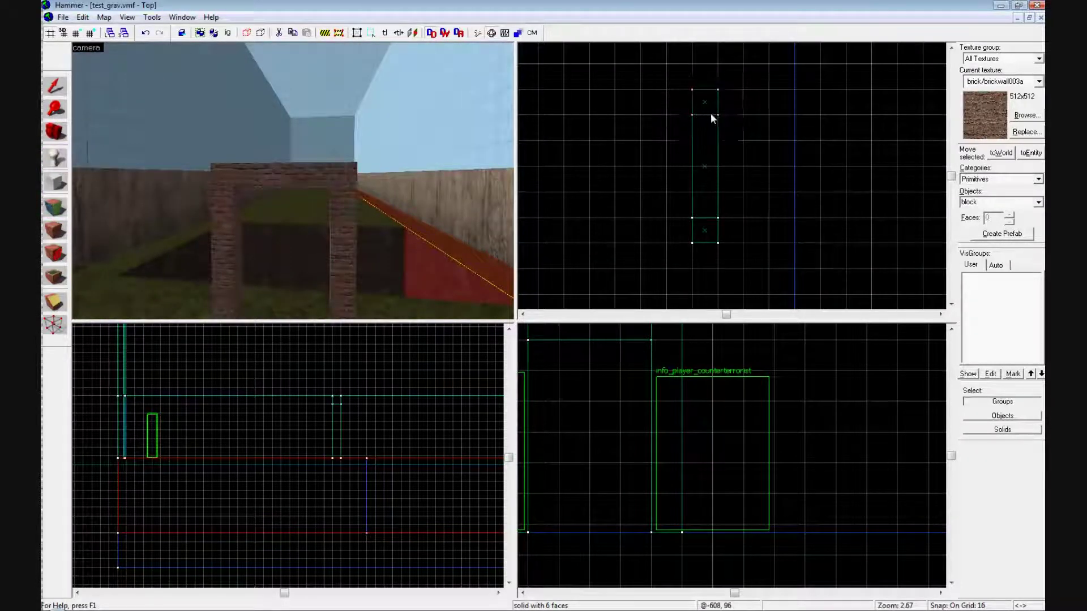
pyautogui.moveTo(698, 98); pyautogui.dragTo(717, 226)
pyautogui.scroll(3, 345, 446)
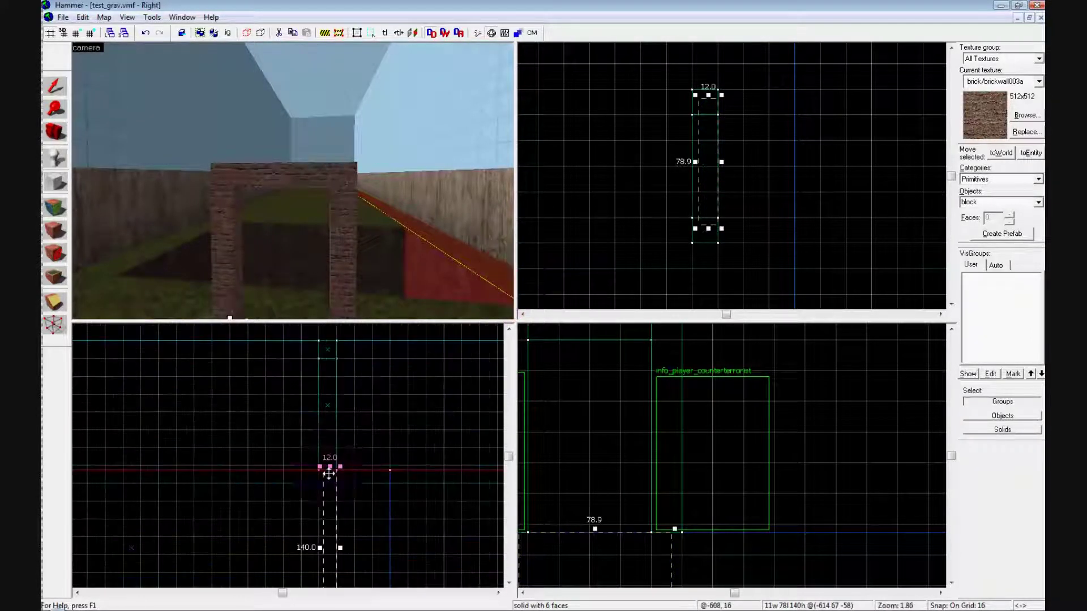
pyautogui.moveTo(328, 463); pyautogui.dragTo(329, 343)
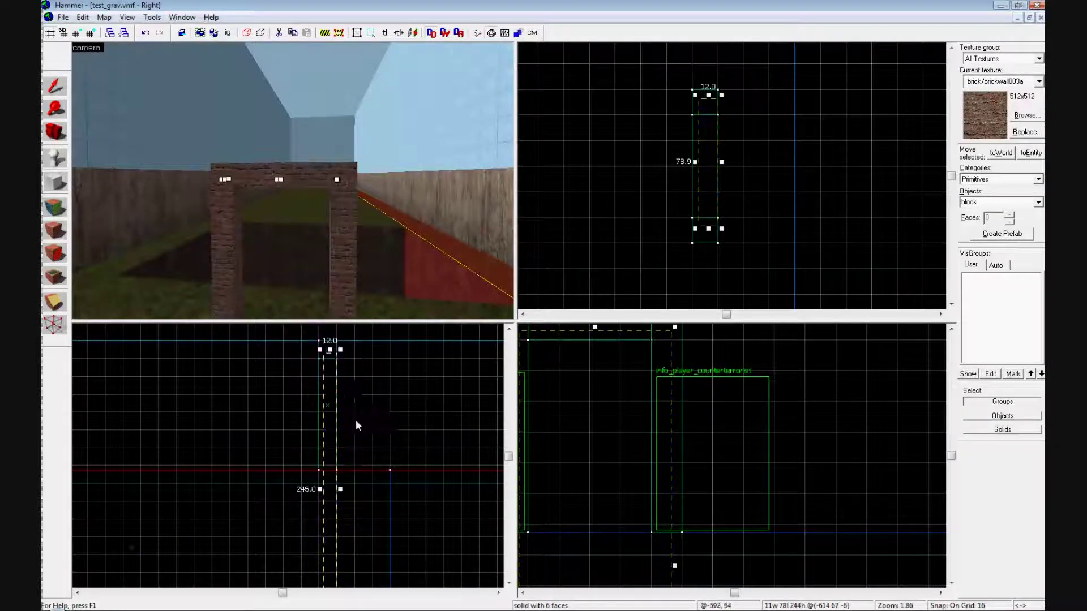
pyautogui.press('Down')
pyautogui.moveTo(329, 565); pyautogui.dragTo(329, 407)
pyautogui.press('w')
pyautogui.press('d')
pyautogui.scroll(2, 717, 140)
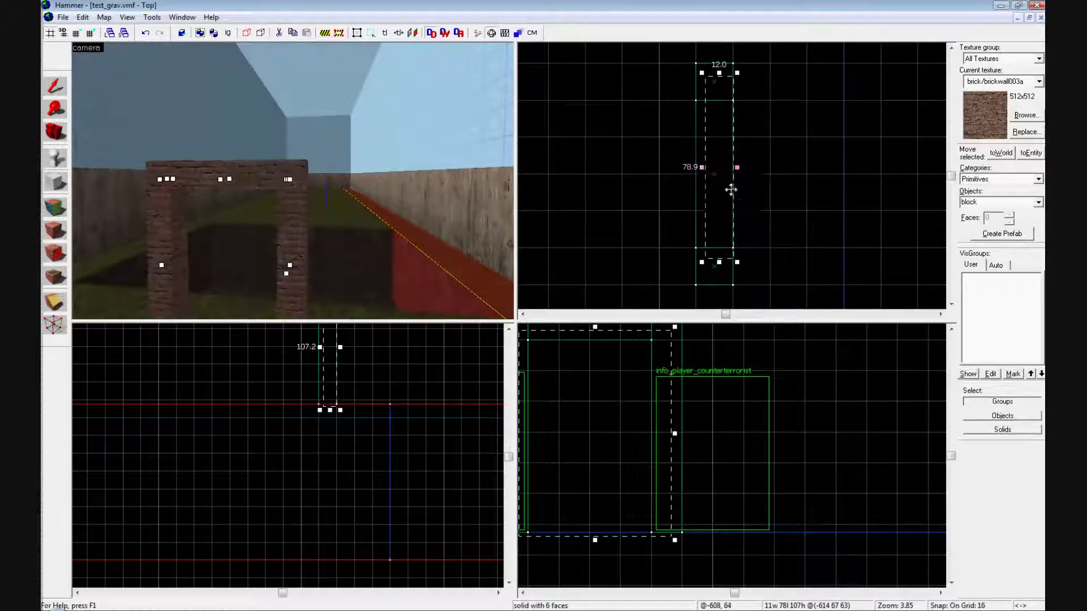
pyautogui.press('Return')
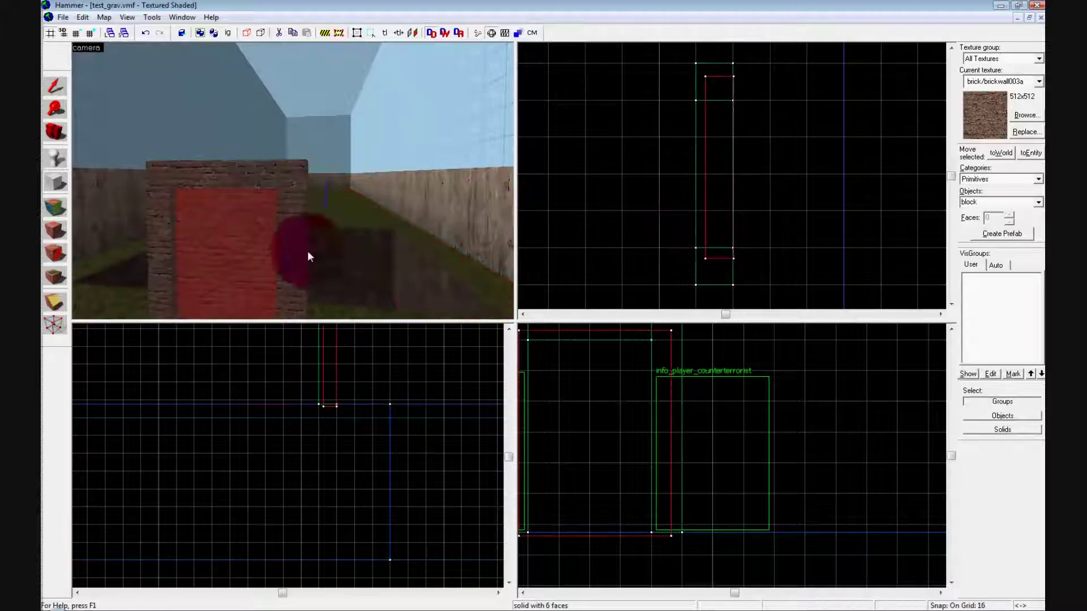
# Apply the tools/toolstrigger texture to all faces of the block inside the doorway, filtering the textures by "trigger".
pyautogui.press('w')
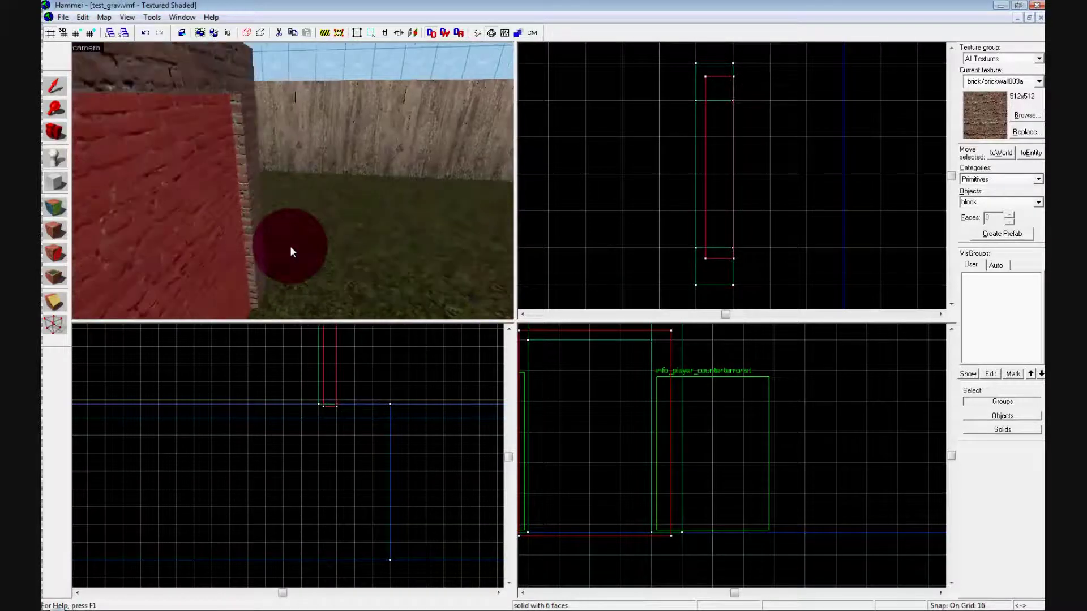
pyautogui.press('d')
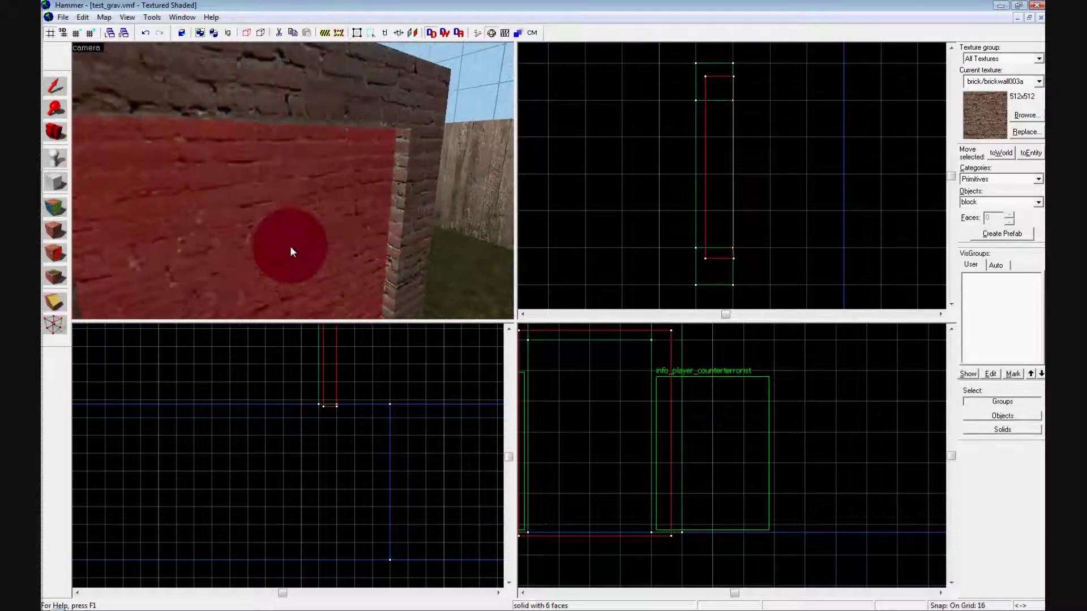
pyautogui.press('Right')
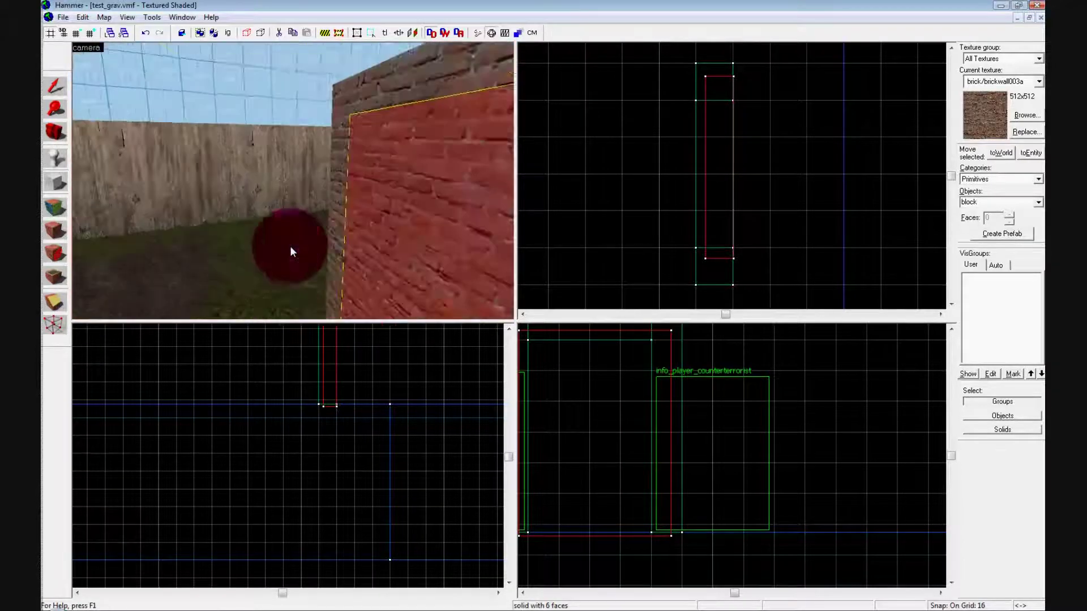
pyautogui.press('Left')
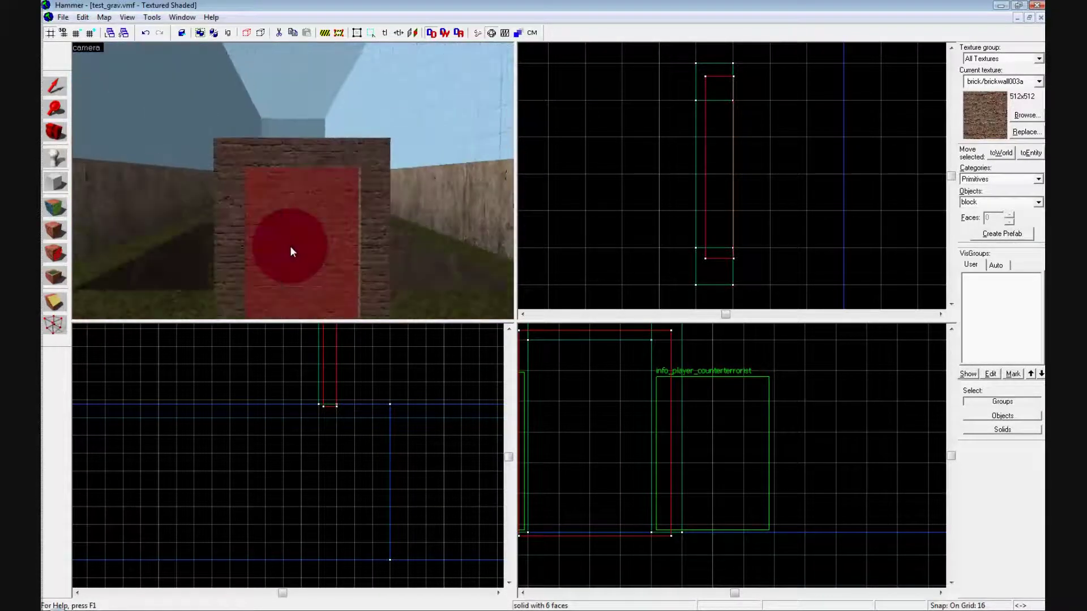
pyautogui.hotkey('shift', 'a')
pyautogui.click(514, 351)
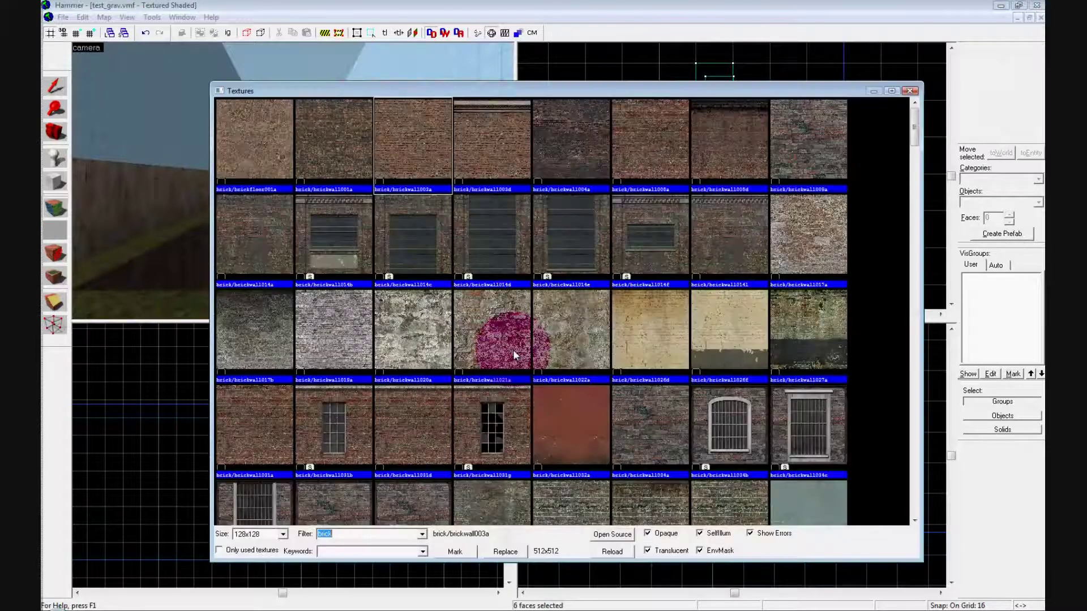
pyautogui.write('trigger')
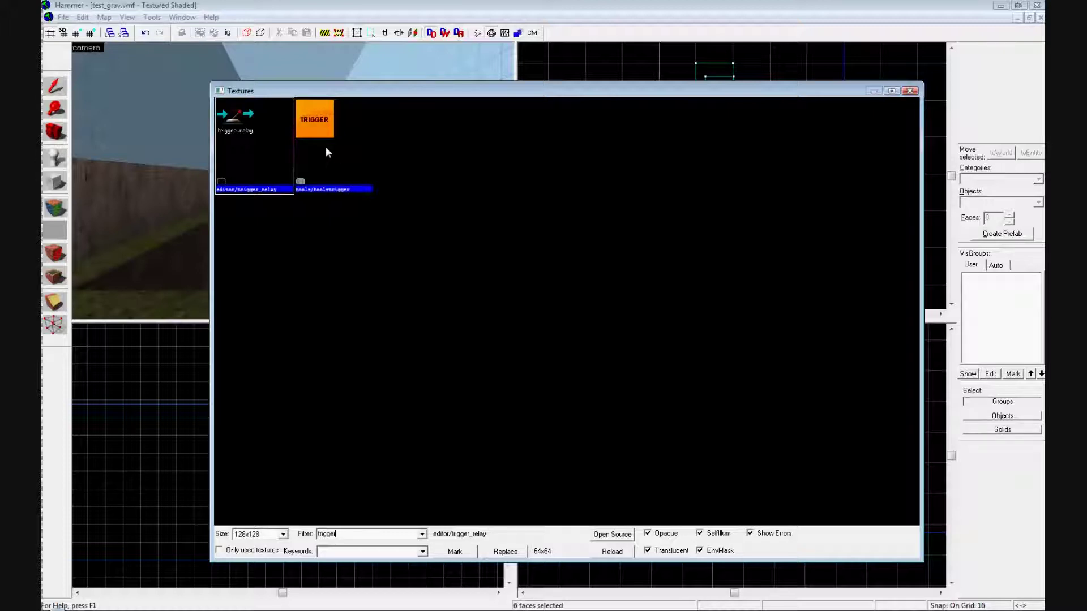
pyautogui.doubleClick(326, 150)
pyautogui.click(521, 385)
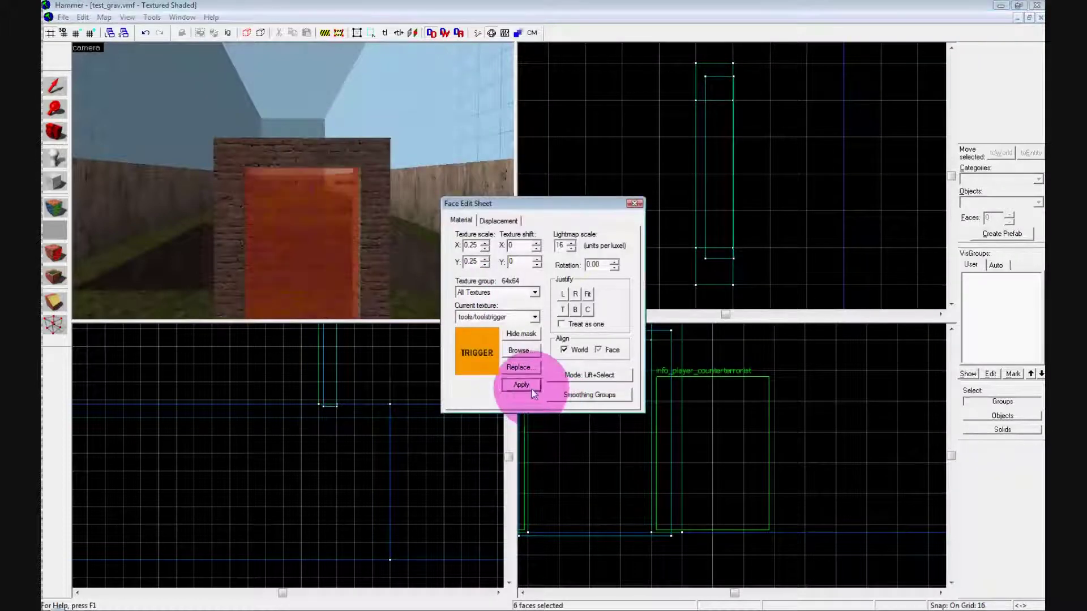
# Tie the trigger-textured block in the doorway to a brush entity and set its class to trigger_gravity.
pyautogui.click(635, 203)
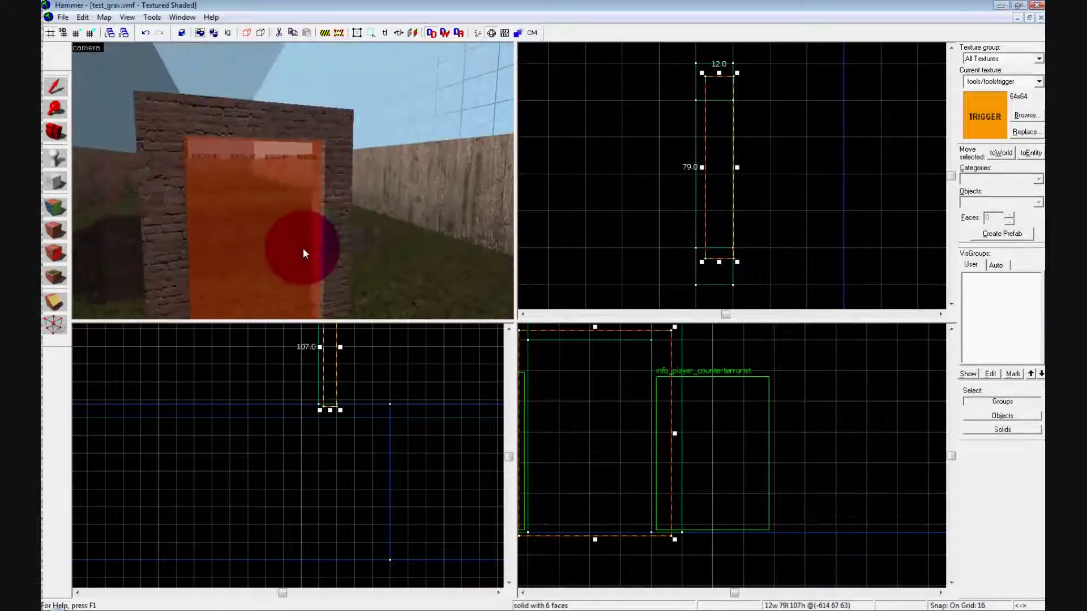
pyautogui.press('z')
pyautogui.moveTo(242, 235); pyautogui.dragTo(258, 217, button='right')
pyautogui.hotkey('ctrl', 't')
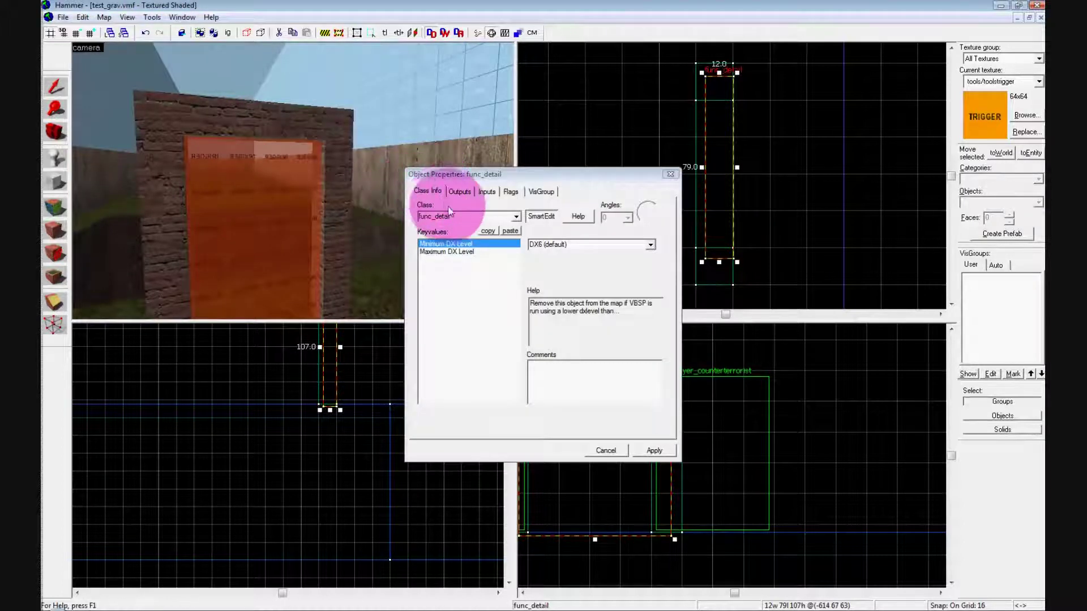
pyautogui.click(516, 217)
pyautogui.moveTo(516, 230); pyautogui.dragTo(516, 272)
pyautogui.click(474, 230)
pyautogui.click(515, 218)
pyautogui.click(517, 288)
pyautogui.moveTo(476, 255); pyautogui.dragTo(463, 228)
pyautogui.click(652, 451)
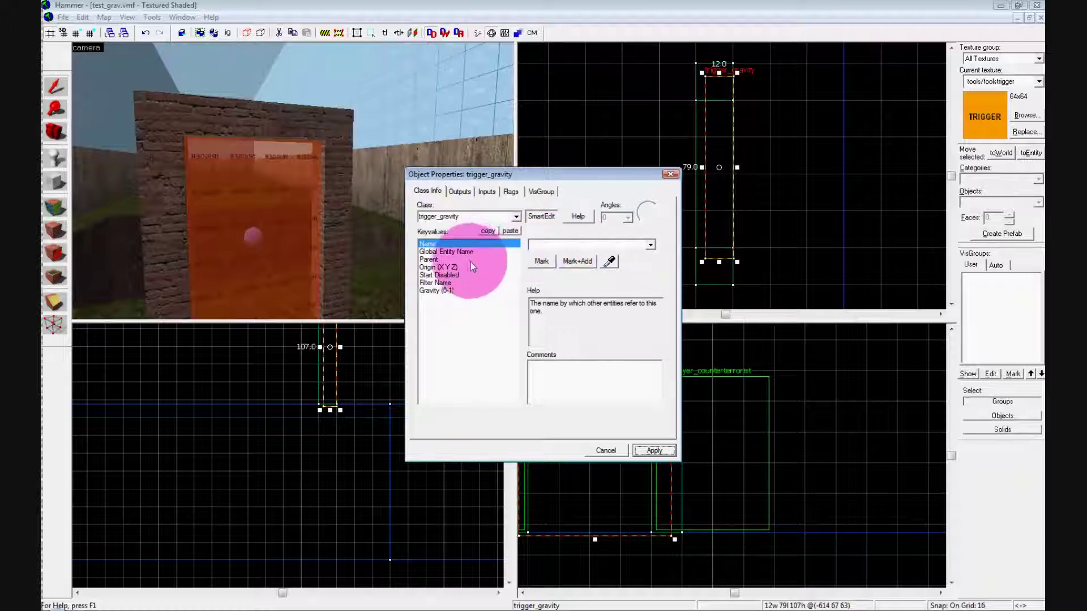
# Set the Gravity keyvalue of the doorway's trigger_gravity entity to .2.
pyautogui.click(456, 276)
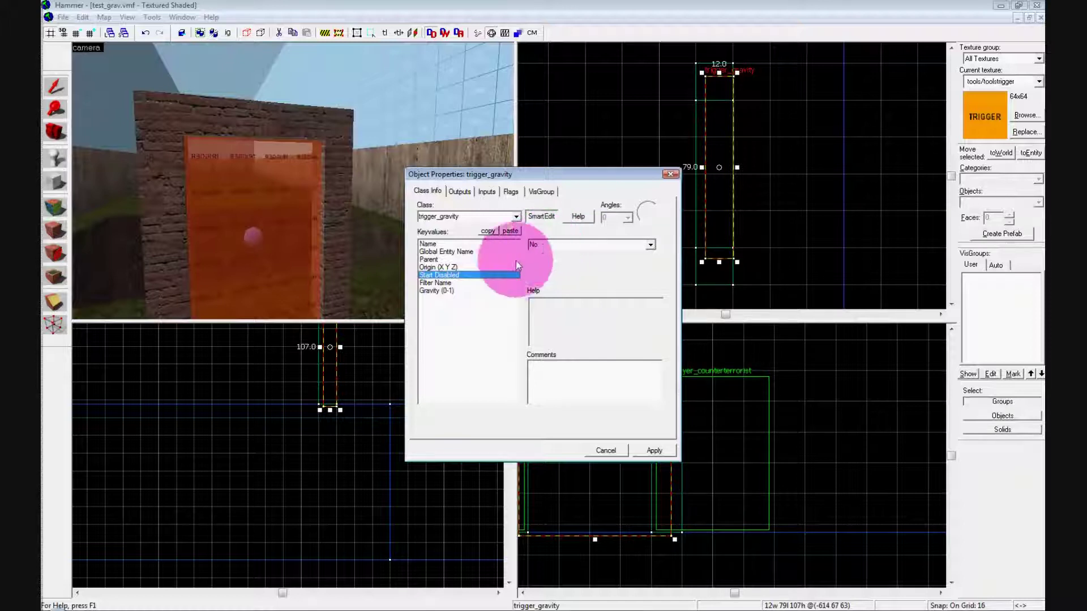
pyautogui.click(471, 291)
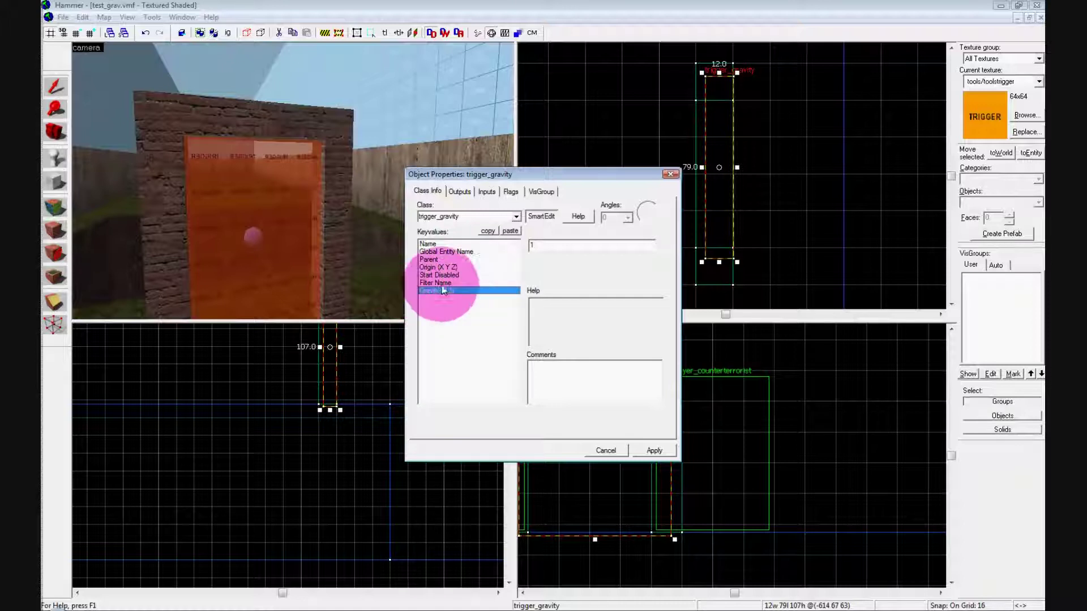
pyautogui.doubleClick(530, 246)
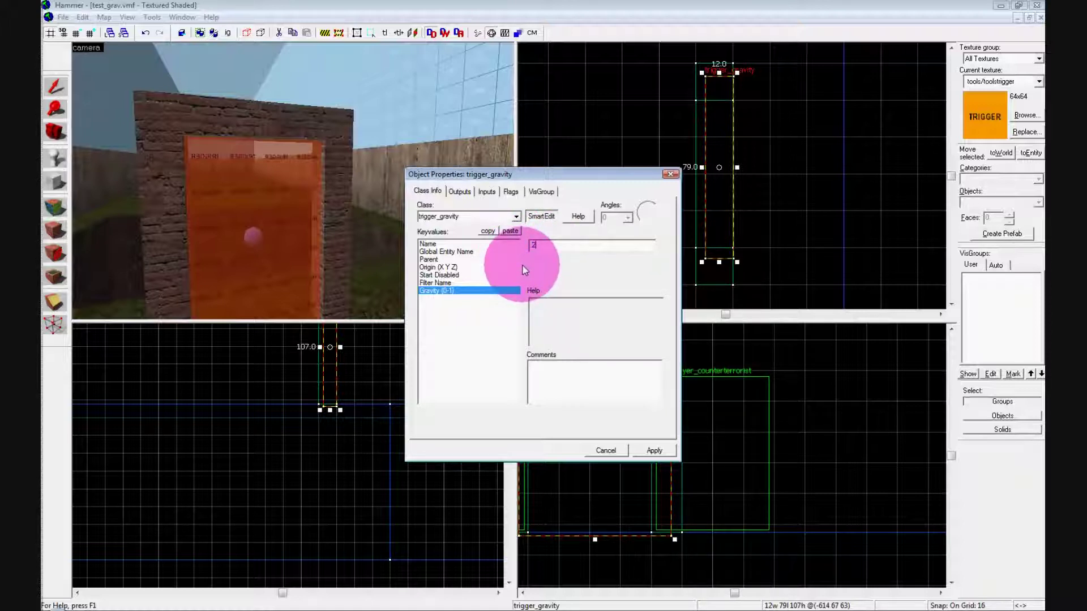
pyautogui.write('2')
pyautogui.click(654, 450)
pyautogui.moveTo(182, 185); pyautogui.dragTo(178, 173)
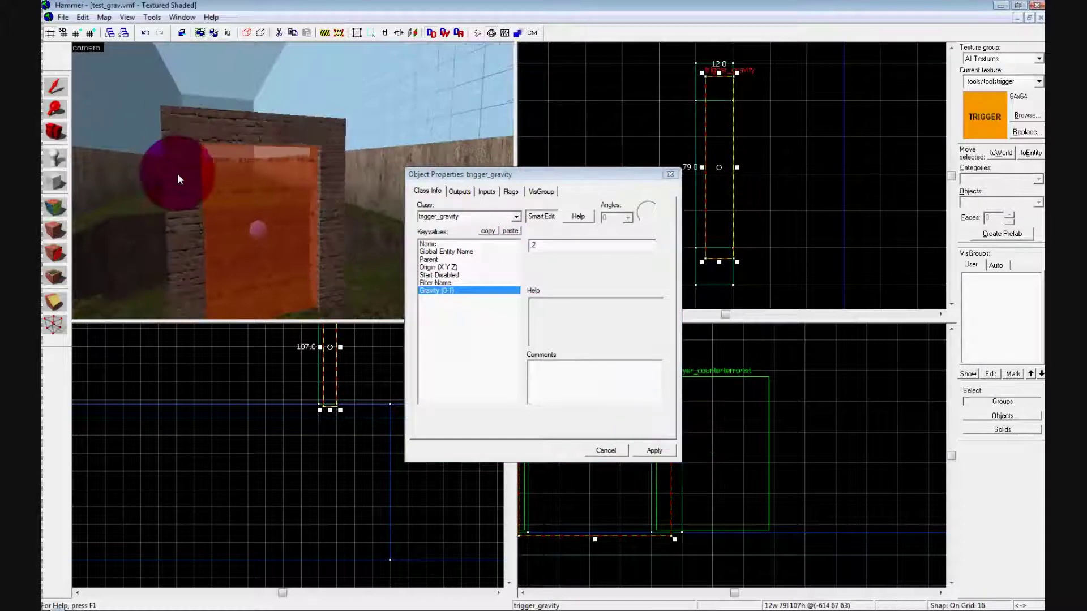
pyautogui.click(670, 173)
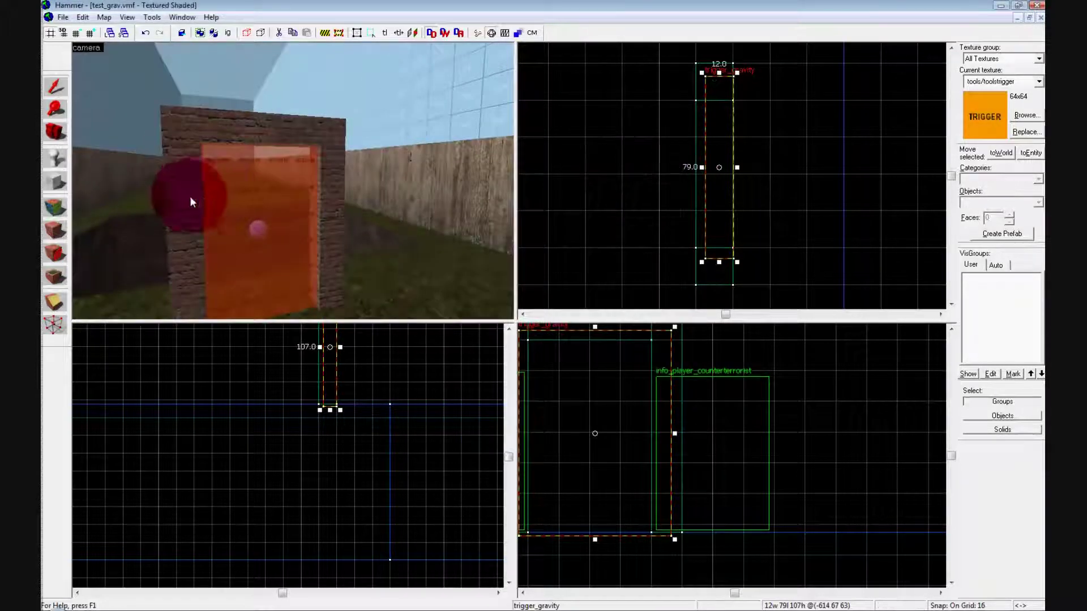
# Duplicate the brick doorway together with its trigger and place the copy beside the original, centred at about (-616, 128).
pyautogui.keyDown('ctrl'); pyautogui.click(229, 111); pyautogui.keyUp('ctrl')
pyautogui.scroll(-8, 664, 179)
pyautogui.moveTo(680, 180); pyautogui.dragTo(678, 223)
pyautogui.press('d')
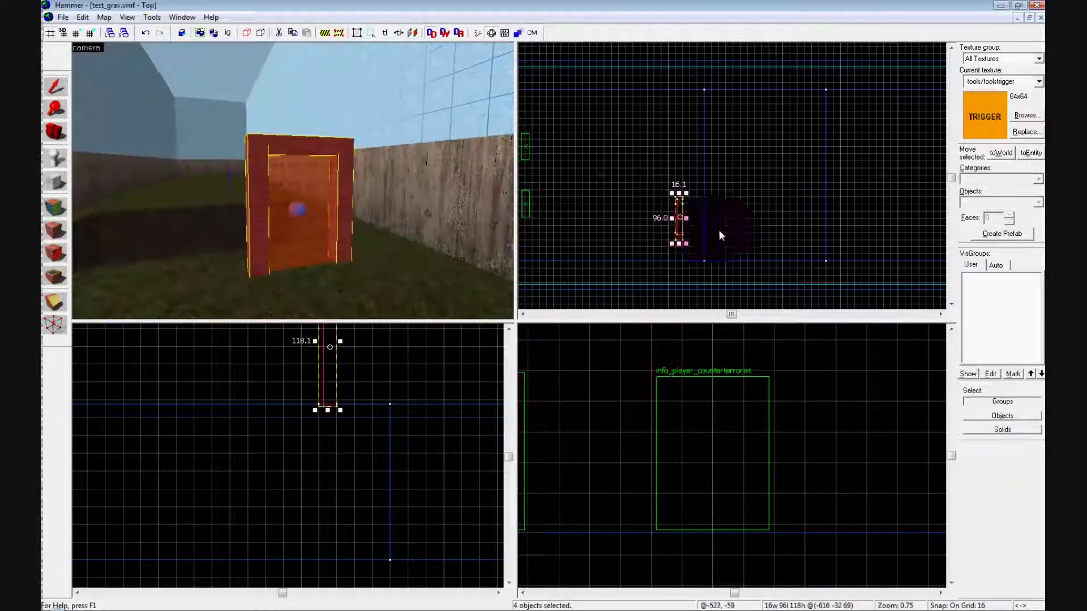
pyautogui.moveTo(680, 225); pyautogui.dragTo(681, 153)
pyautogui.press('a')
pyautogui.press('s')
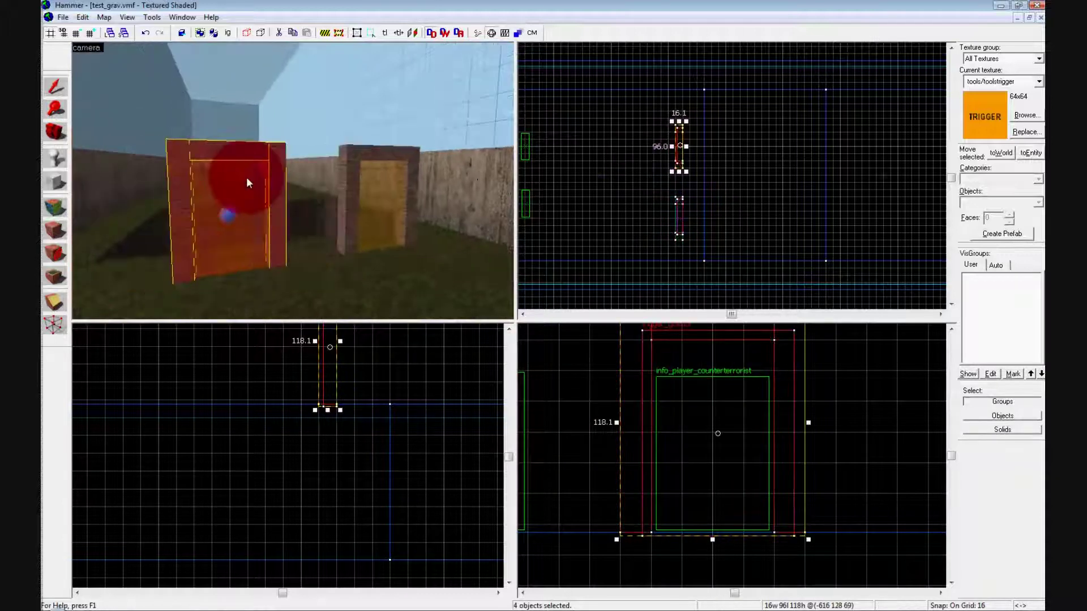
# Set the Gravity keyvalue of the second doorway's trigger_gravity to 1.5.
pyautogui.press('w')
pyautogui.press('a')
pyautogui.moveTo(237, 182); pyautogui.dragTo(256, 203)
pyautogui.click(258, 201)
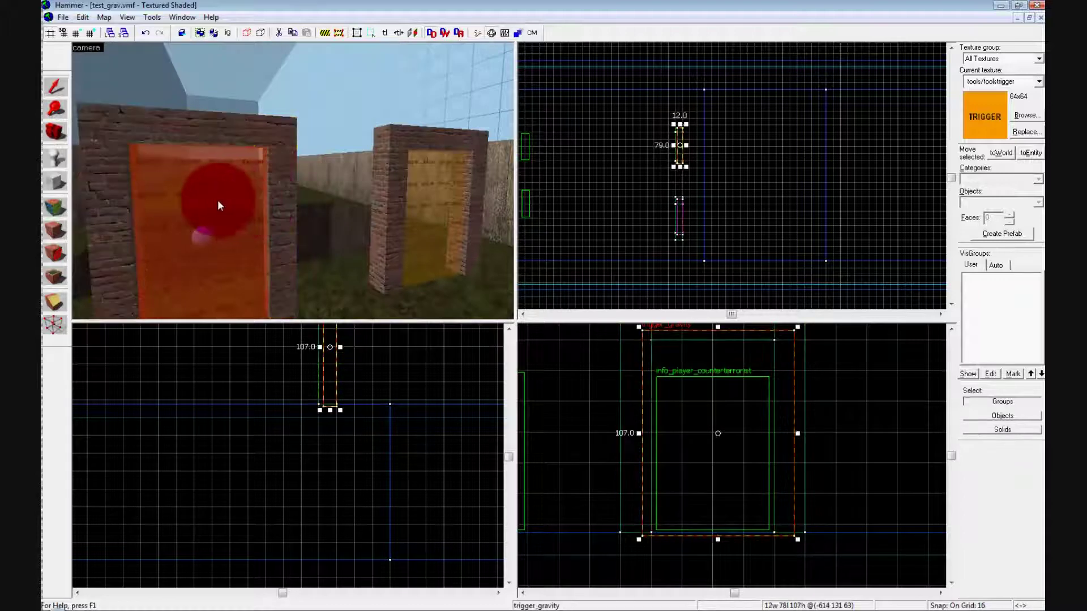
pyautogui.doubleClick(219, 200)
pyautogui.click(219, 210)
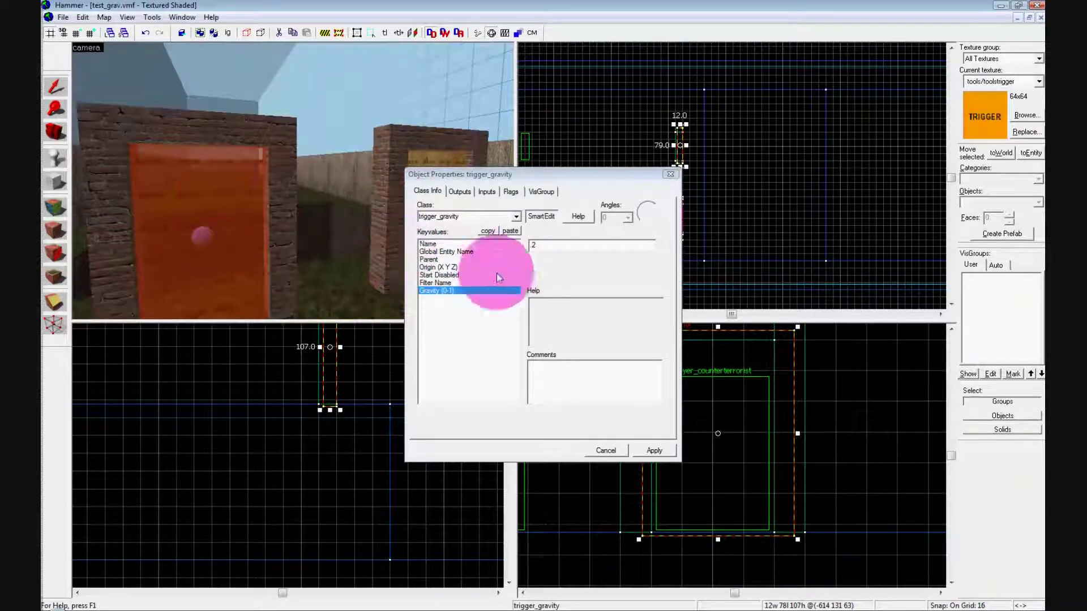
pyautogui.doubleClick(535, 245)
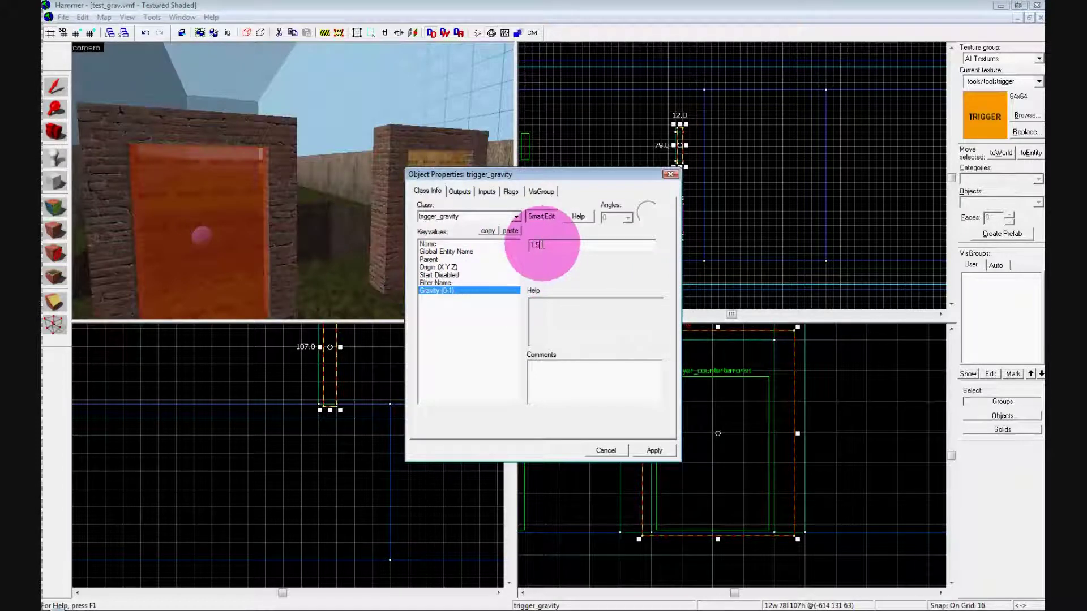
pyautogui.click(635, 468)
pyautogui.click(646, 455)
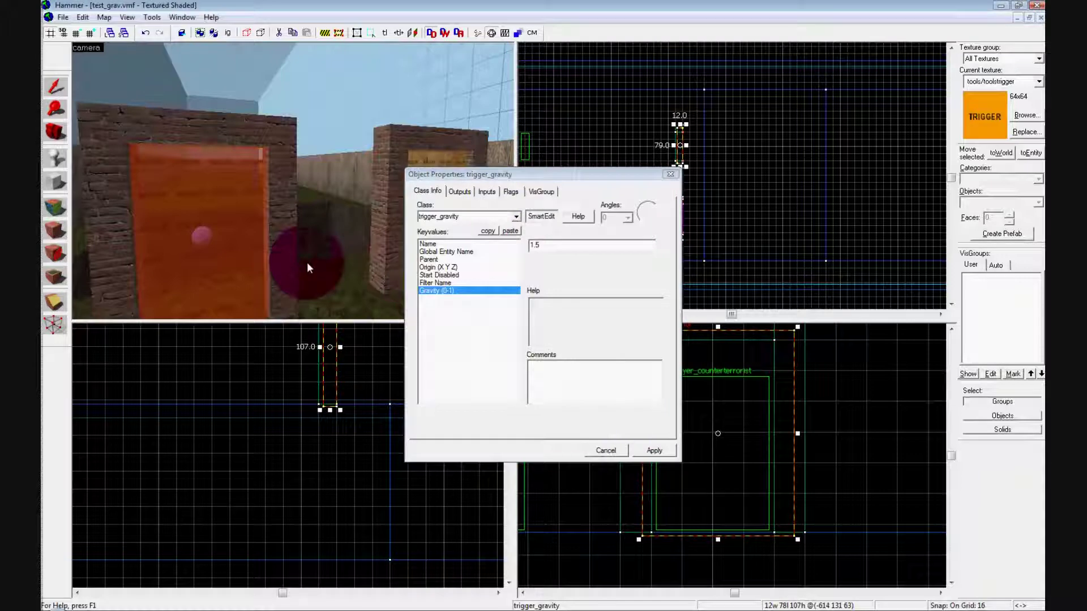
pyautogui.click(672, 174)
# Duplicate the second doorway with its trigger across the pit to its far side, centred at about (-232, 64).
pyautogui.scroll(-1, 130, 173)
pyautogui.keyDown('ctrl'); pyautogui.click(146, 162); pyautogui.keyUp('ctrl')
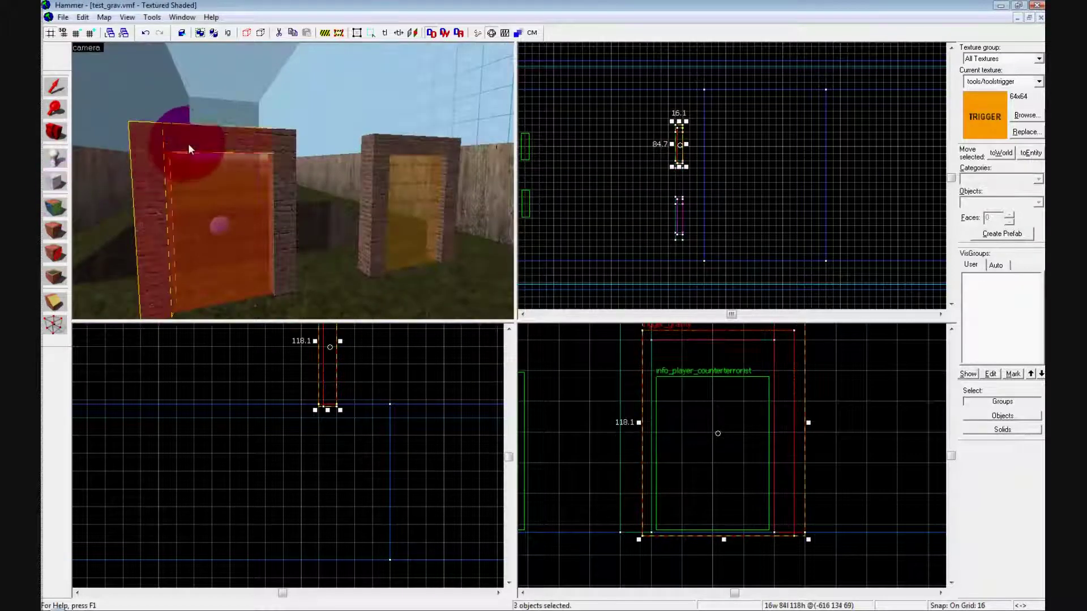
pyautogui.keyDown('ctrl'); pyautogui.click(188, 256); pyautogui.keyUp('ctrl')
pyautogui.scroll(-2, 691, 212)
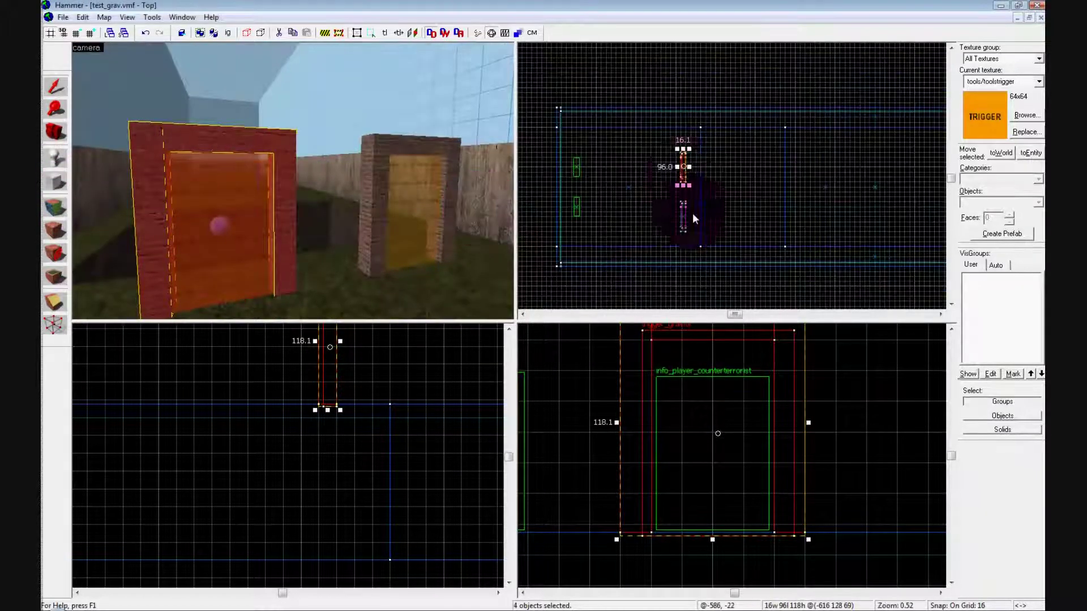
pyautogui.moveTo(684, 171); pyautogui.dragTo(803, 190)
# Set the Gravity keyvalue of the trigger in the doorway beyond the pit to 1.
pyautogui.press('z')
pyautogui.press('w')
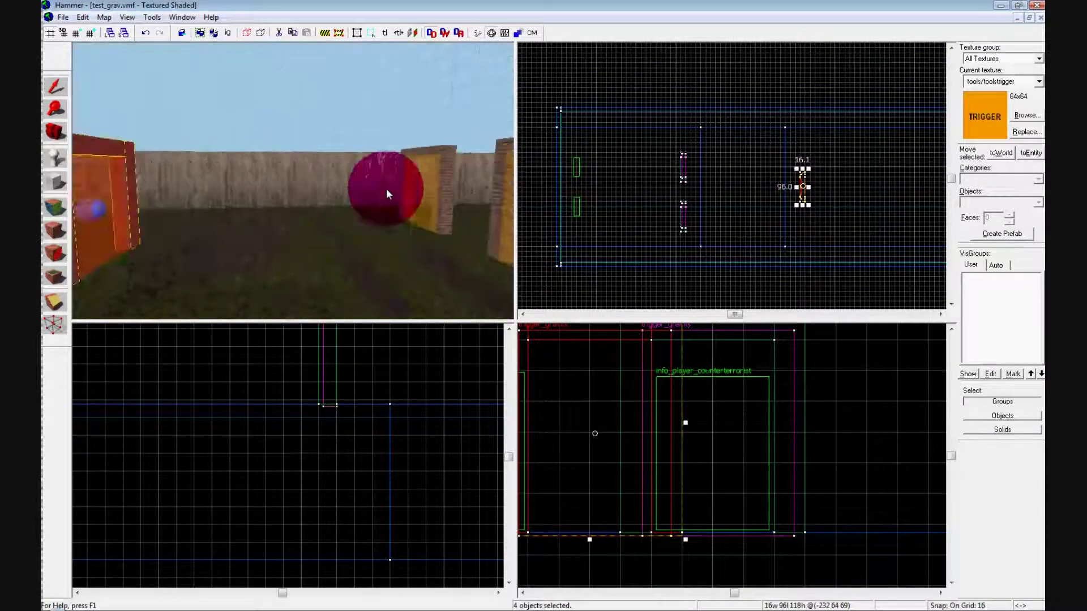
pyautogui.press('d')
pyautogui.press('w')
pyautogui.press('z')
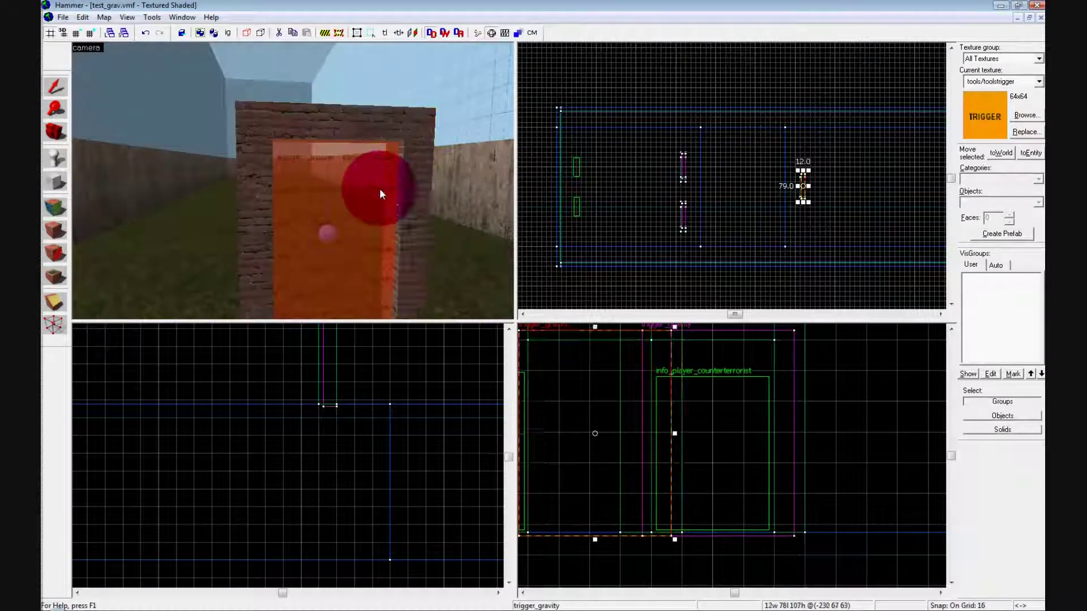
pyautogui.doubleClick(379, 193)
pyautogui.click(527, 243)
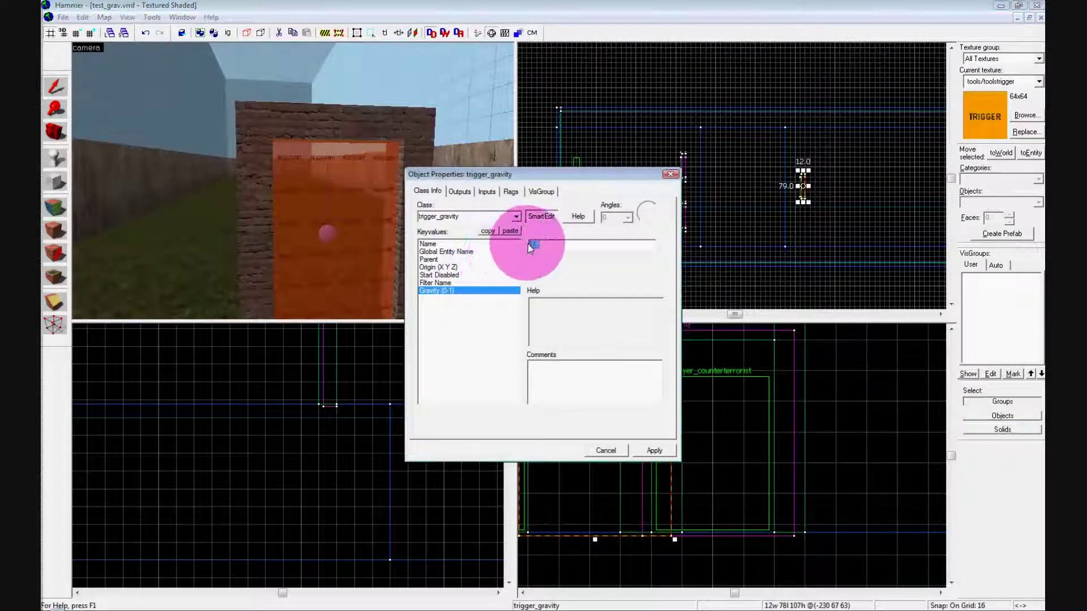
pyautogui.write('1')
pyautogui.click(654, 450)
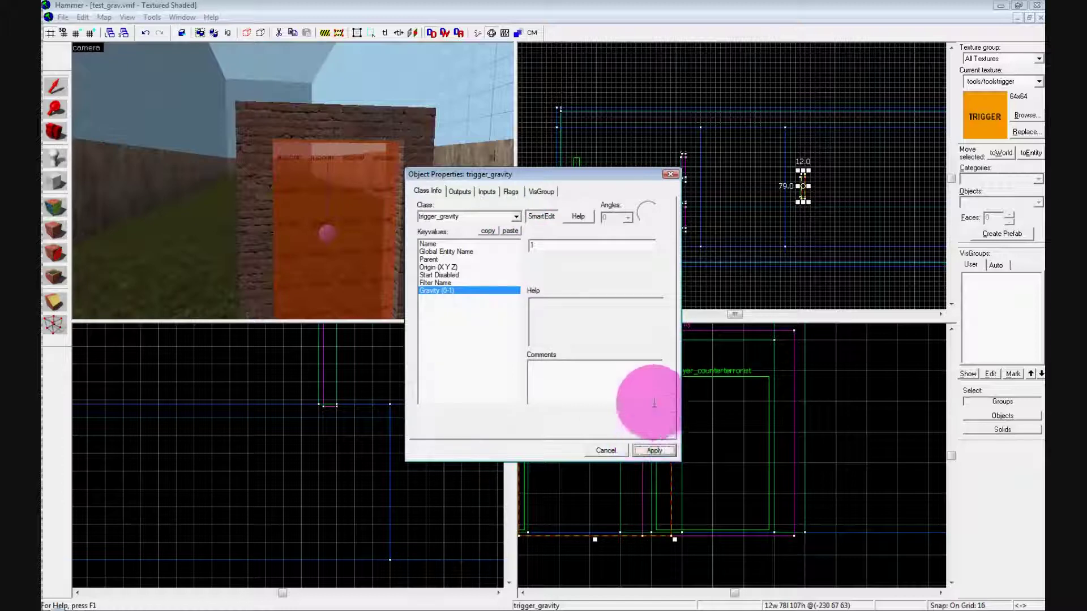
pyautogui.click(670, 174)
# Examine the placed doorways in the camera view and check the gravity value of the first doorway's trigger.
pyautogui.press('s')
pyautogui.press('a')
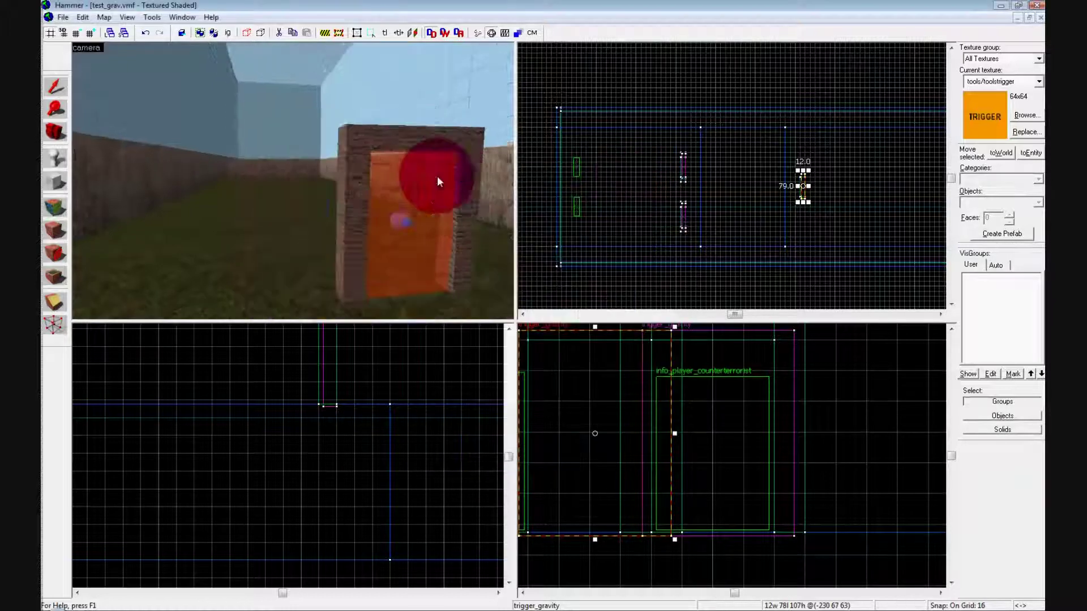
pyautogui.press('a')
pyautogui.press('d')
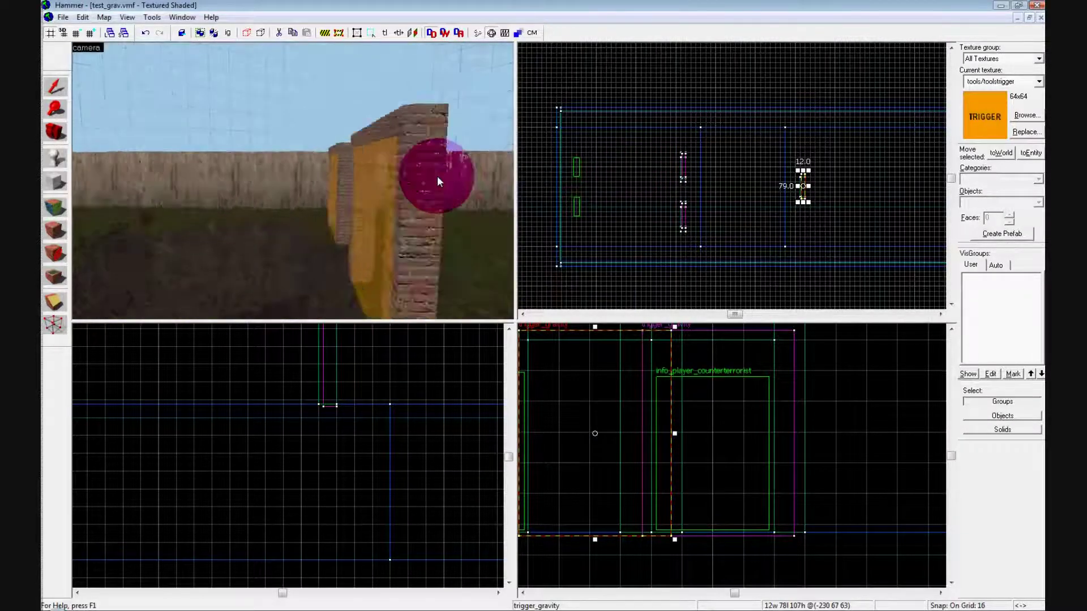
pyautogui.press('a')
pyautogui.press('d')
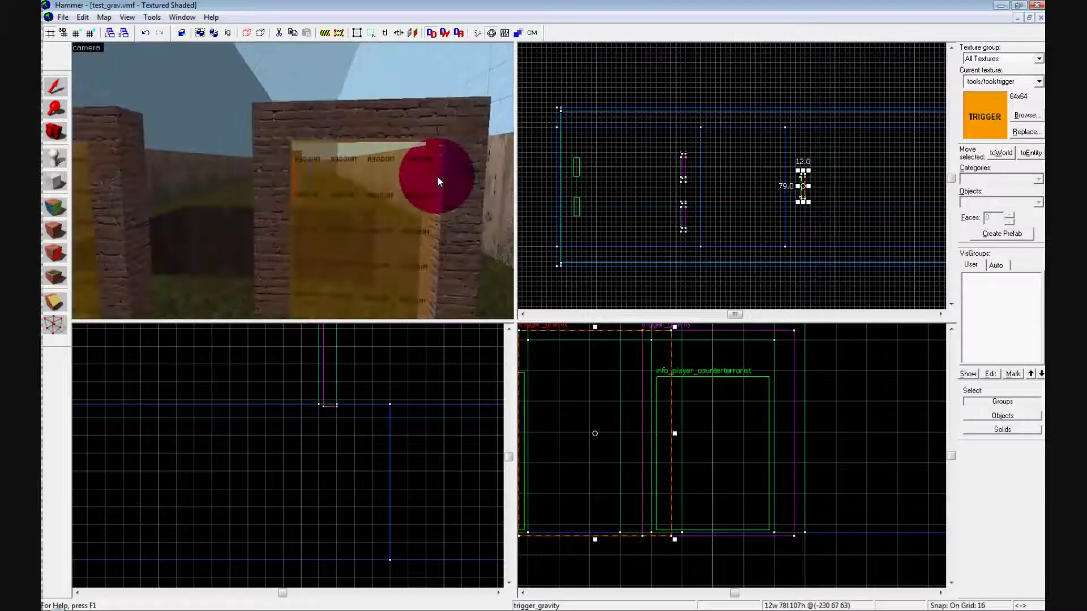
pyautogui.moveTo(437, 181); pyautogui.dragTo(437, 181)
pyautogui.press('a')
pyautogui.press('z')
pyautogui.doubleClick(412, 303)
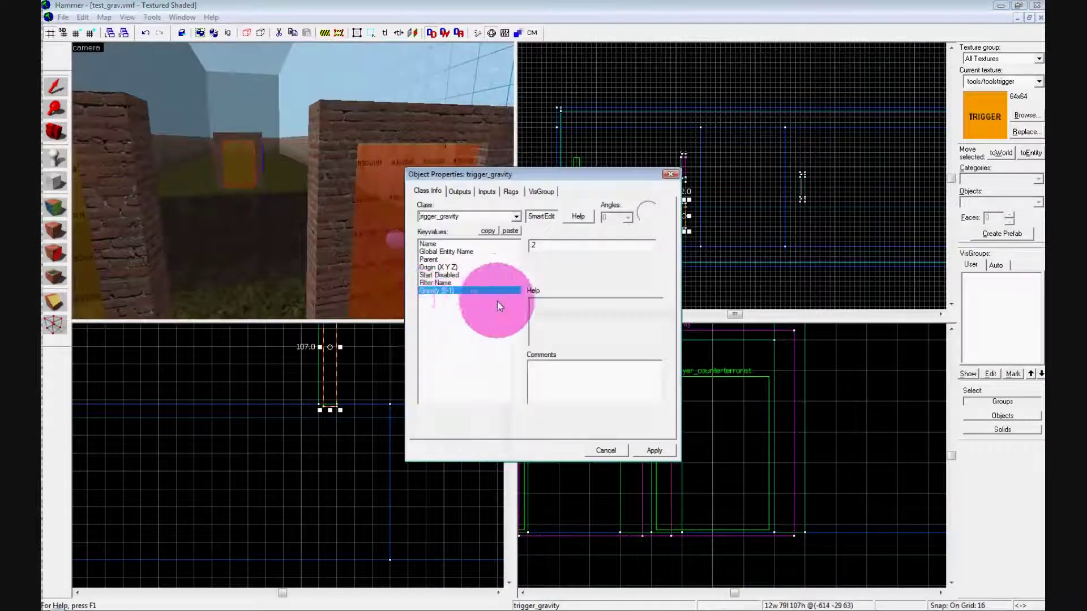
pyautogui.click(671, 175)
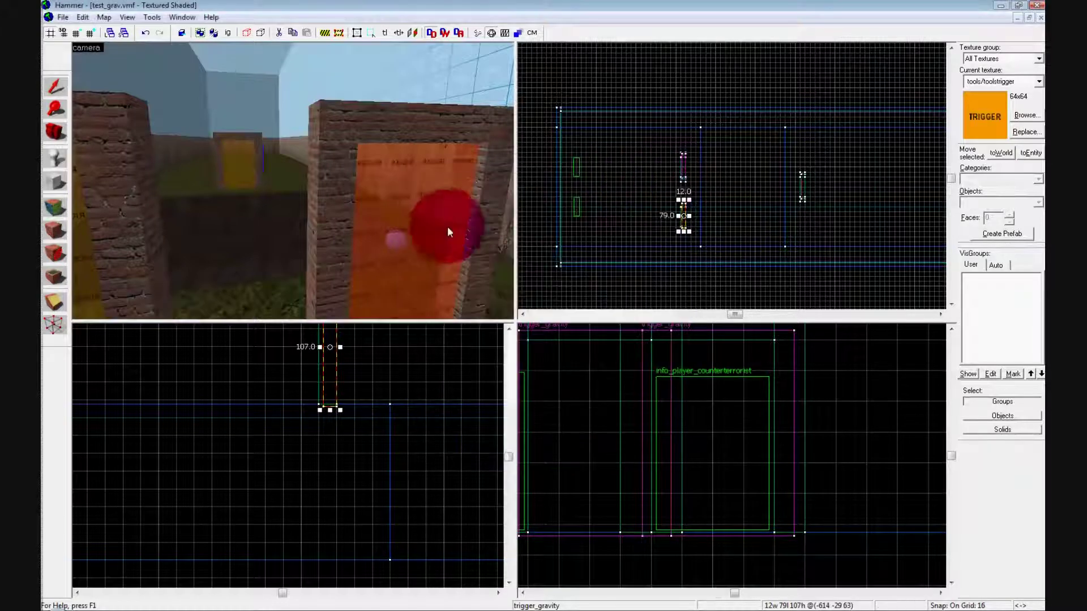
# Duplicate the doorway beyond the pit with its trigger and place the copy further along the map, centred at about (72, -48).
pyautogui.press('z')
pyautogui.press('s')
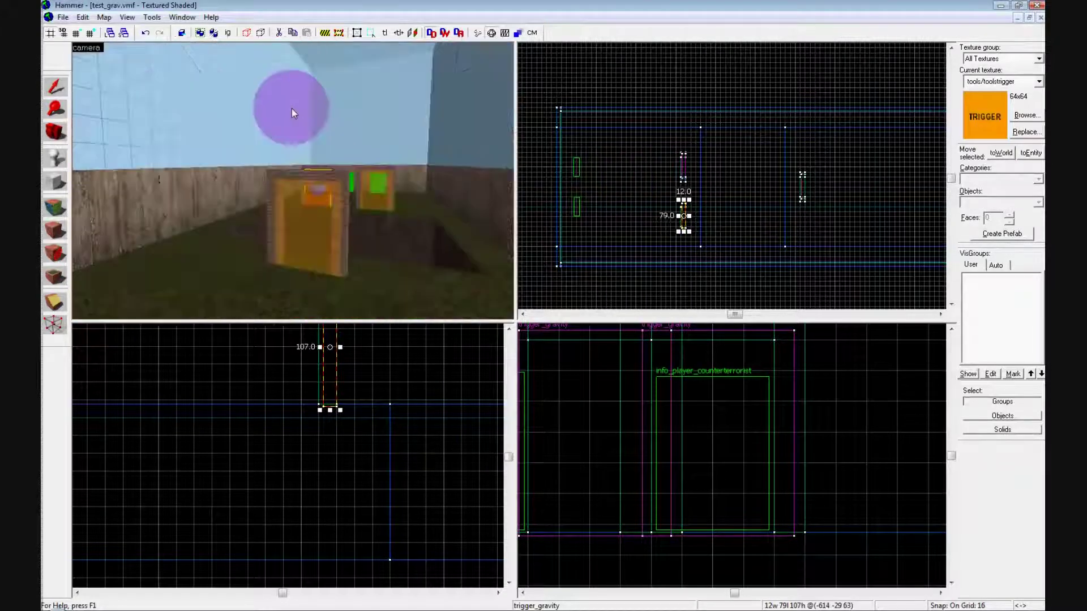
pyautogui.press('w')
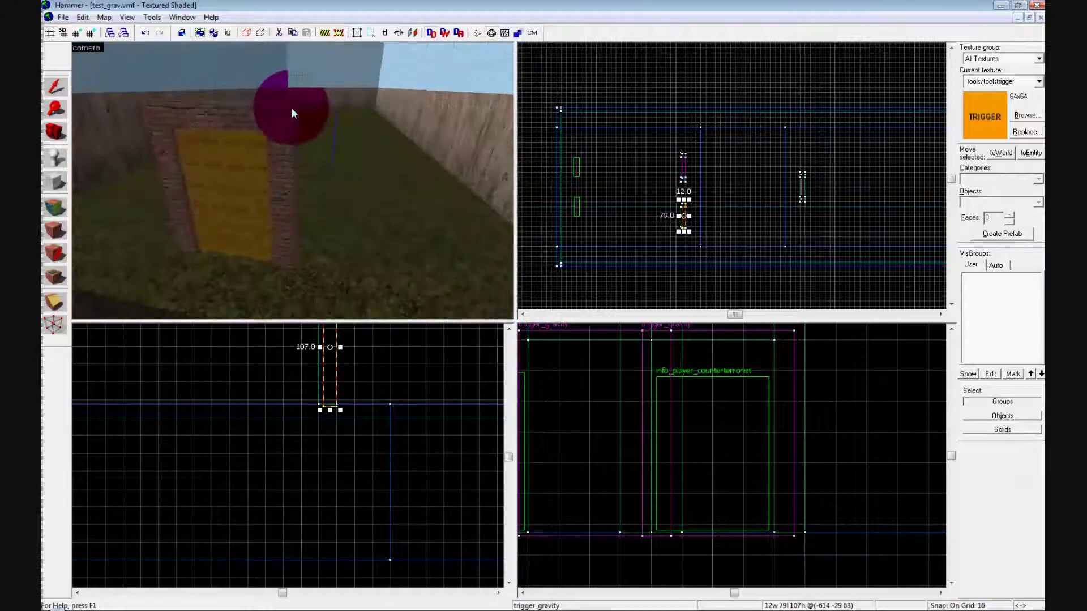
pyautogui.press('z')
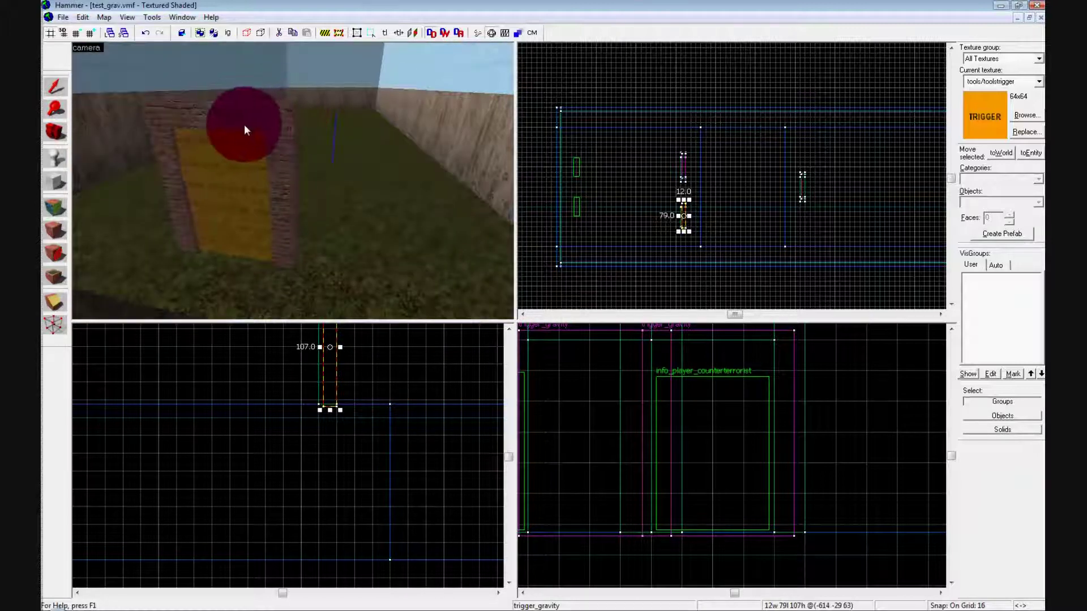
pyautogui.moveTo(238, 130)
pyautogui.mouseDown()
pyautogui.moveTo(214, 108)
pyautogui.moveTo(239, 151)
pyautogui.mouseUp()
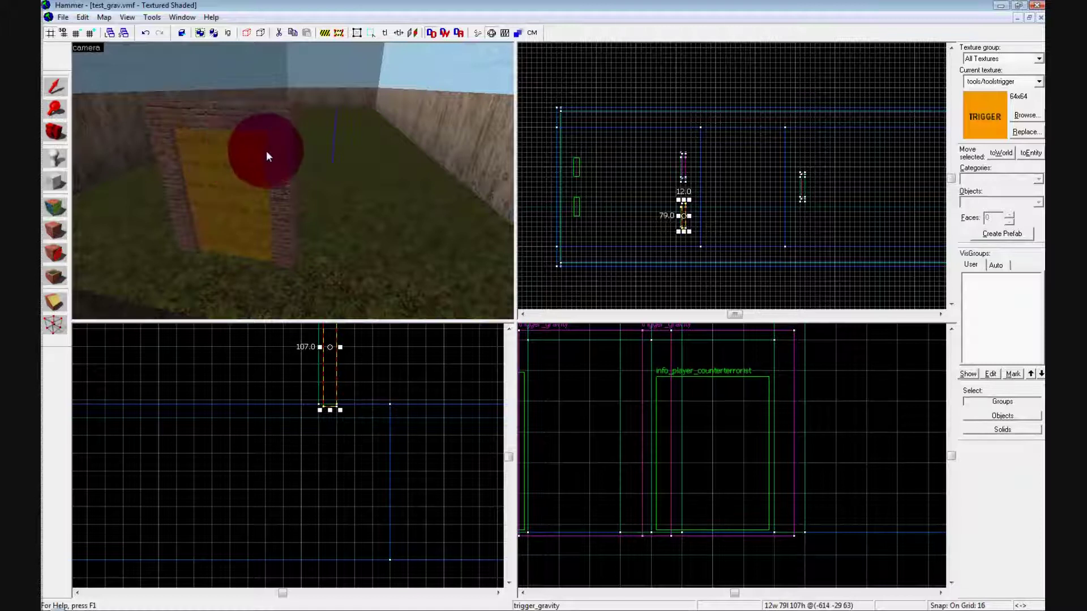
pyautogui.click(270, 151)
pyautogui.keyDown('ctrl'); pyautogui.click(240, 128); pyautogui.keyUp('ctrl')
pyautogui.keyDown('ctrl'); pyautogui.click(163, 141); pyautogui.keyUp('ctrl')
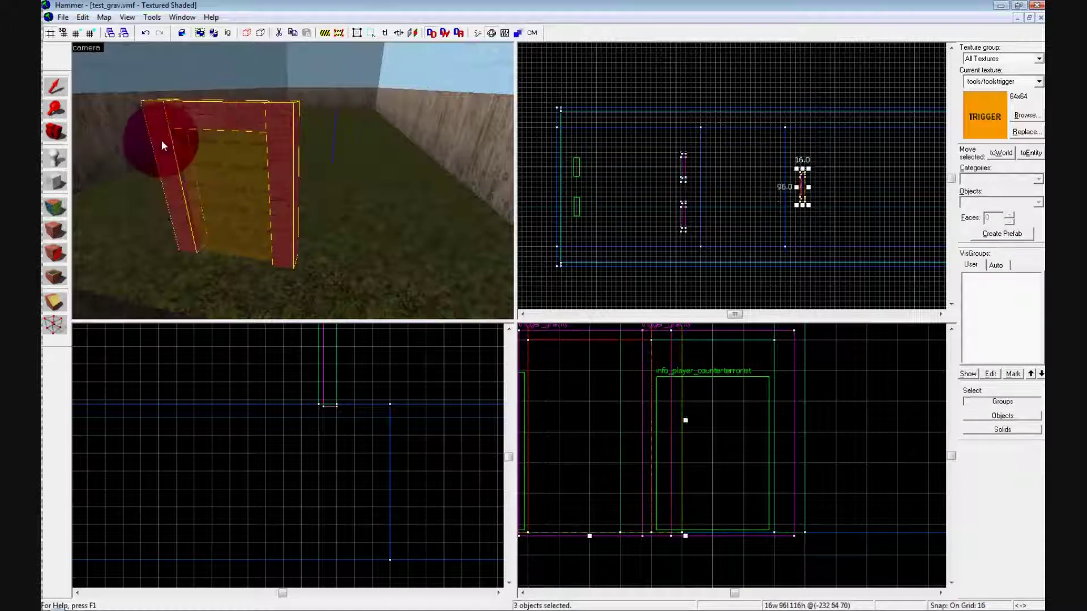
pyautogui.keyDown('ctrl'); pyautogui.click(219, 163); pyautogui.keyUp('ctrl')
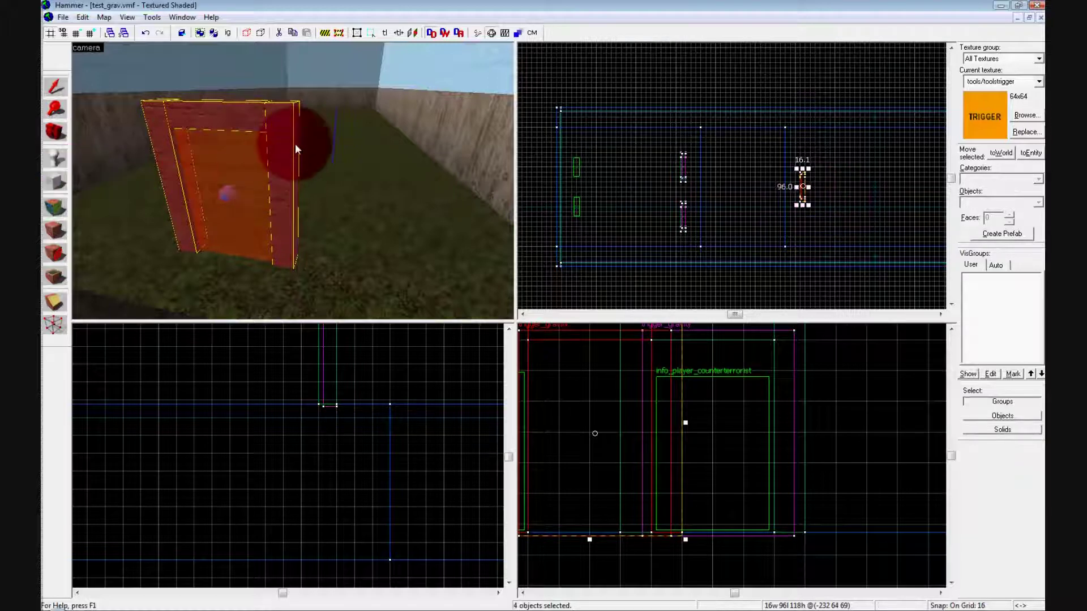
pyautogui.press('Down')
pyautogui.press('Right')
pyautogui.press('Right')
pyautogui.press('Up')
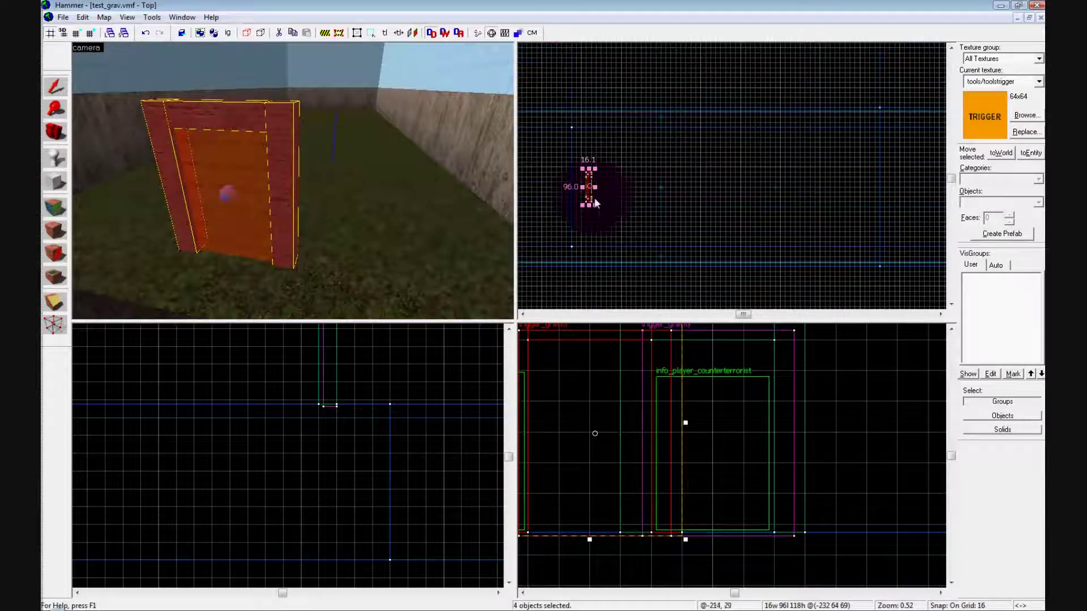
pyautogui.moveTo(588, 194)
pyautogui.mouseDown()
pyautogui.moveTo(679, 221)
pyautogui.moveTo(680, 231)
pyautogui.mouseUp()
# Stretch the newest doorway copy lengthwise into a long tunnel and select its trigger block, about 333 units long.
pyautogui.press('z')
pyautogui.press('w')
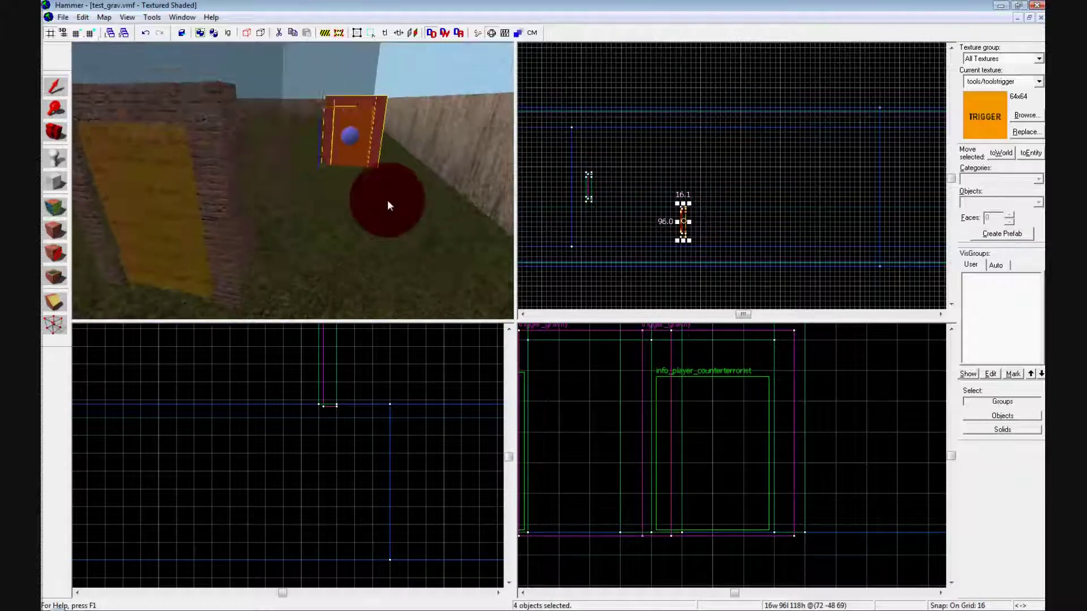
pyautogui.moveTo(387, 201); pyautogui.dragTo(387, 201)
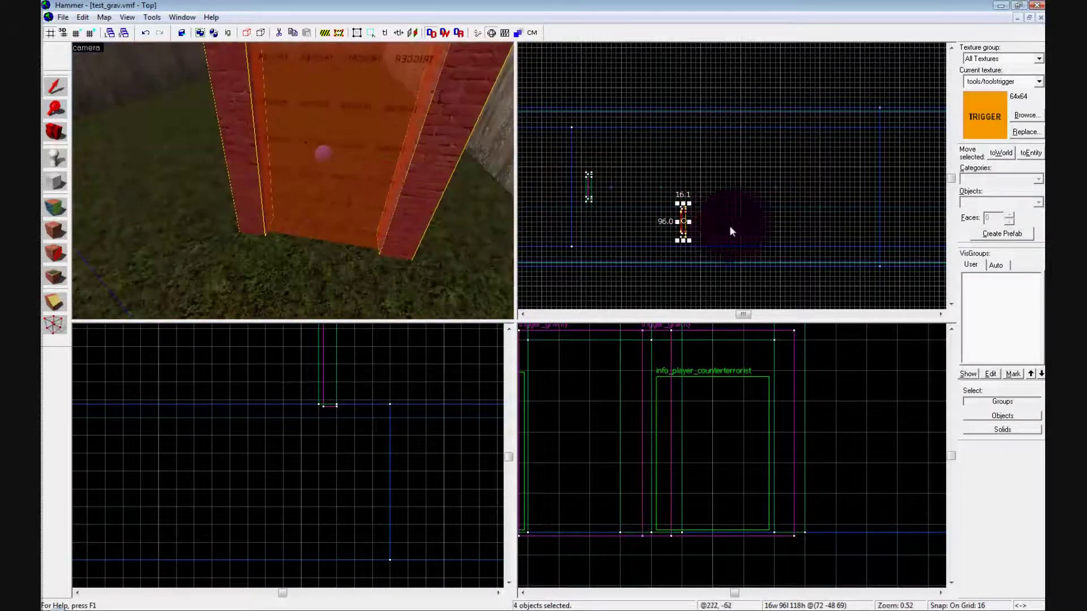
pyautogui.scroll(2, 687, 222)
pyautogui.moveTo(687, 222); pyautogui.dragTo(884, 223)
pyautogui.moveTo(266, 137); pyautogui.dragTo(266, 137)
pyautogui.press('z')
pyautogui.click(254, 199)
pyautogui.scroll(-4, 250, 203)
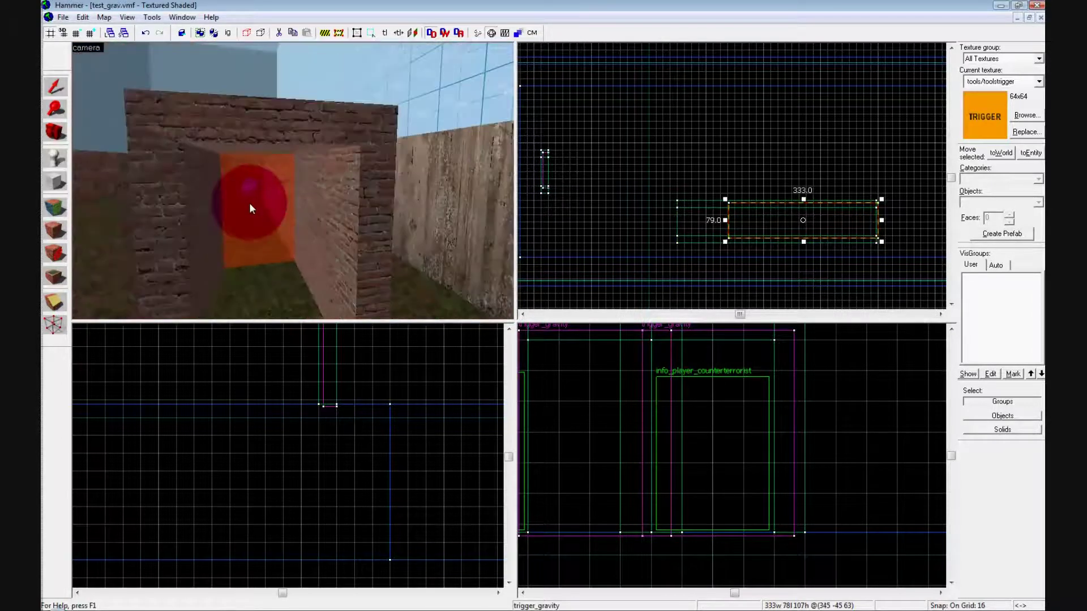
# Change the class of the long tunnel's trigger block to trigger_push and apply it.
pyautogui.doubleClick(249, 202)
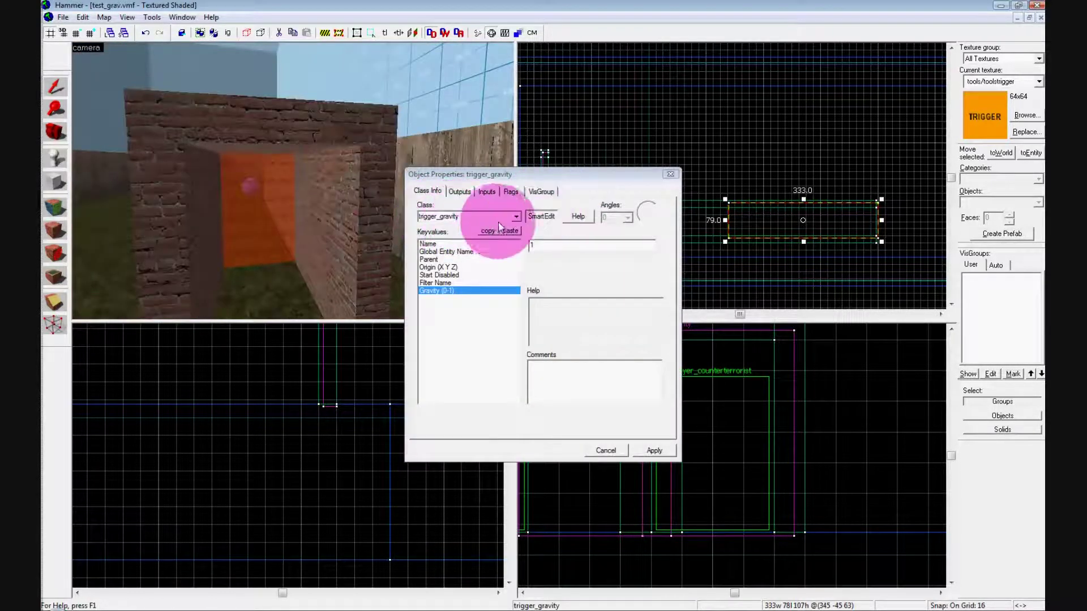
pyautogui.click(515, 217)
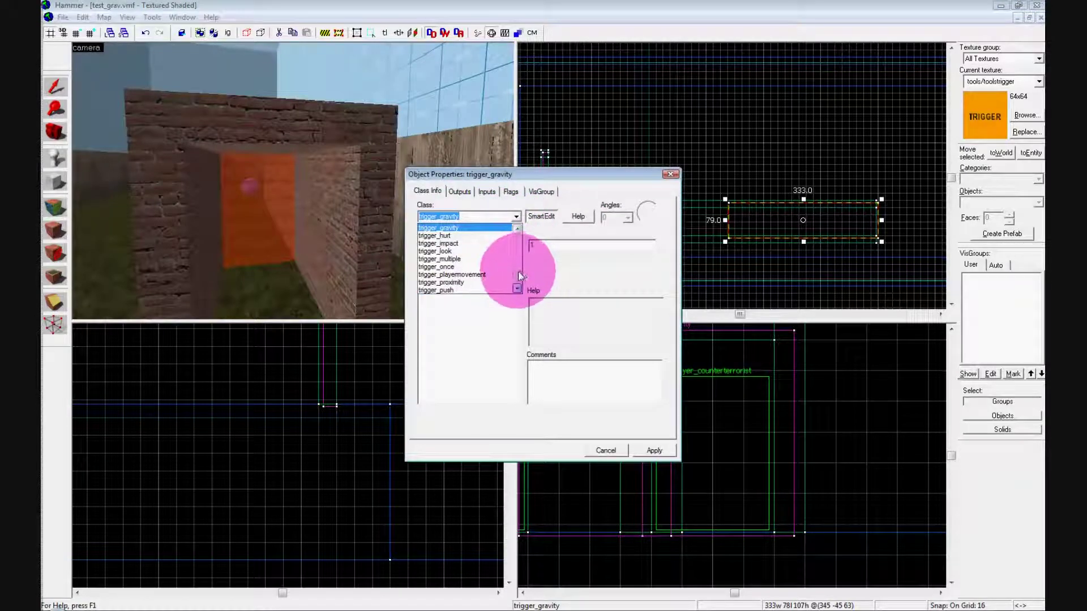
pyautogui.click(470, 283)
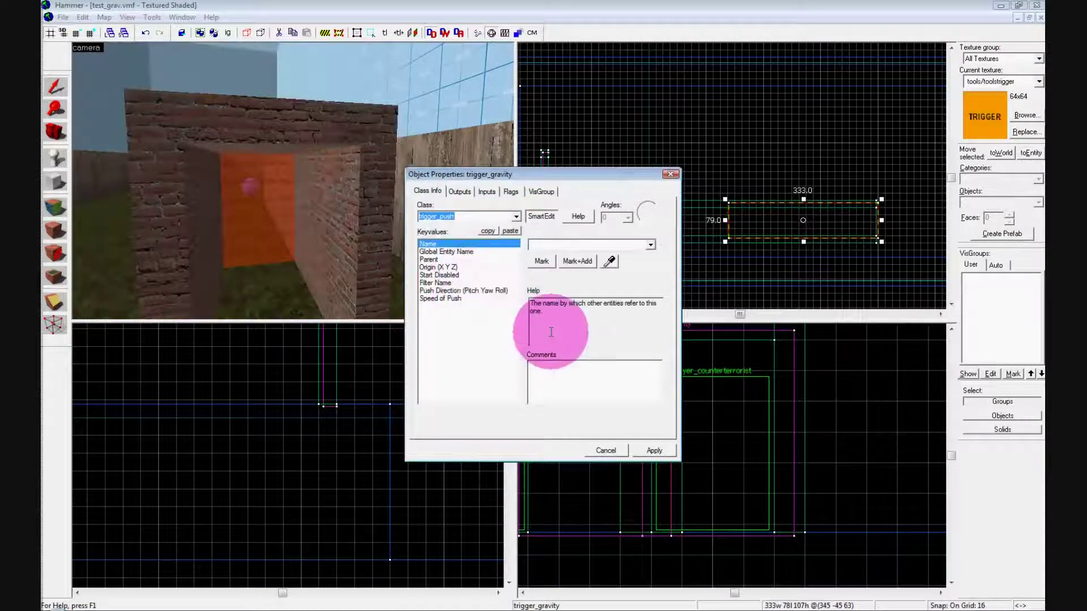
pyautogui.click(657, 450)
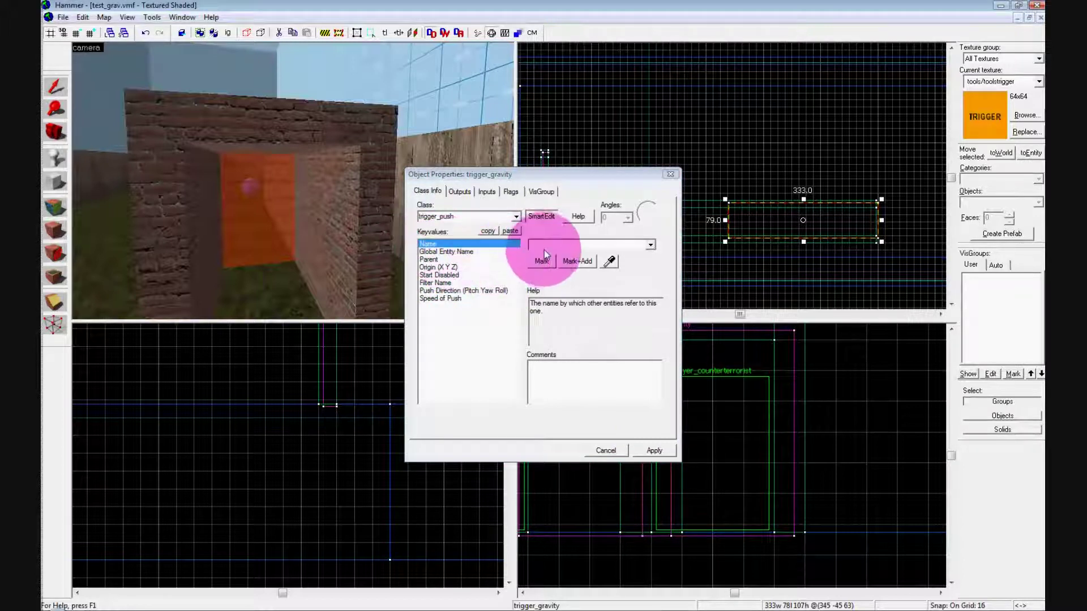
# Review the Push Direction and Speed of Push keyvalues of the tunnel's push trigger, then apply and close its properties.
pyautogui.click(465, 290)
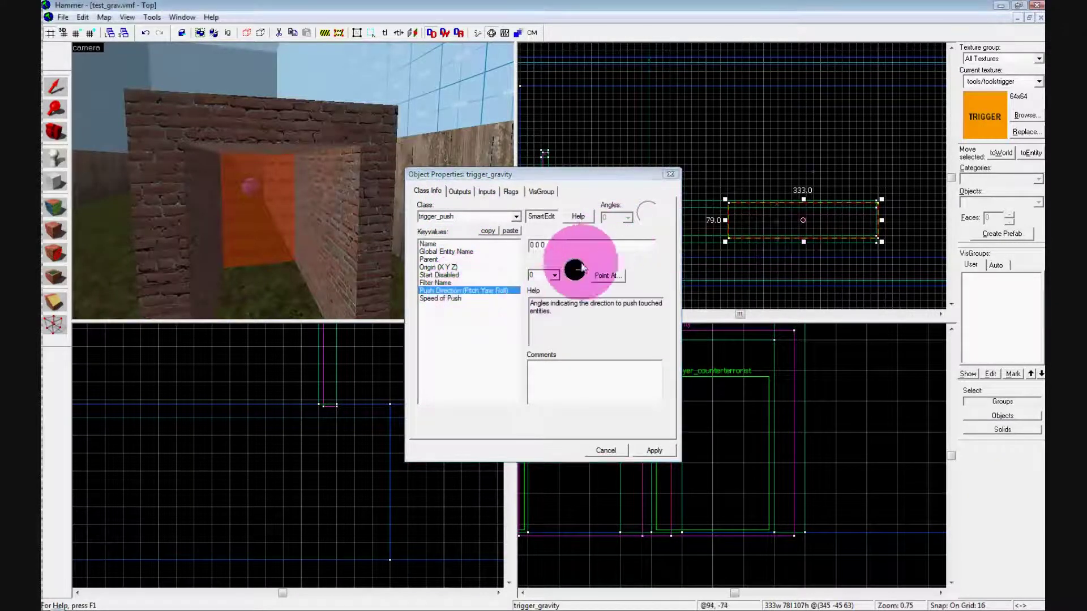
pyautogui.scroll(-3, 766, 225)
pyautogui.scroll(3, 805, 229)
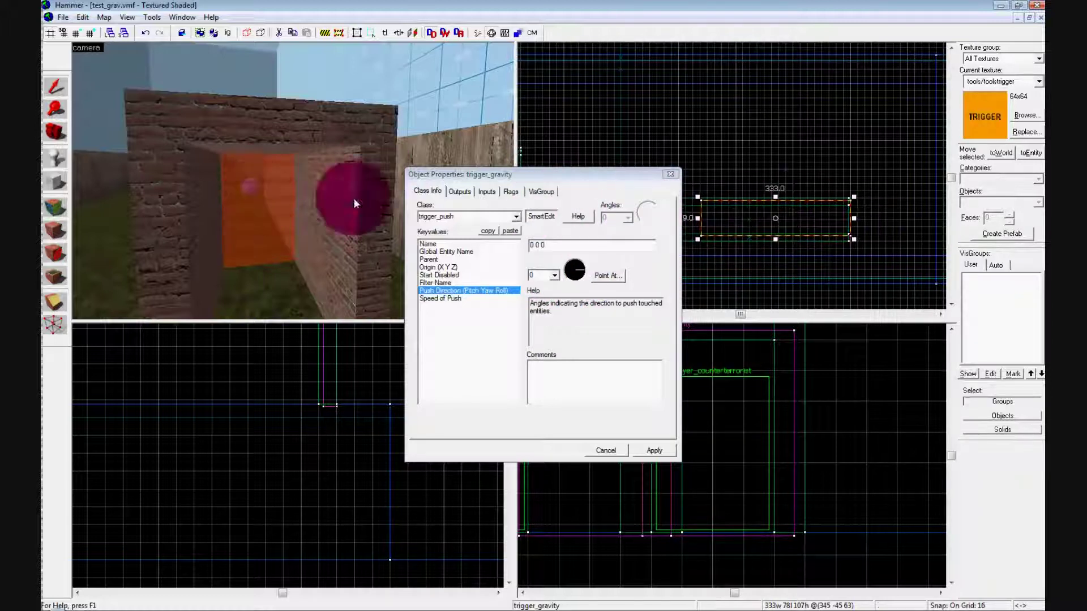
pyautogui.click(447, 298)
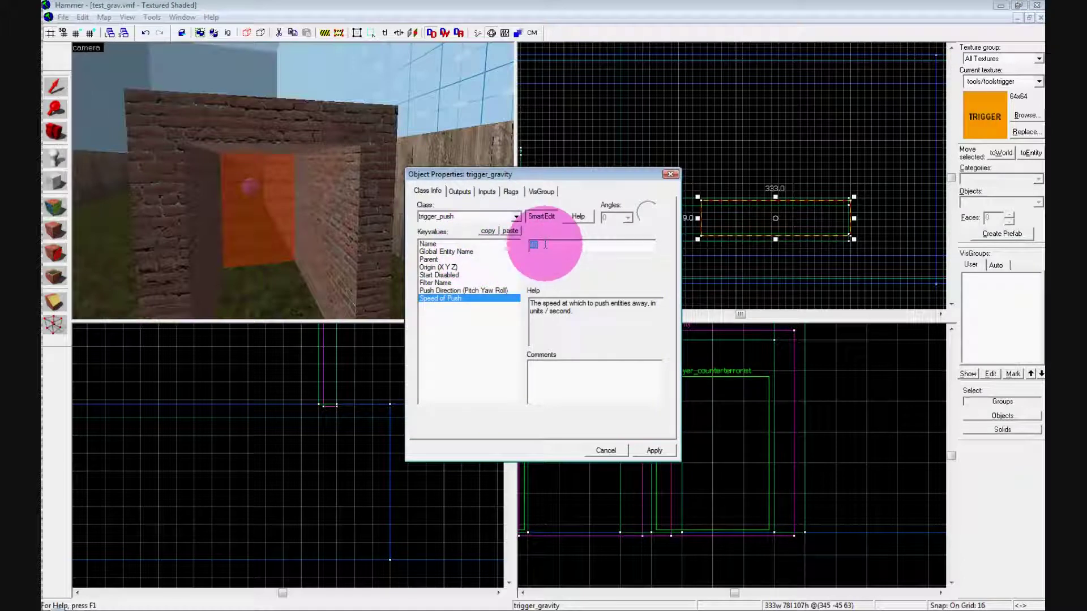
pyautogui.click(655, 451)
pyautogui.click(670, 174)
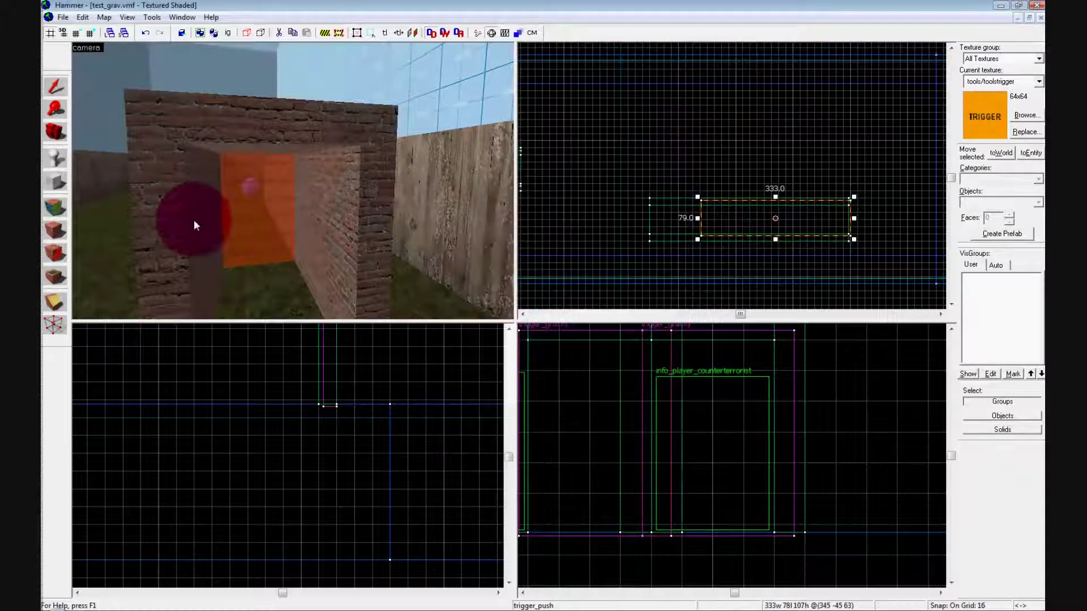
# Duplicate the whole tunnel, walls, roof and push trigger, and place the copy centred at about (576, 80).
pyautogui.keyDown('ctrl'); pyautogui.click(179, 223); pyautogui.keyUp('ctrl')
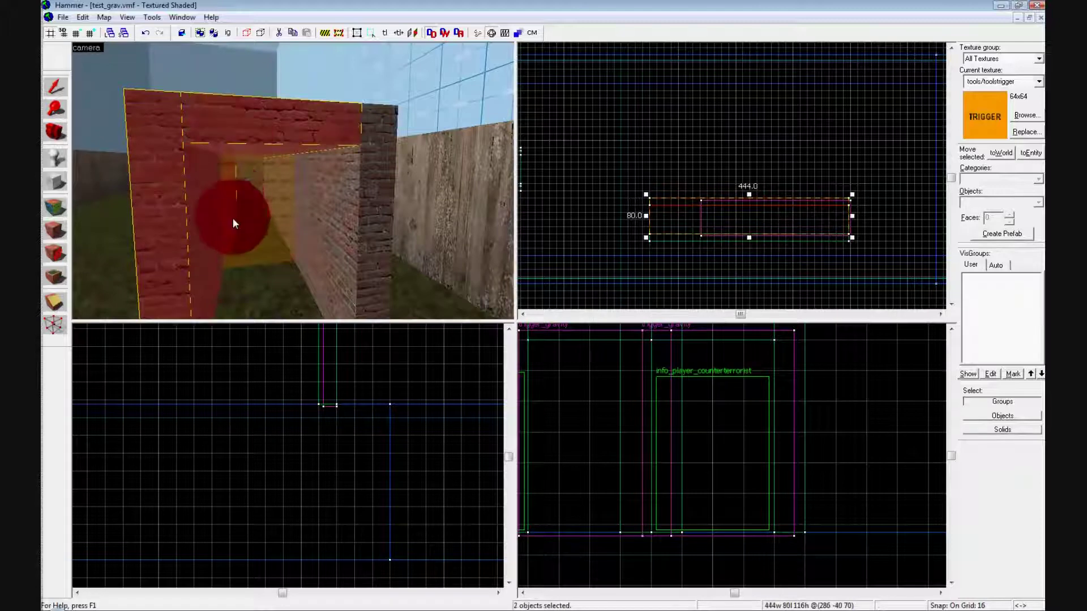
pyautogui.keyDown('ctrl'); pyautogui.click(314, 221); pyautogui.keyUp('ctrl')
pyautogui.scroll(-2, 759, 210)
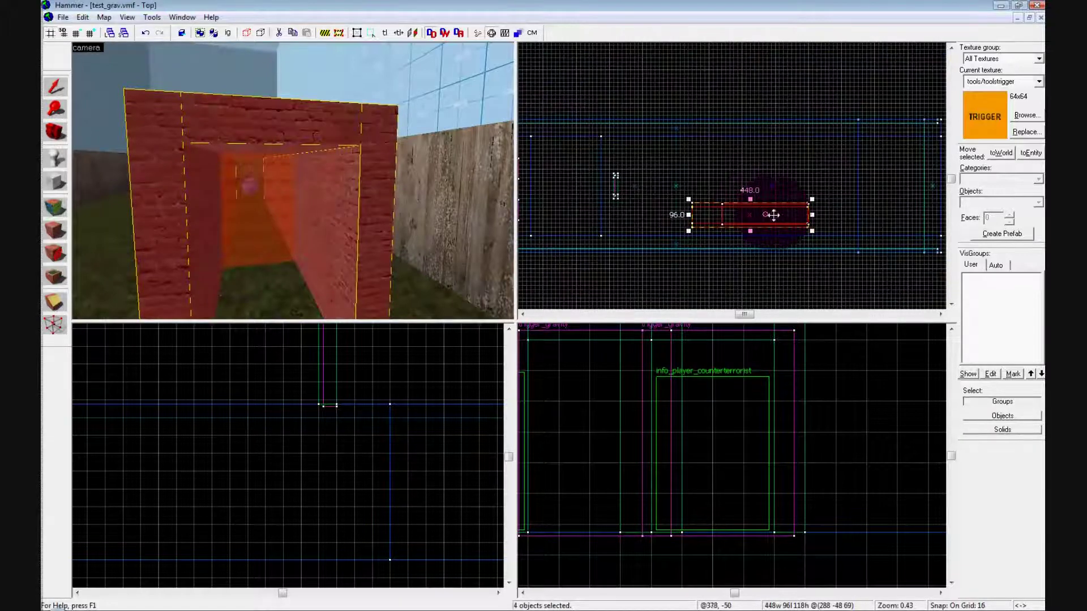
pyautogui.moveTo(765, 215)
pyautogui.mouseDown()
pyautogui.moveTo(832, 214)
pyautogui.moveTo(838, 183)
pyautogui.mouseUp()
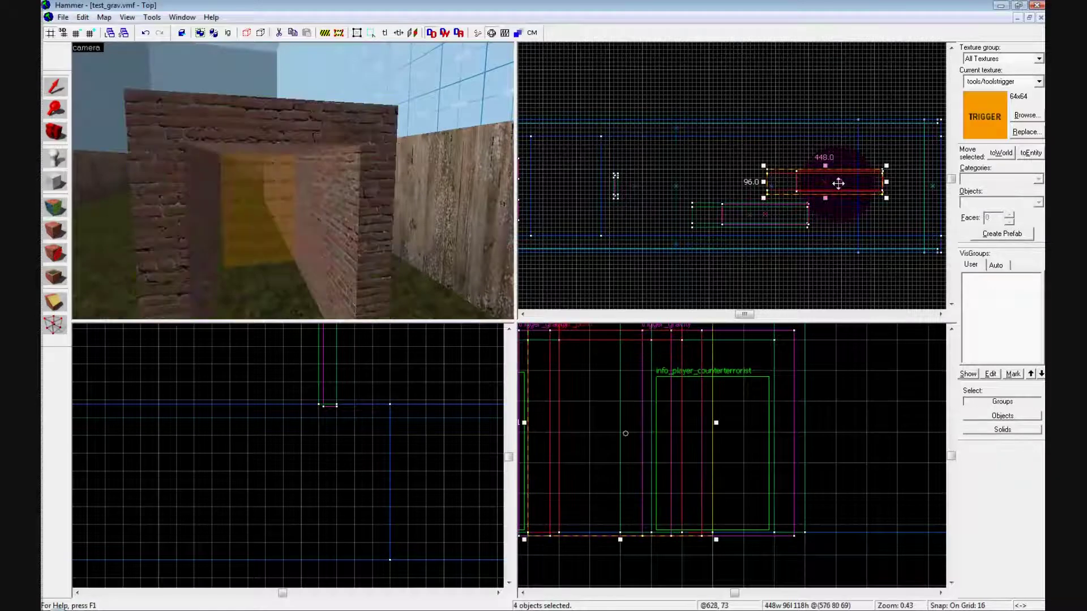
# Rotate the duplicated tunnel 90 degrees about the Z axis.
pyautogui.hotkey('ctrl', 'm')
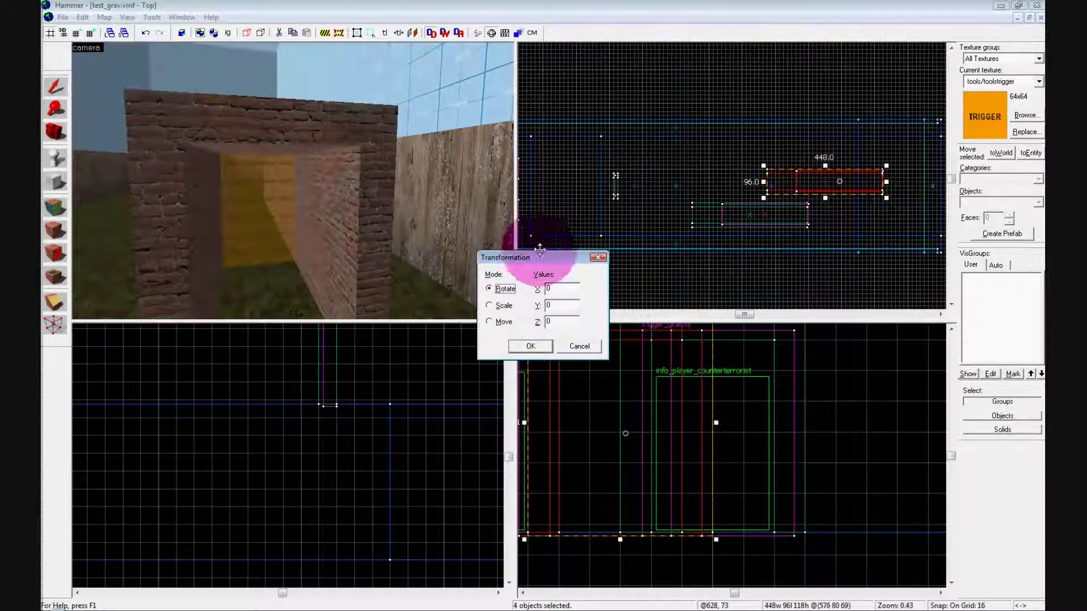
pyautogui.write('90')
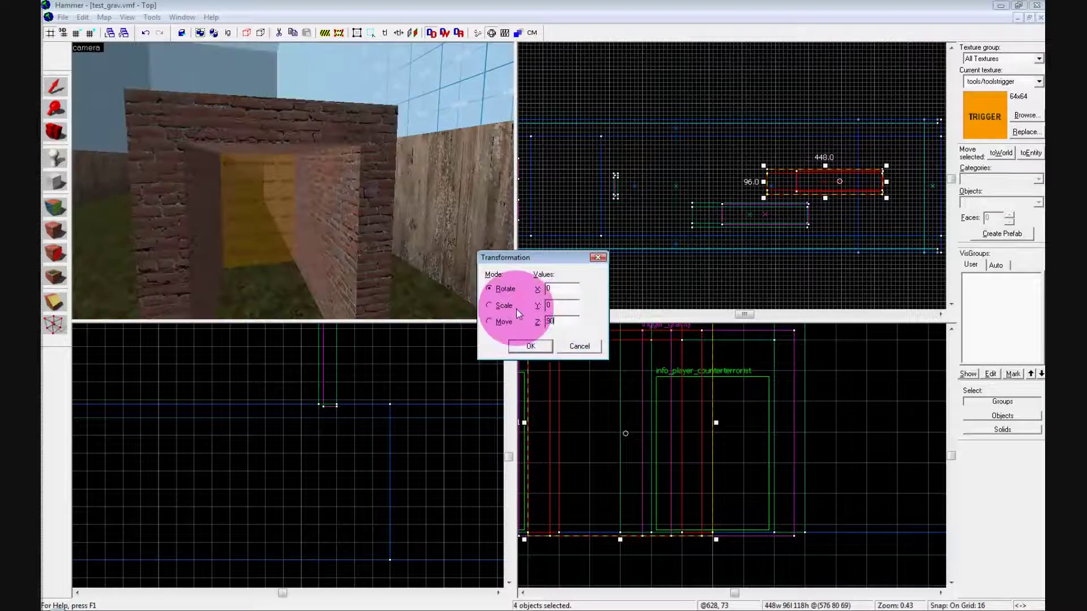
pyautogui.press('Return')
# Shorten the rotated tunnel's inner wall so that its end opens onto the first tunnel.
pyautogui.moveTo(101, 240)
pyautogui.mouseDown()
pyautogui.moveTo(147, 248)
pyautogui.moveTo(136, 235)
pyautogui.moveTo(200, 222)
pyautogui.mouseUp()
pyautogui.click(237, 158)
pyautogui.scroll(6, 790, 229)
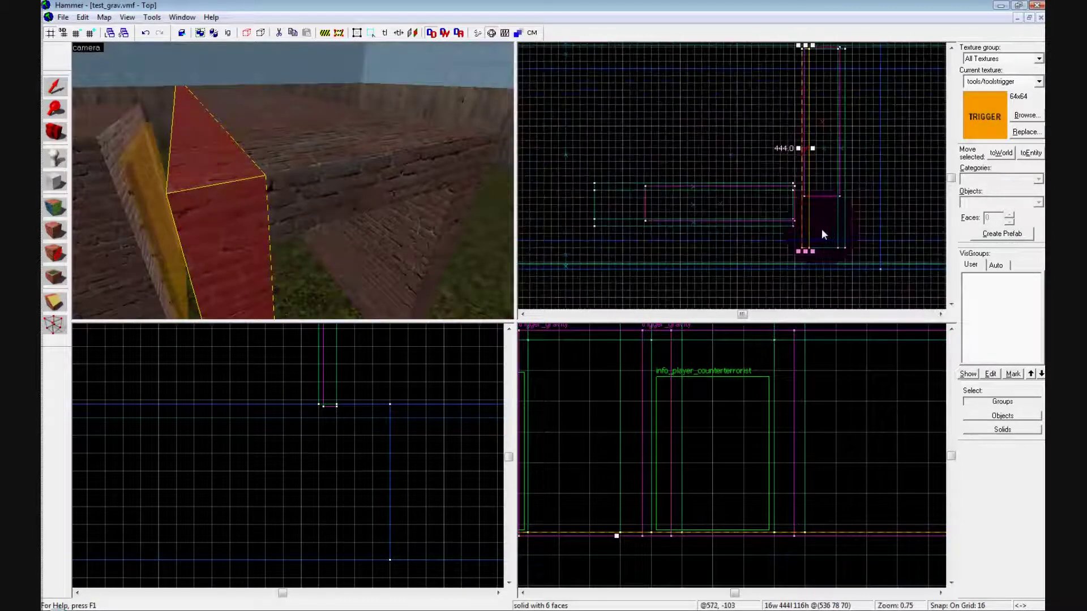
pyautogui.click(178, 163)
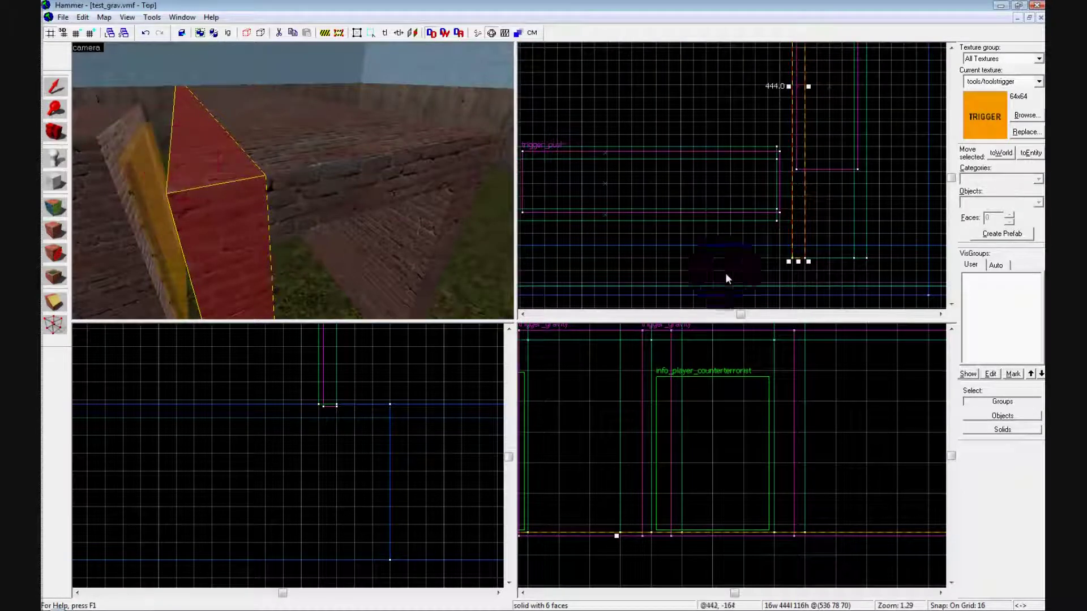
pyautogui.moveTo(800, 260); pyautogui.dragTo(800, 148)
# Shorten the rotated tunnel's roof and outer wall together to 396 units, in line with the first tunnel's outer side.
pyautogui.click(363, 213)
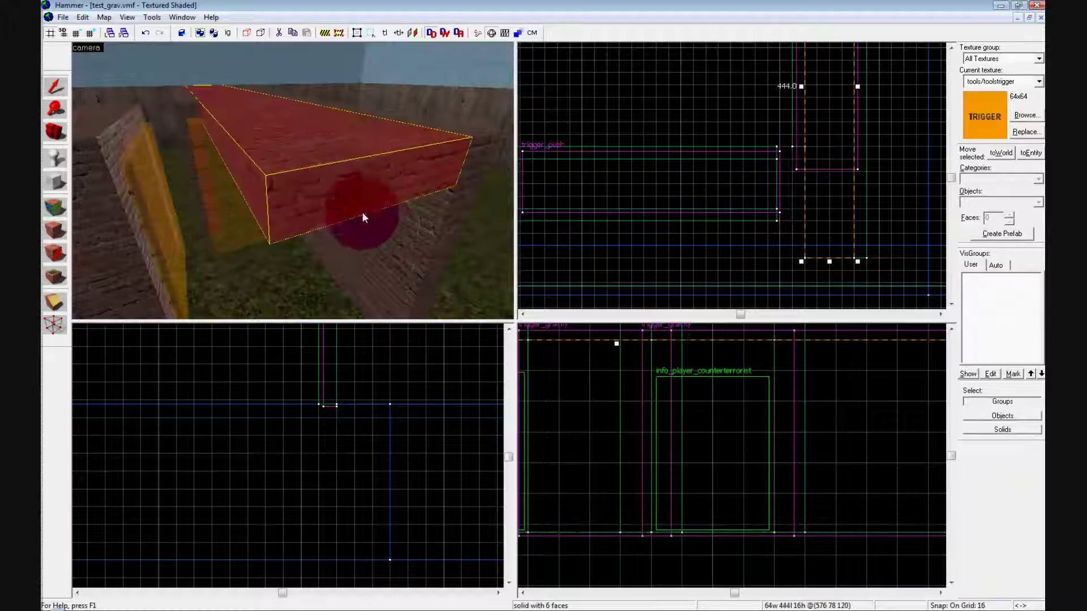
pyautogui.keyDown('ctrl'); pyautogui.click(451, 236); pyautogui.keyUp('ctrl')
pyautogui.press('s')
pyautogui.press('a')
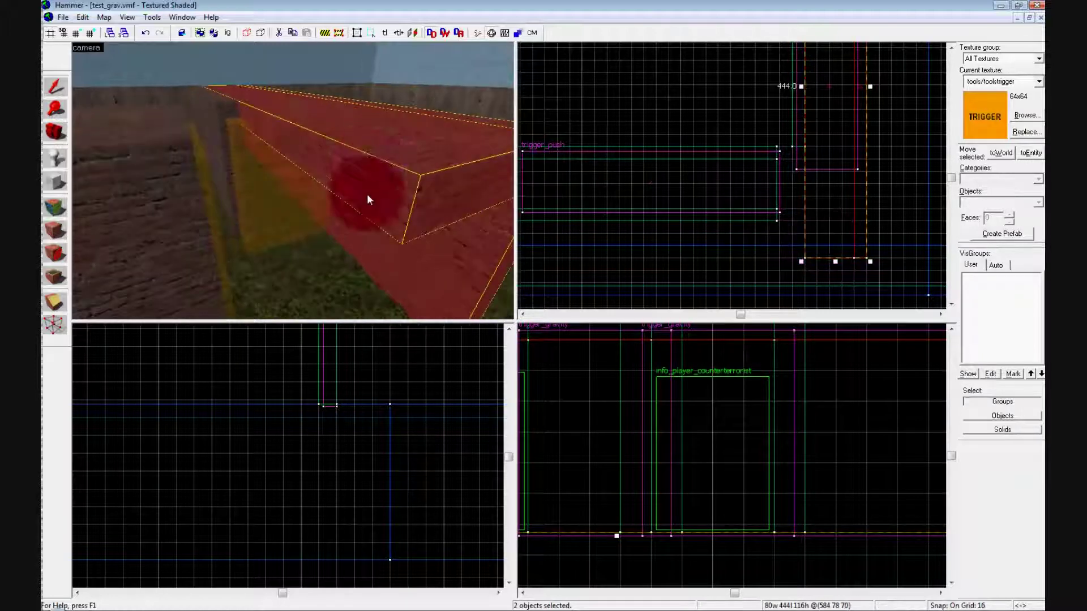
pyautogui.press('d')
pyautogui.press('w')
pyautogui.moveTo(356, 182); pyautogui.dragTo(353, 224)
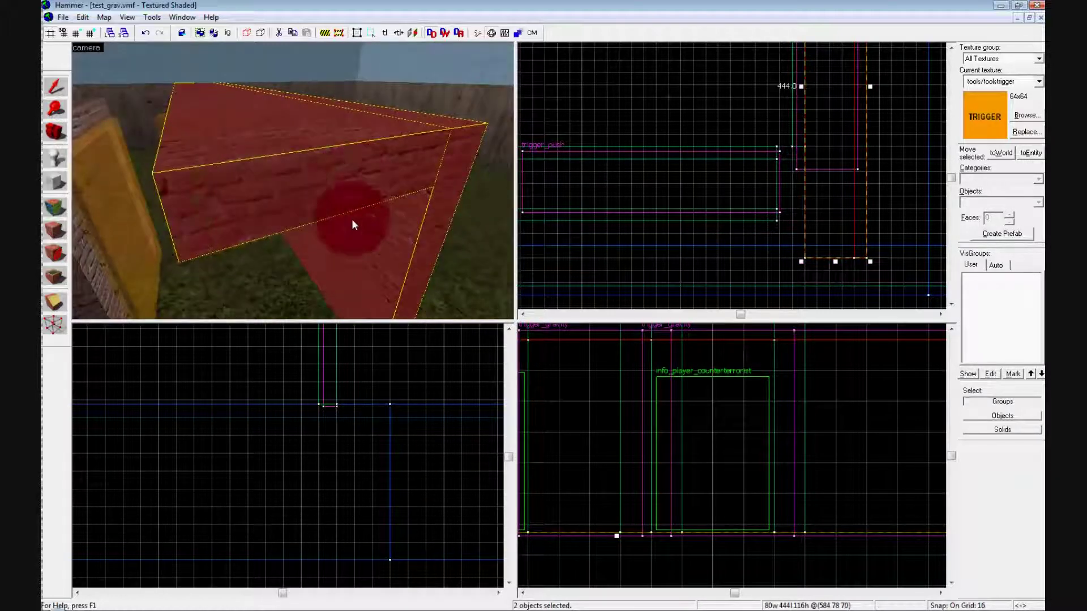
pyautogui.moveTo(834, 260); pyautogui.dragTo(835, 227)
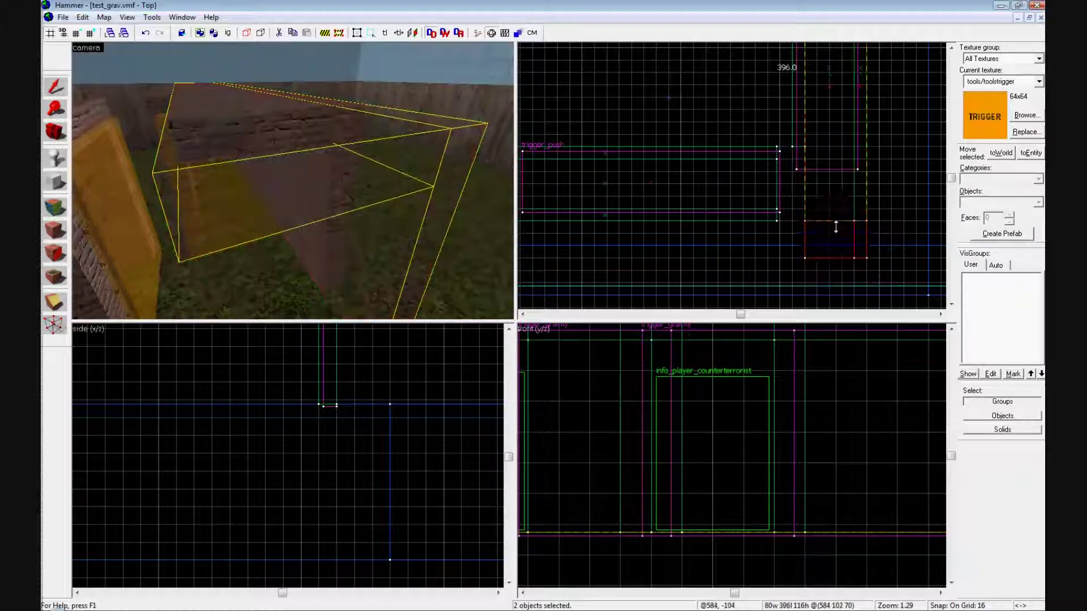
# Extend the first tunnel's roof to 480 units and its outer wall to 544 units to join the rotated tunnel.
pyautogui.moveTo(134, 223)
pyautogui.mouseDown()
pyautogui.moveTo(151, 208)
pyautogui.moveTo(148, 135)
pyautogui.mouseUp()
pyautogui.click(619, 194)
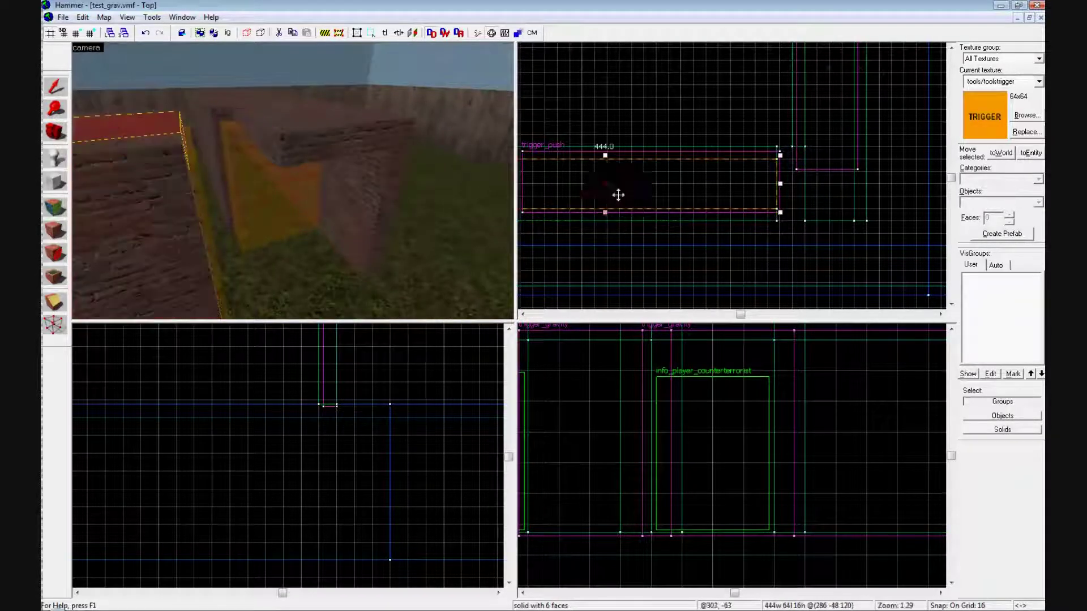
pyautogui.click(242, 182)
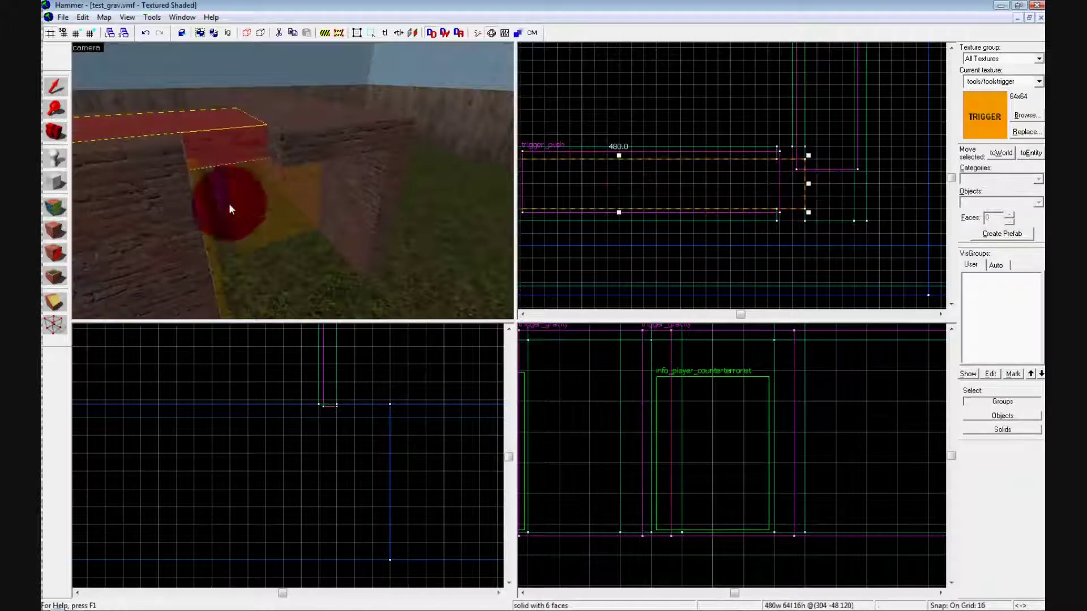
pyautogui.moveTo(780, 214); pyautogui.dragTo(861, 214)
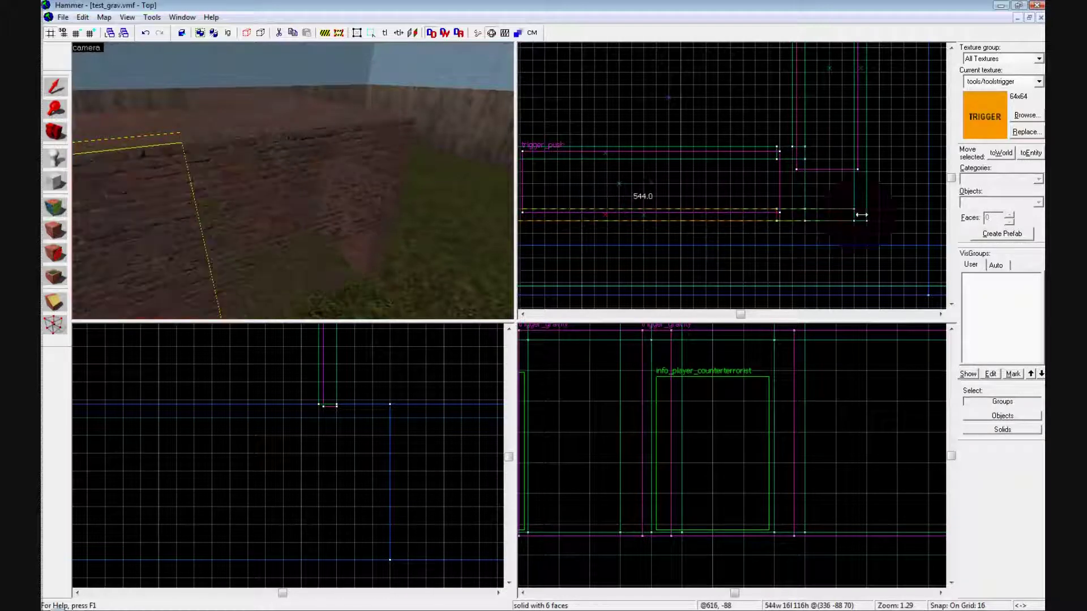
# Extend the first tunnel's inner wall to meet the rotated tunnel, and lengthen its push trigger to 429 units into the corner.
pyautogui.moveTo(338, 203); pyautogui.dragTo(338, 202)
pyautogui.click(349, 220)
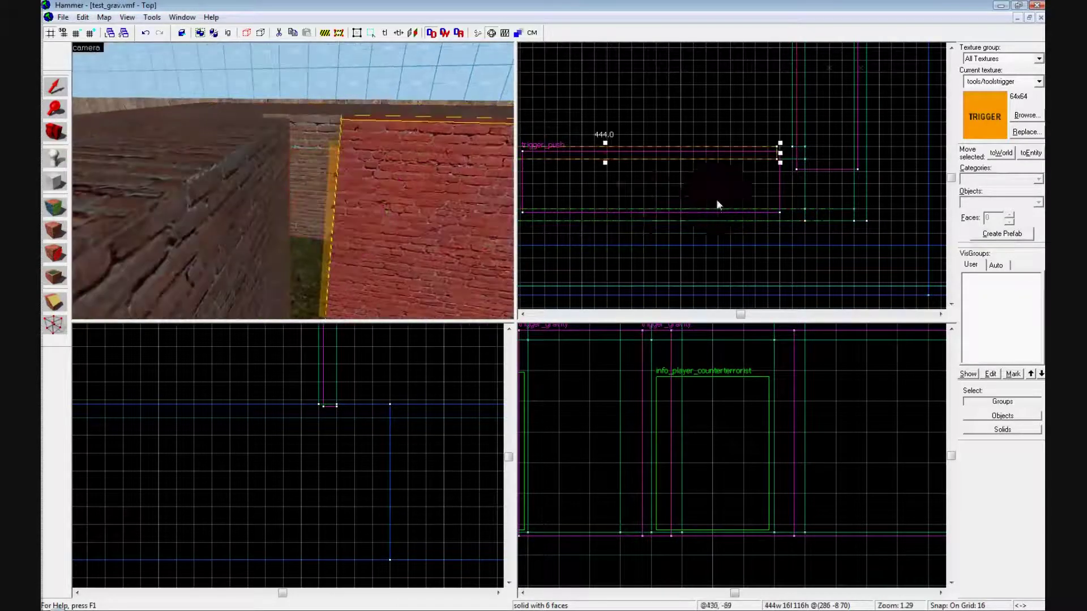
pyautogui.scroll(3, 808, 151)
pyautogui.click(347, 135)
pyautogui.click(247, 143)
pyautogui.moveTo(487, 152)
pyautogui.mouseDown()
pyautogui.moveTo(233, 159)
pyautogui.moveTo(229, 175)
pyautogui.mouseUp()
pyautogui.click(592, 185)
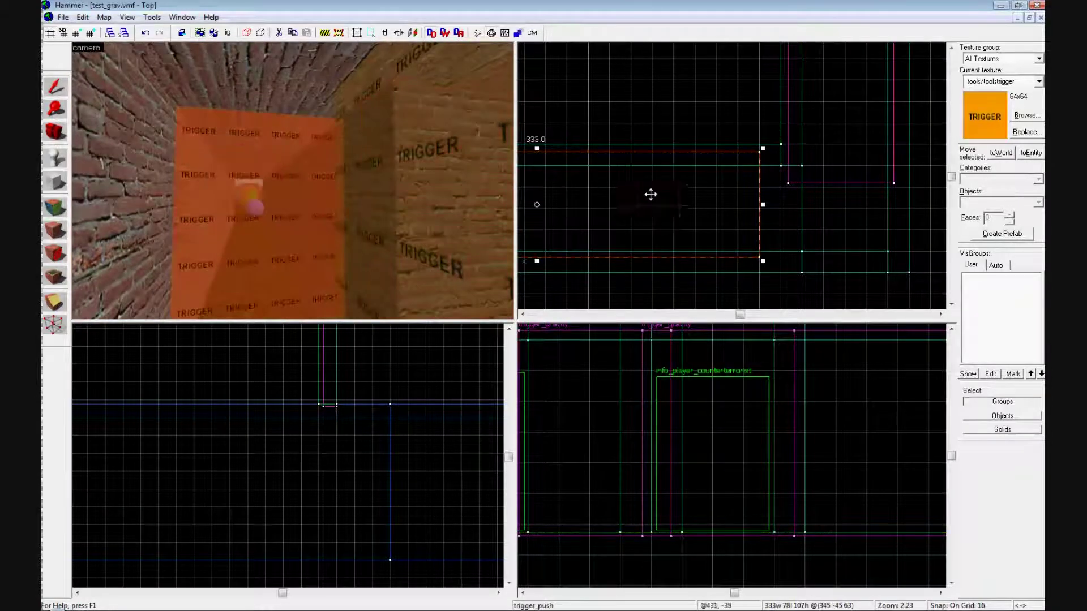
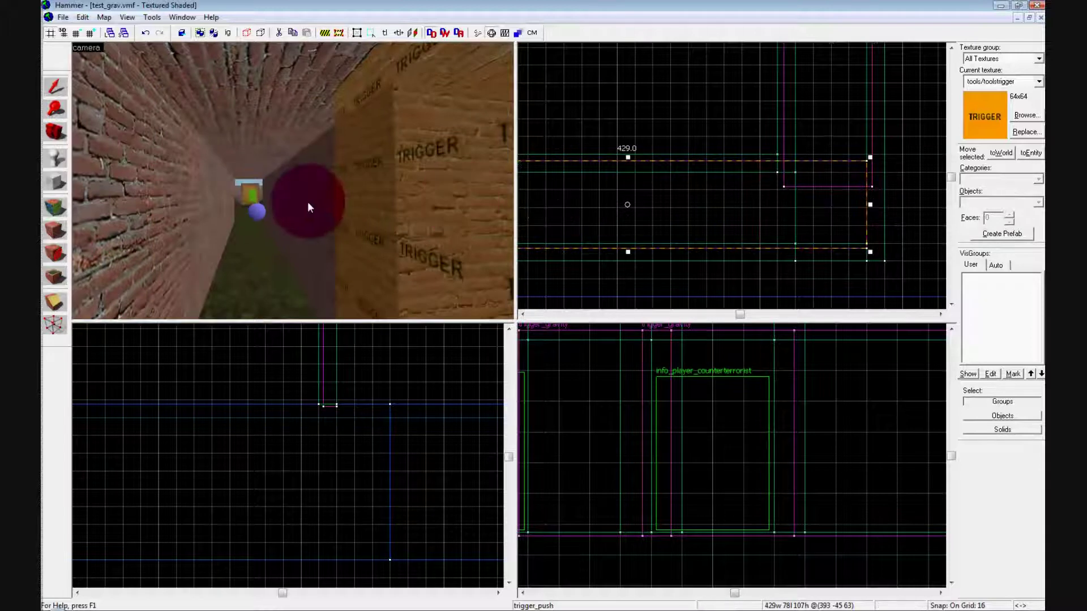
# Open the properties of the rotated tunnel's push trigger and check its Speed of Push keyvalue.
pyautogui.press('z')
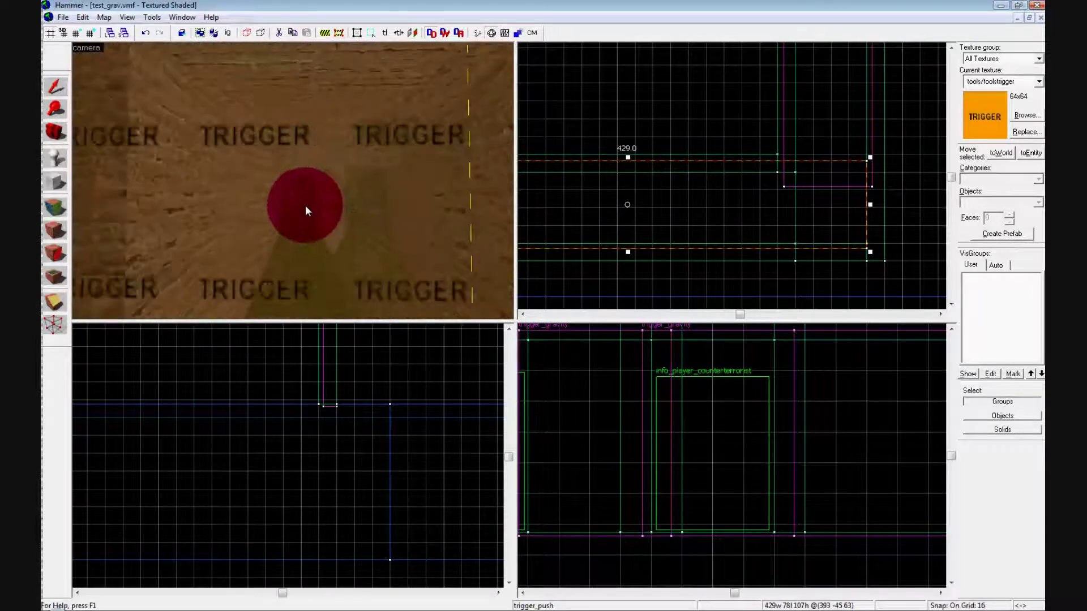
pyautogui.moveTo(283, 211)
pyautogui.mouseDown()
pyautogui.moveTo(326, 222)
pyautogui.moveTo(310, 198)
pyautogui.mouseUp()
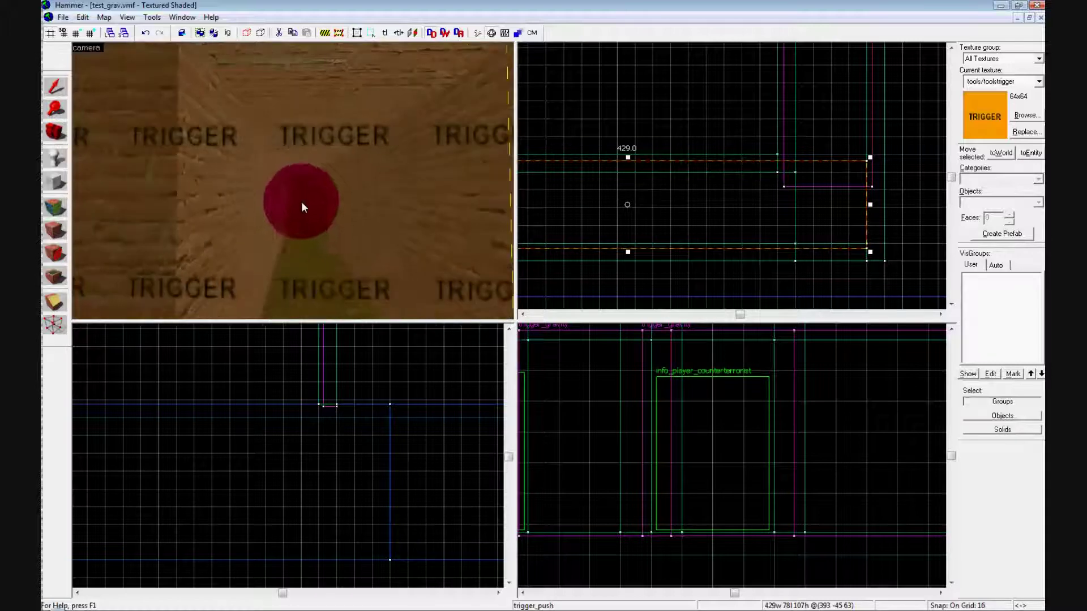
pyautogui.doubleClick(309, 185)
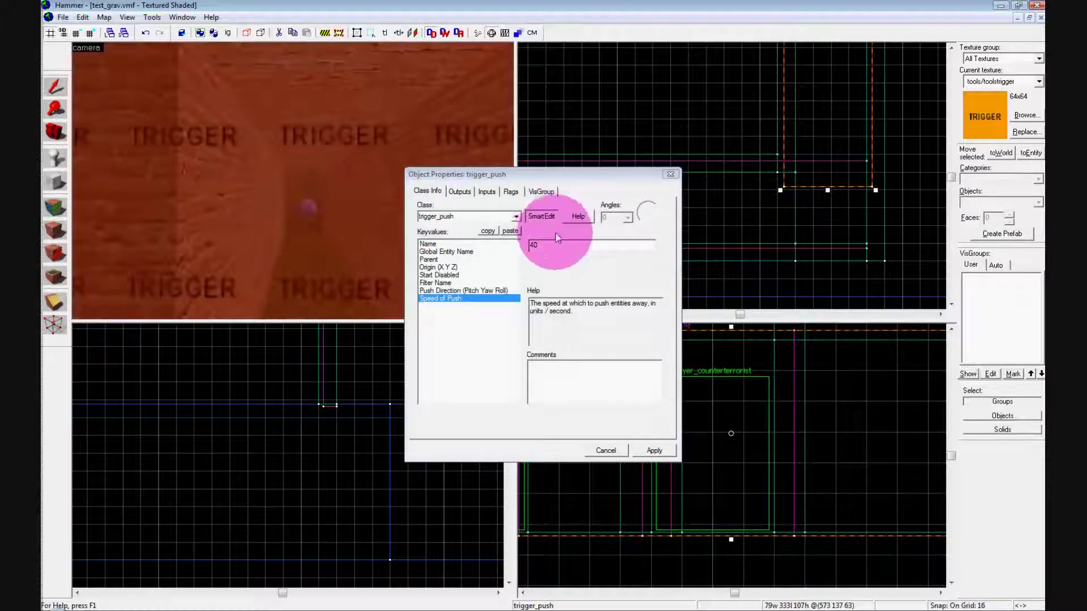
pyautogui.moveTo(530, 247); pyautogui.dragTo(544, 246)
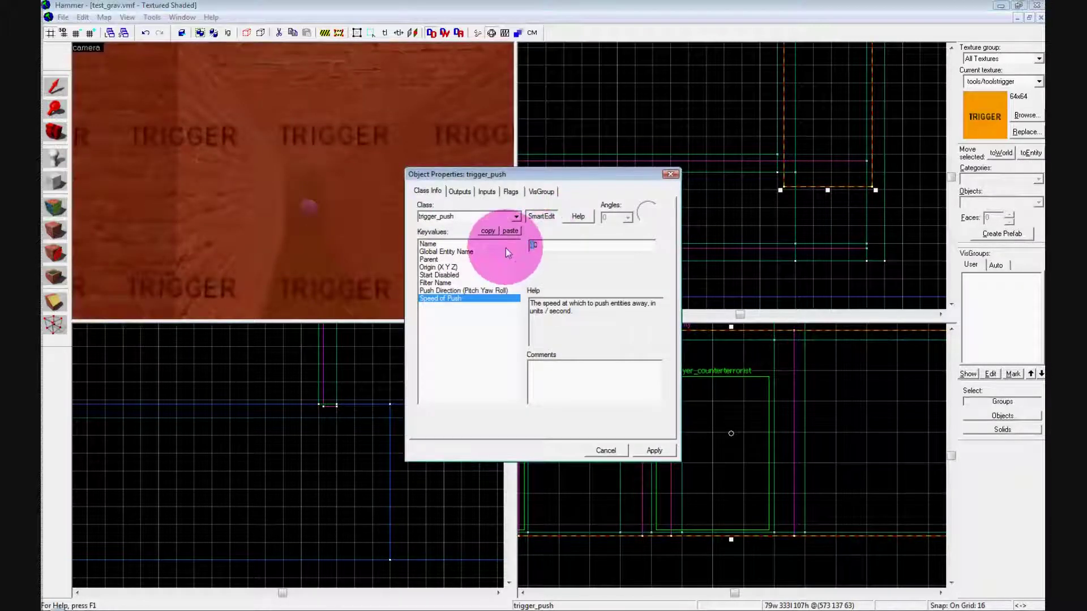
pyautogui.click(651, 450)
# Set the Push Direction of the rotated tunnel's trigger to 0 90 0, then apply and close its properties.
pyautogui.click(463, 291)
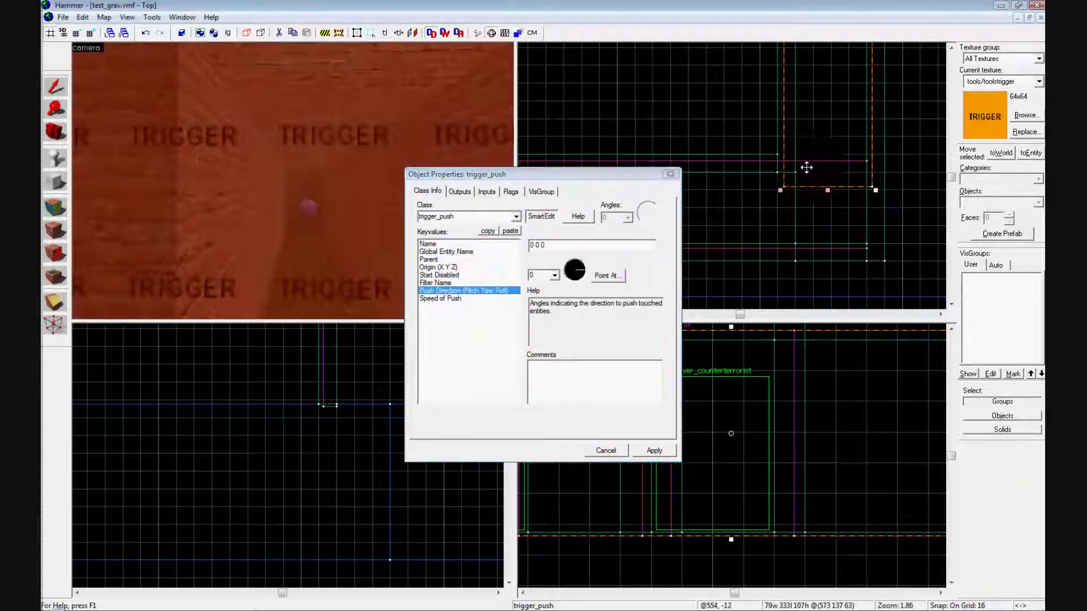
pyautogui.scroll(-3, 806, 168)
pyautogui.press('Up')
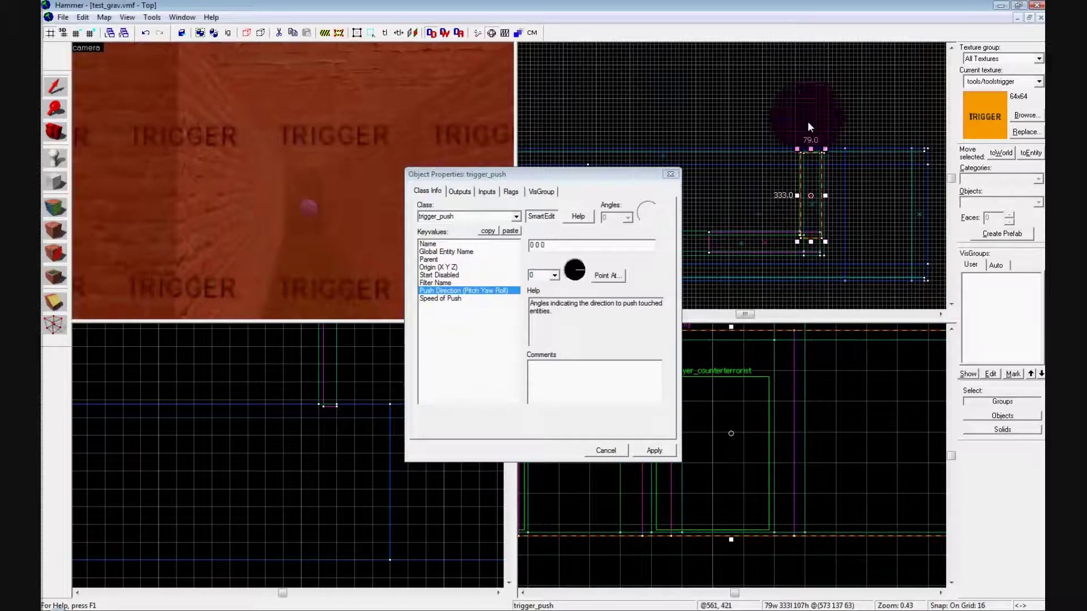
pyautogui.click(579, 277)
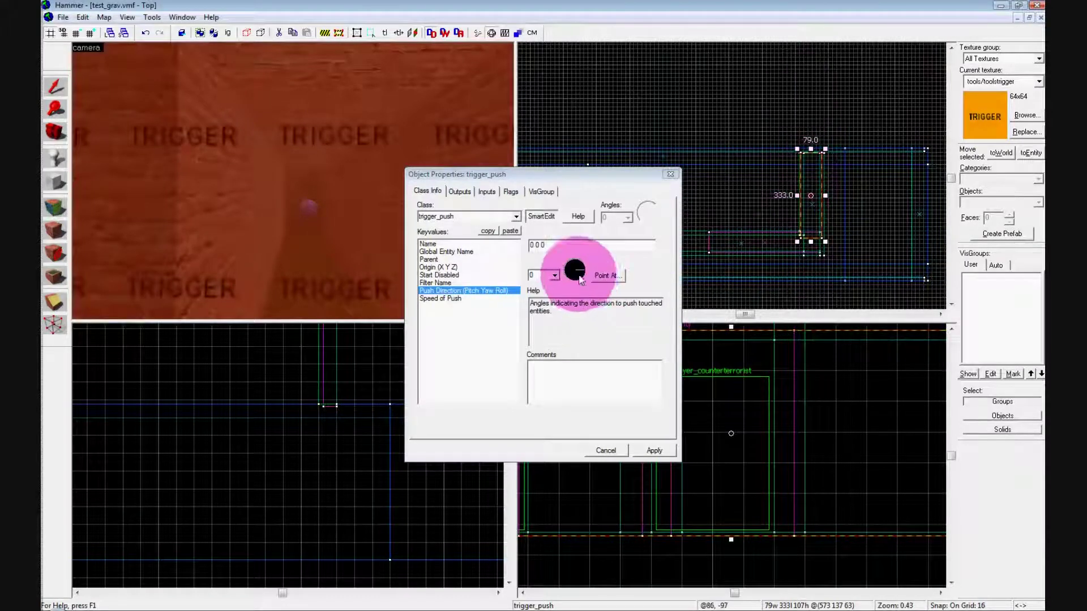
pyautogui.click(582, 275)
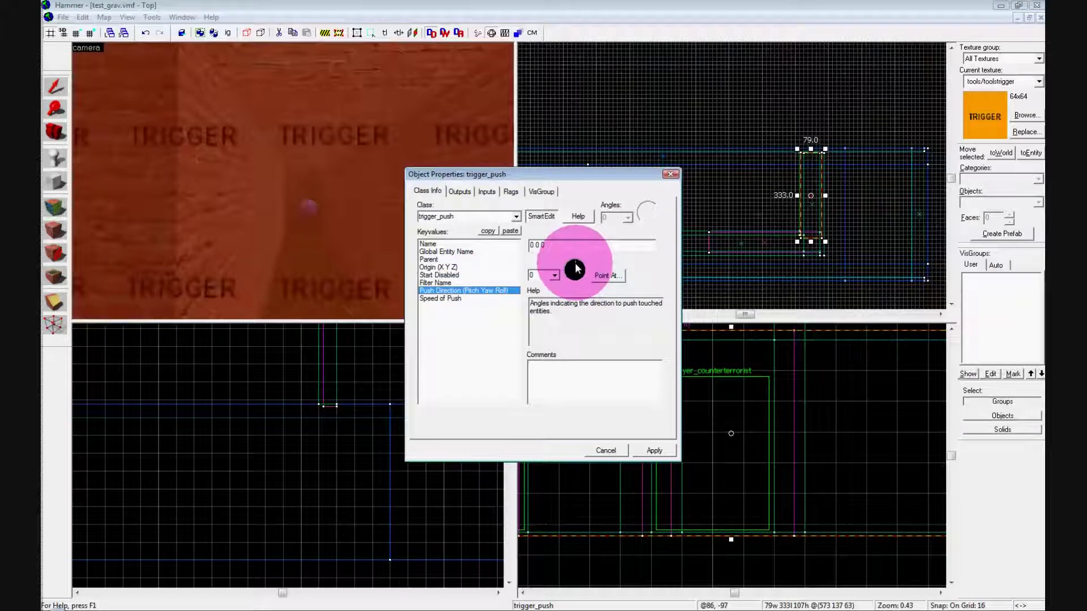
pyautogui.click(575, 264)
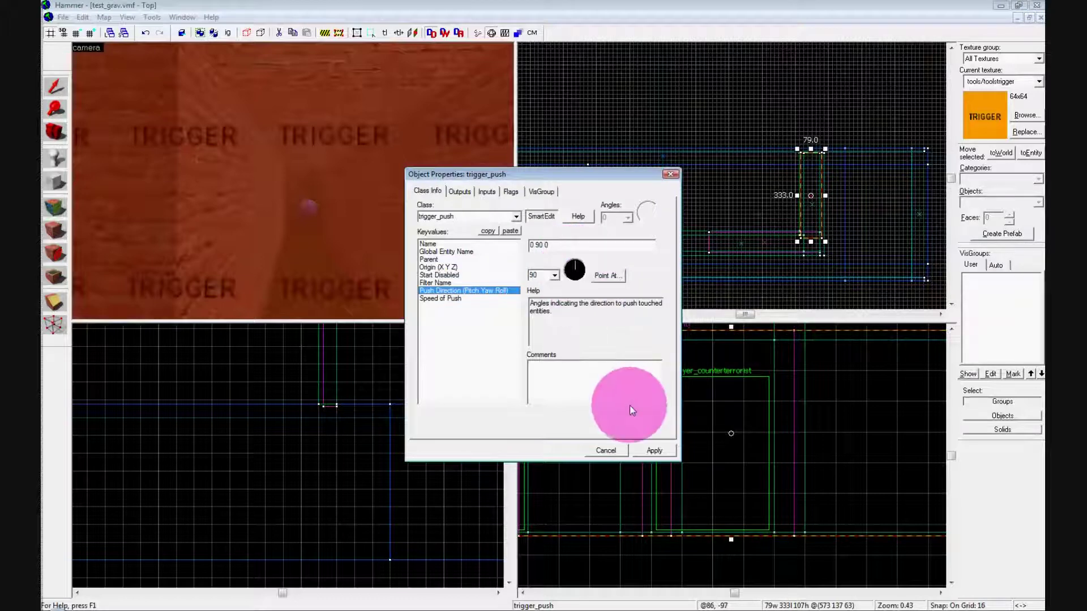
pyautogui.click(653, 451)
pyautogui.click(670, 174)
pyautogui.click(309, 175)
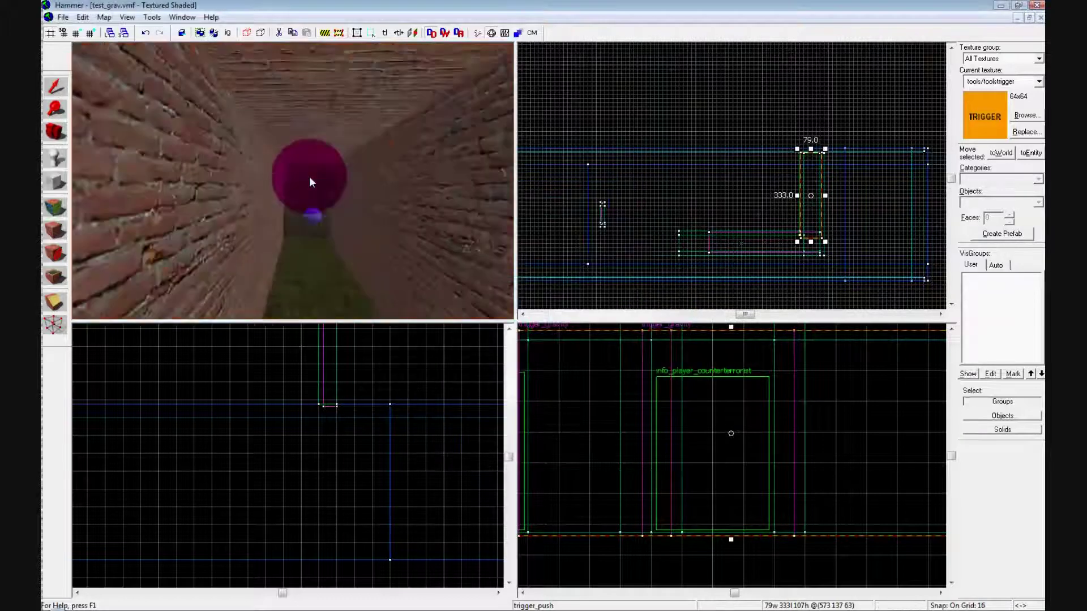
# Clip the rotated tunnel's walls and roof straight across at Y 160, keeping only the part that joins the first tunnel.
pyautogui.moveTo(309, 176)
pyautogui.mouseDown()
pyautogui.moveTo(252, 194)
pyautogui.moveTo(265, 195)
pyautogui.mouseUp()
pyautogui.click(266, 201)
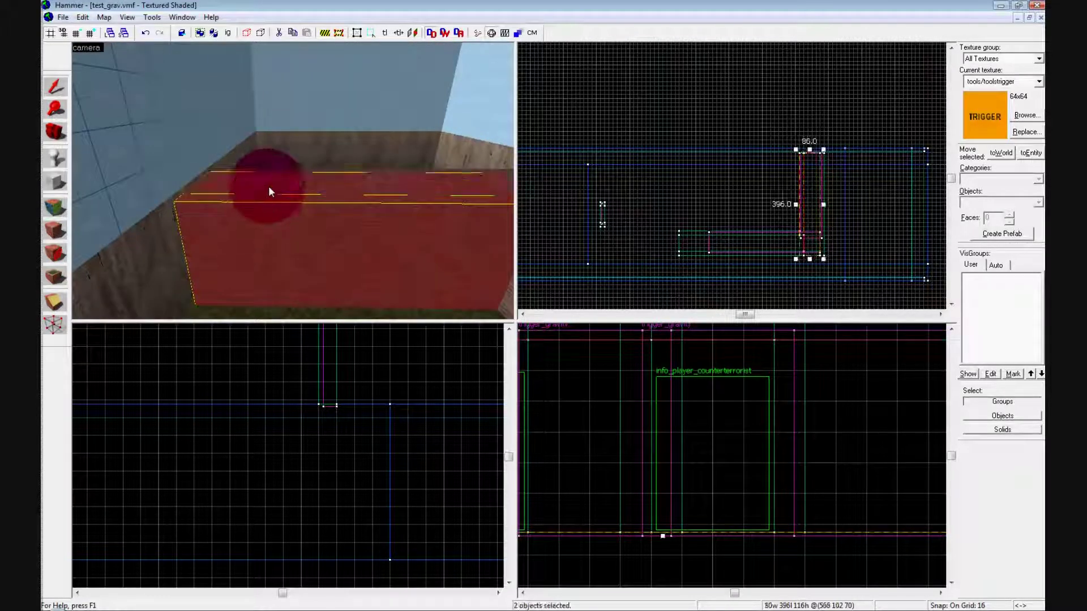
pyautogui.click(268, 188)
pyautogui.keyDown('ctrl'); pyautogui.click(260, 225); pyautogui.keyUp('ctrl')
pyautogui.press('Right')
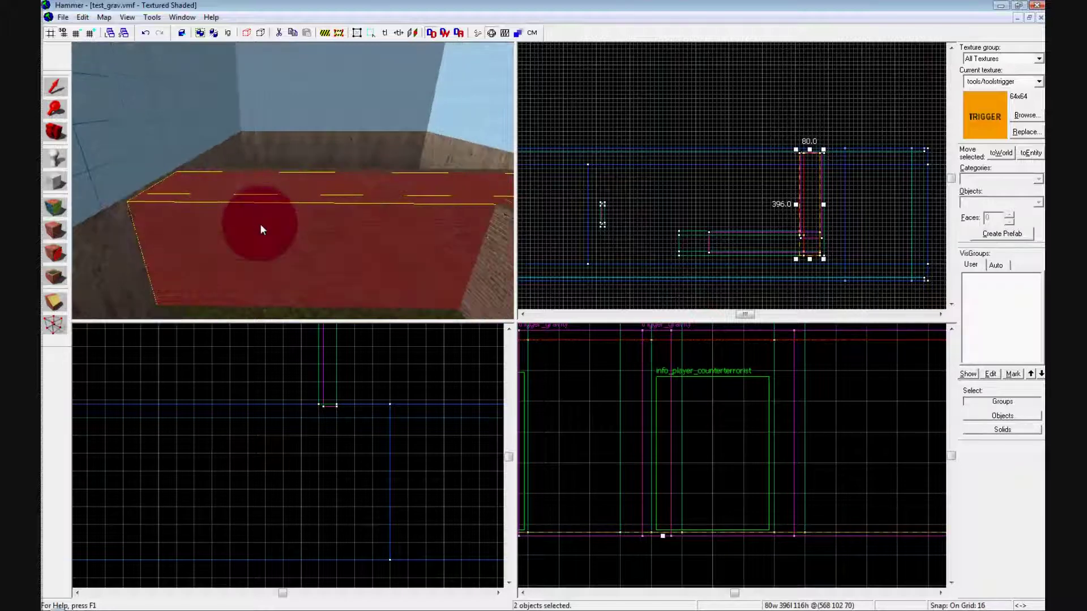
pyautogui.press('z')
pyautogui.keyDown('ctrl'); pyautogui.click(255, 227); pyautogui.keyUp('ctrl')
pyautogui.press('z')
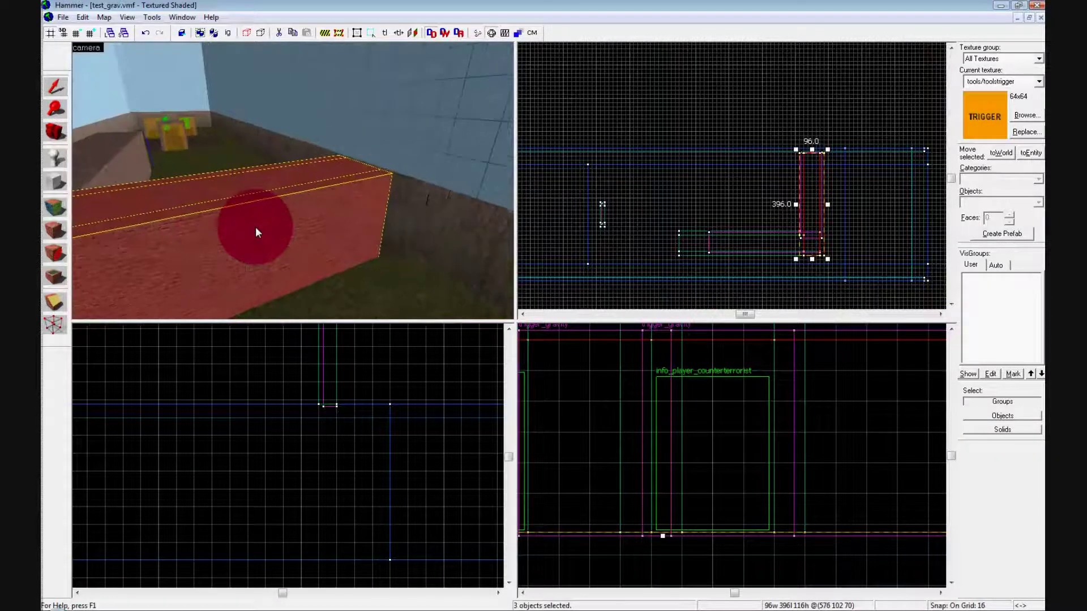
pyautogui.press('a')
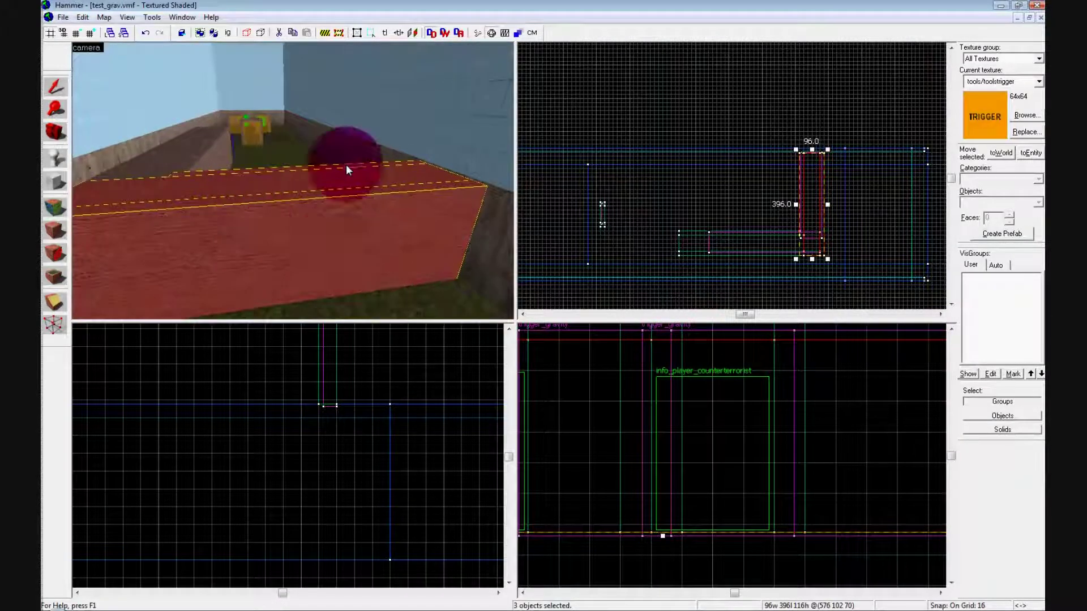
pyautogui.click(57, 303)
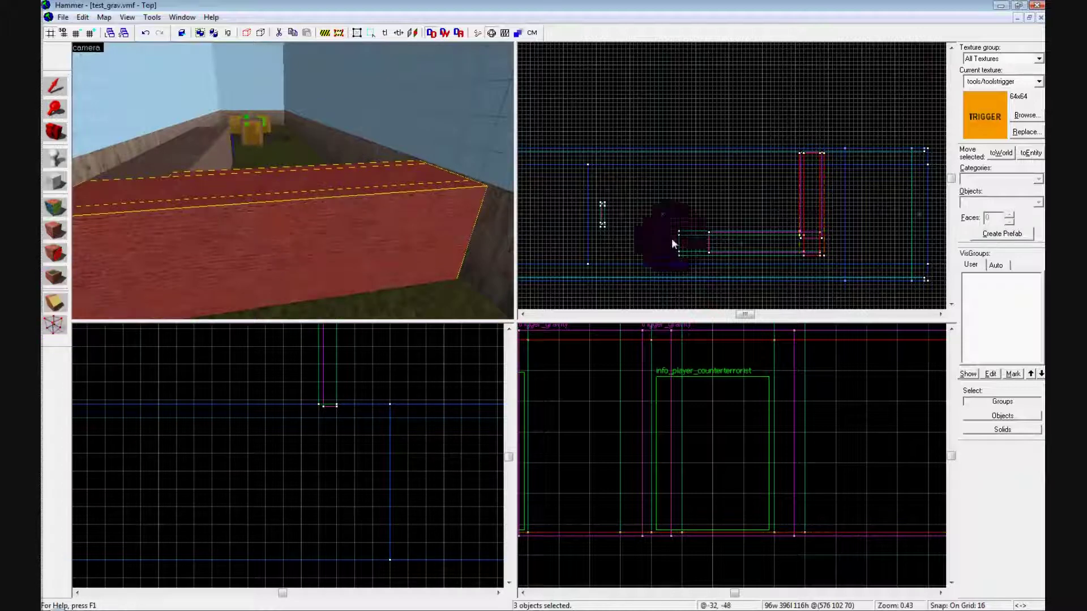
pyautogui.scroll(2, 811, 212)
pyautogui.scroll(1, 810, 216)
pyautogui.hotkey('shift', 'x')
pyautogui.moveTo(764, 173); pyautogui.dragTo(911, 175)
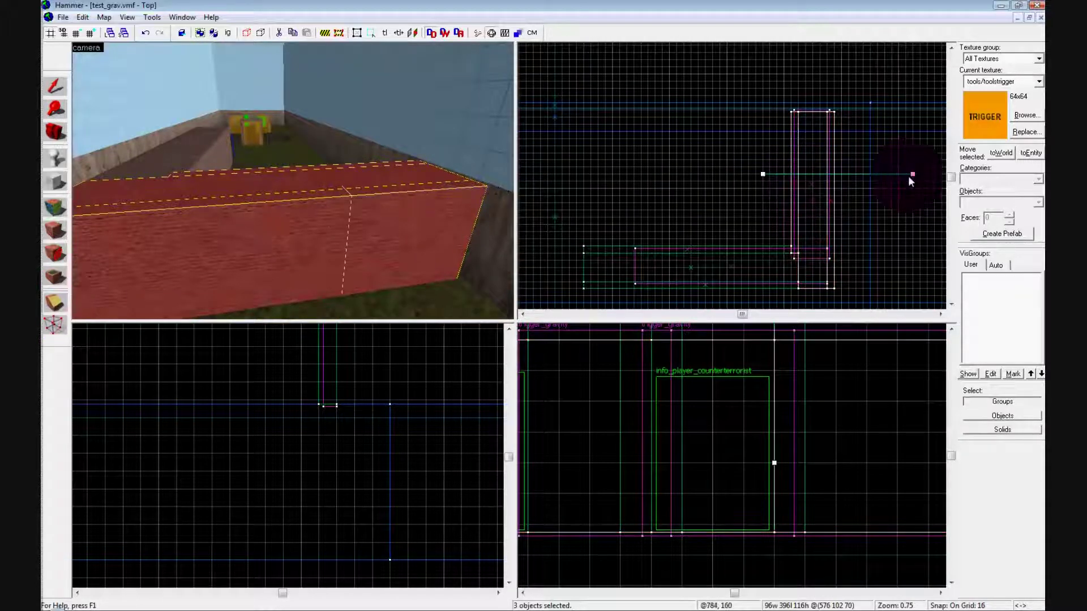
pyautogui.click(55, 303)
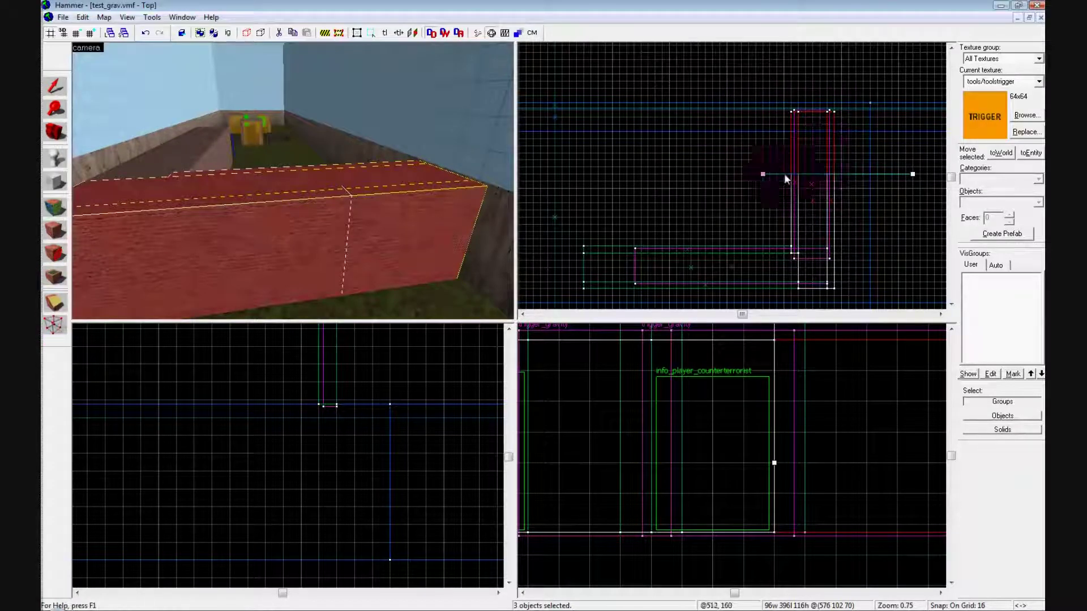
pyautogui.press('Return')
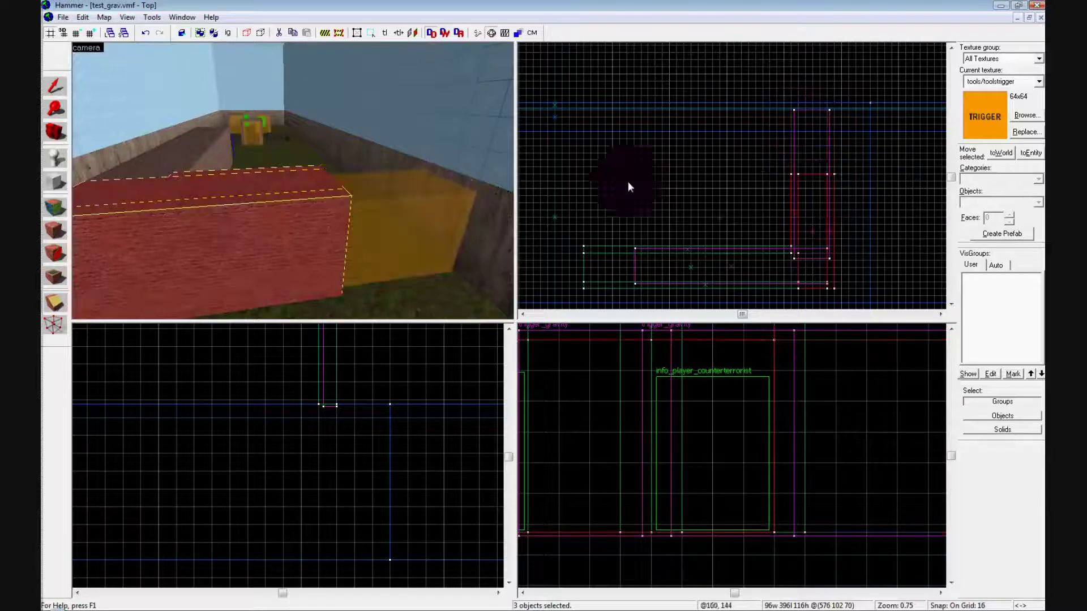
# Resize the rotated tunnel's push trigger to 272 units long, extending it into the corner and pulling its far end back to the shortened walls.
pyautogui.press('d')
pyautogui.press('Left')
pyautogui.click(55, 86)
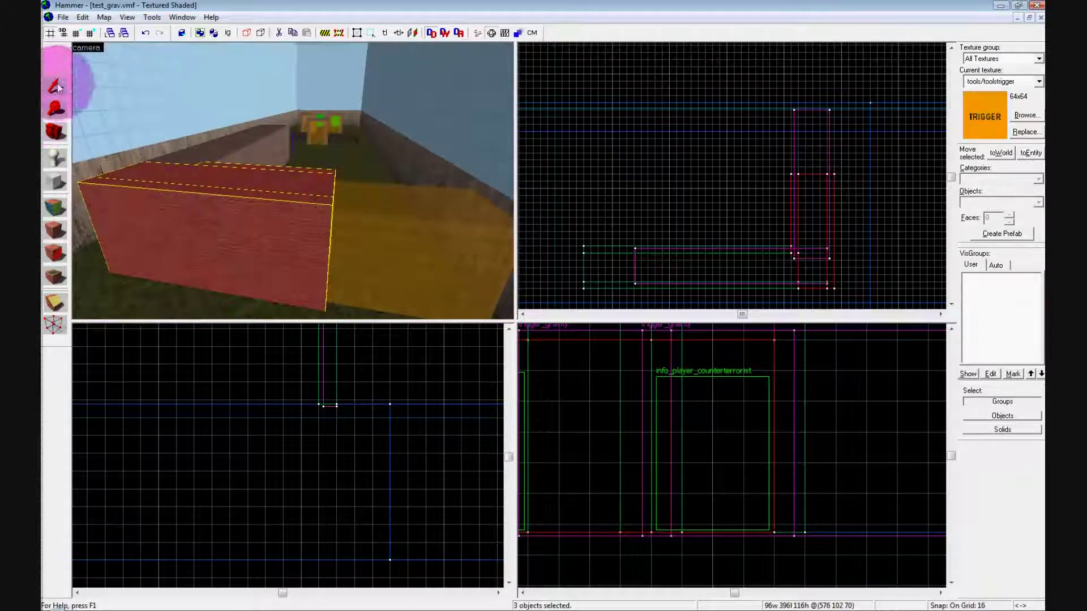
pyautogui.click(391, 195)
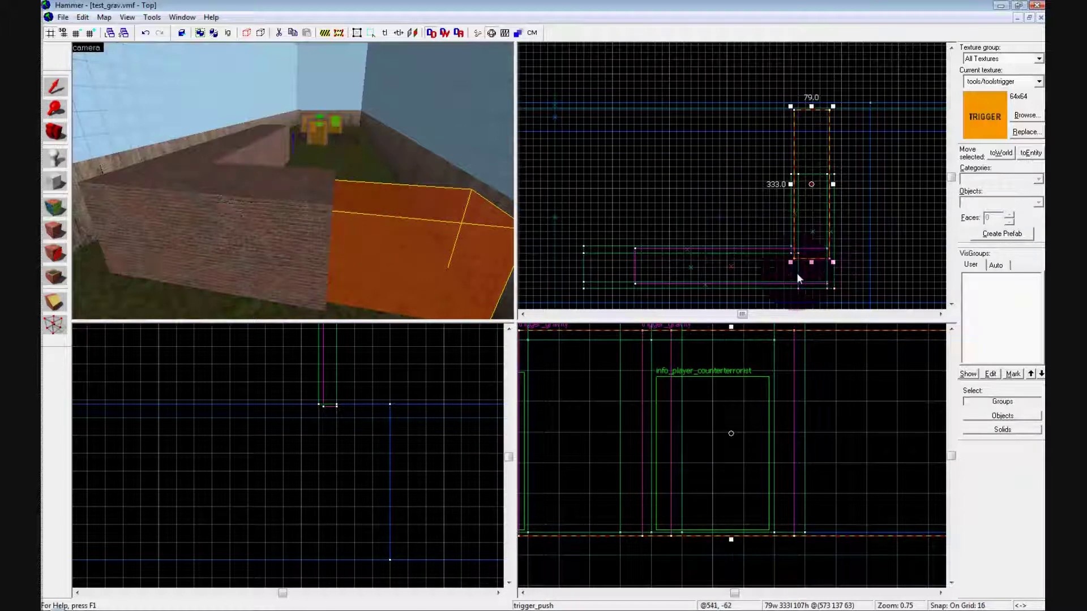
pyautogui.moveTo(811, 276); pyautogui.dragTo(810, 289)
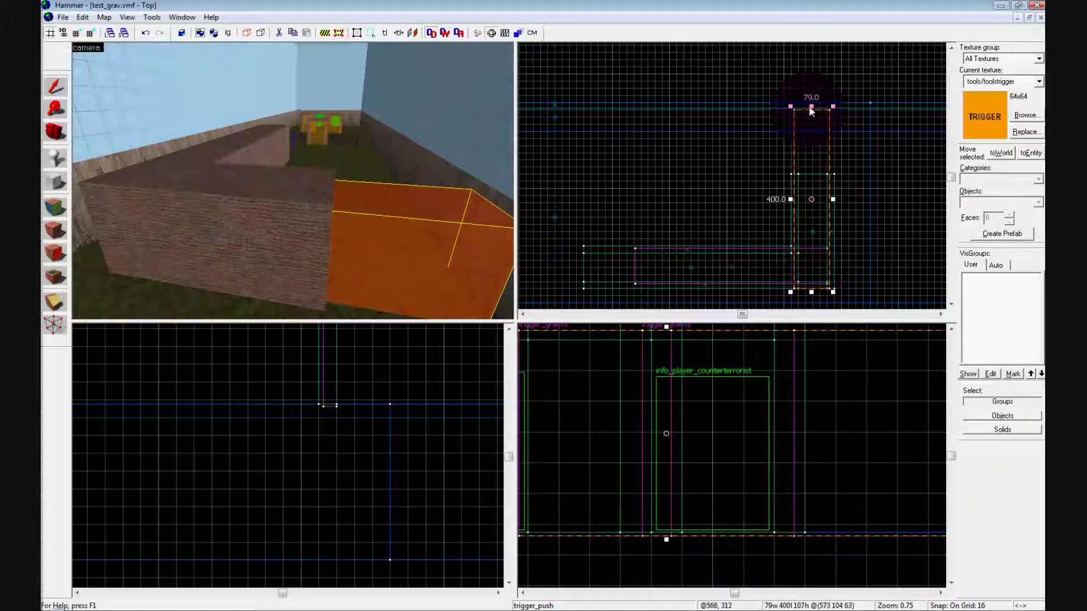
pyautogui.moveTo(811, 110); pyautogui.dragTo(811, 163)
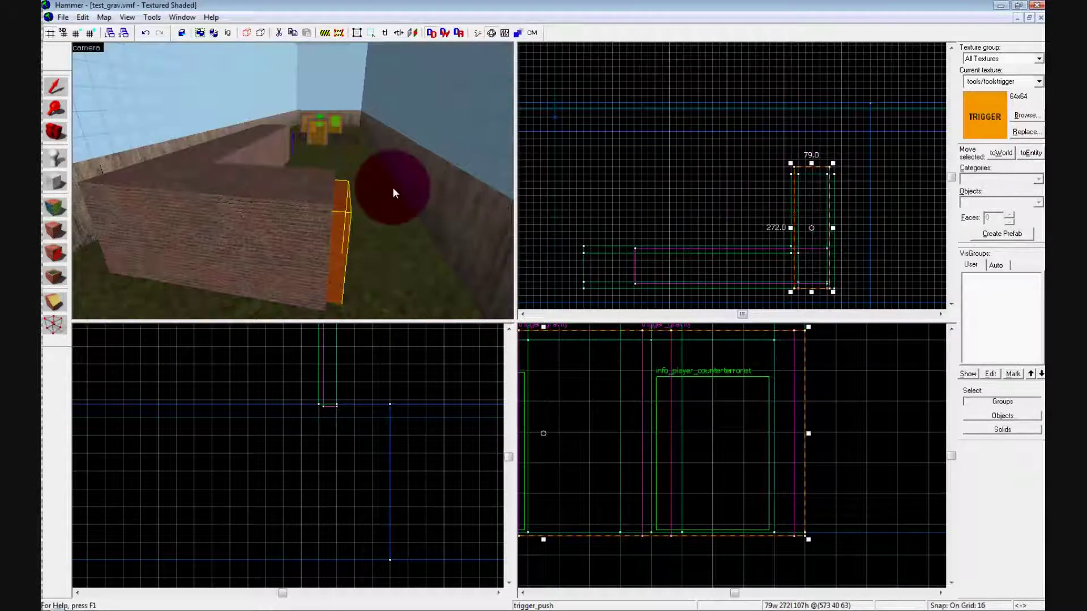
# Copy the brick doorway with its gravity trigger to the opposite end of the map, placing two copies side by side.
pyautogui.press('d')
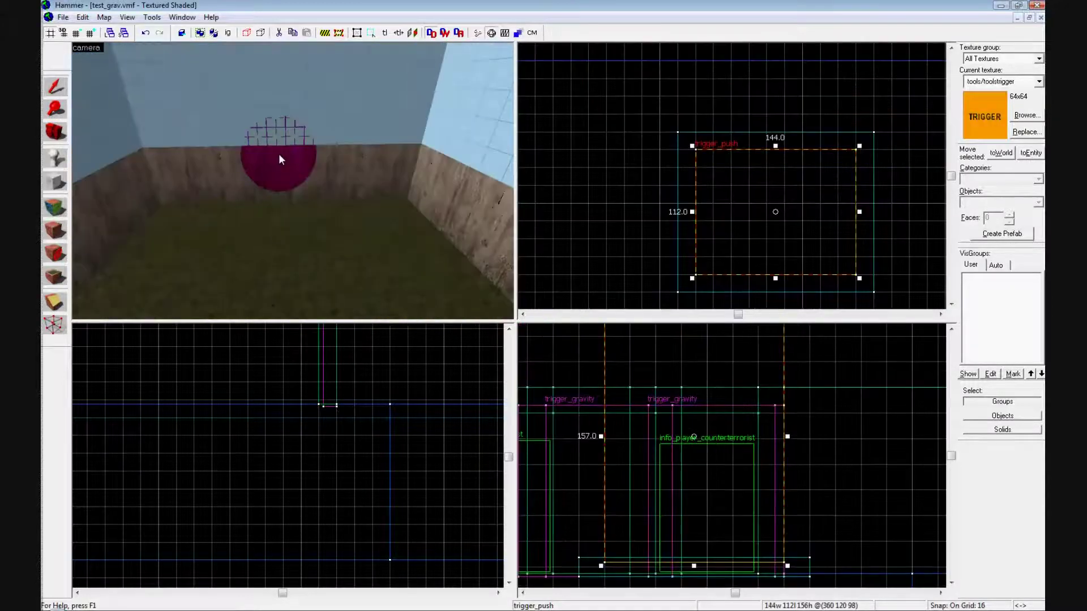
pyautogui.press('Up')
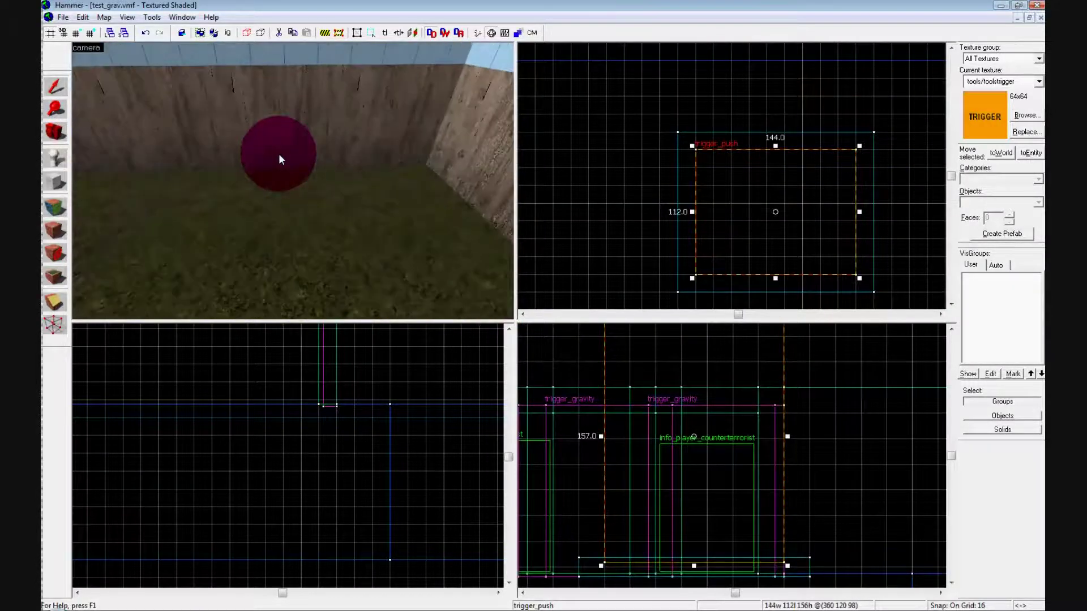
pyautogui.press('s')
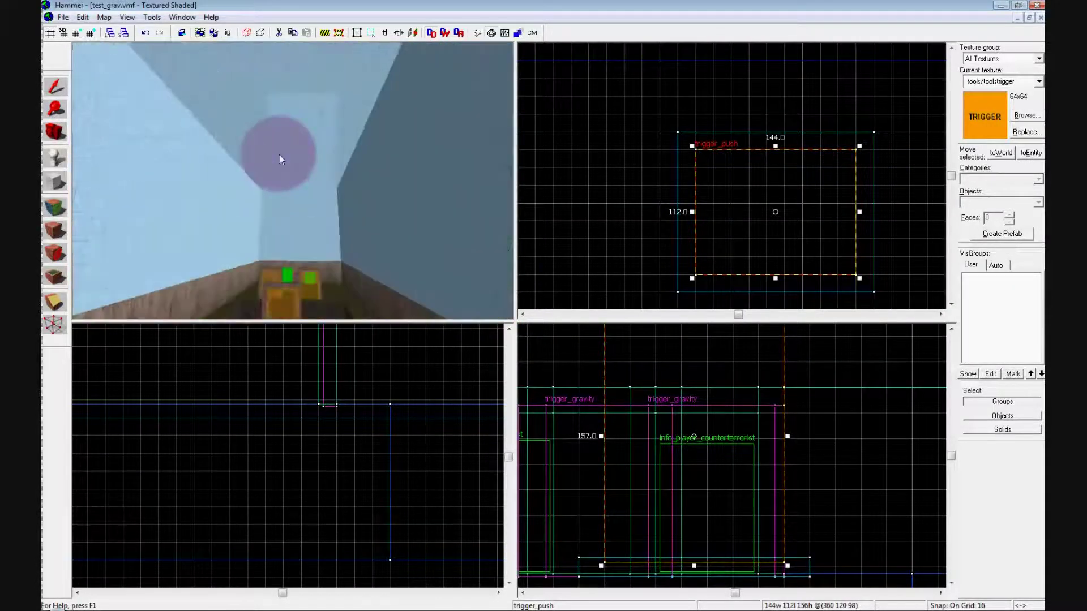
pyautogui.press('w')
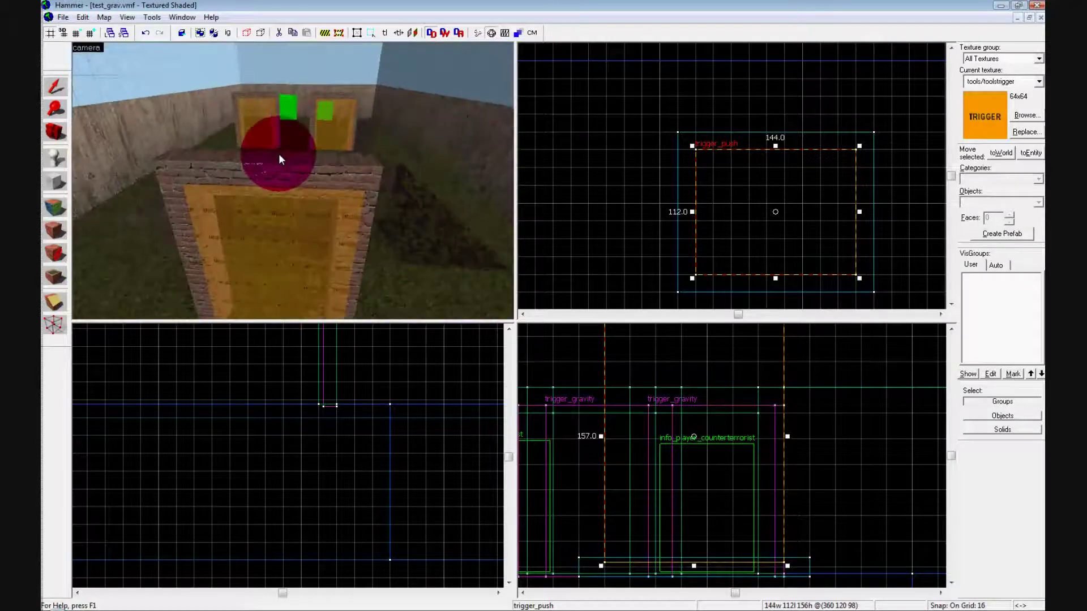
pyautogui.click(240, 171)
pyautogui.keyDown('ctrl'); pyautogui.click(178, 205); pyautogui.keyUp('ctrl')
pyautogui.keyDown('ctrl'); pyautogui.click(277, 265); pyautogui.keyUp('ctrl')
pyautogui.keyDown('ctrl'); pyautogui.click(372, 181); pyautogui.keyUp('ctrl')
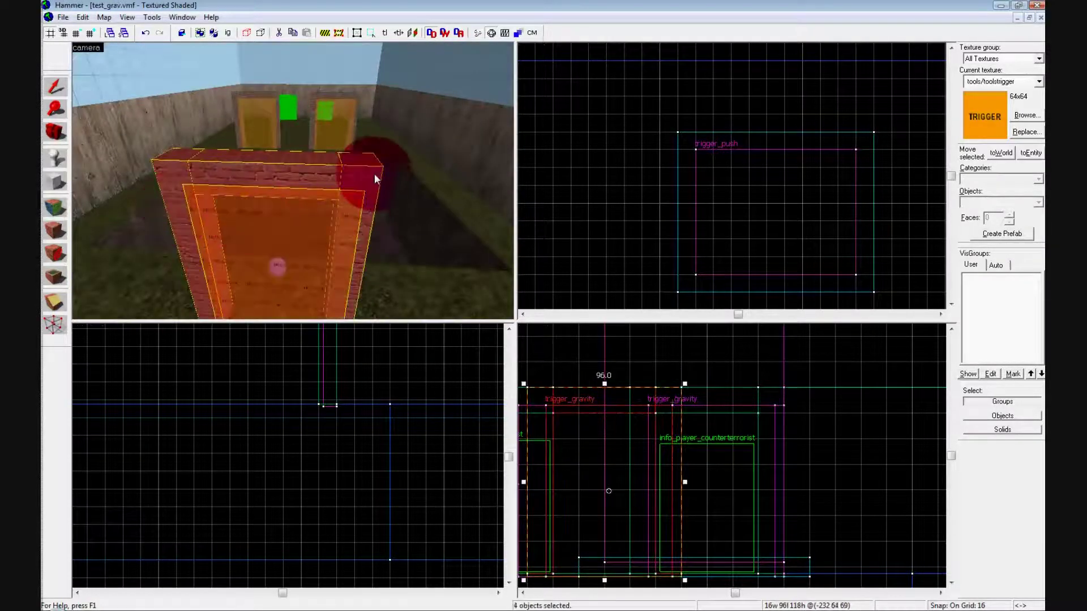
pyautogui.scroll(-3, 753, 190)
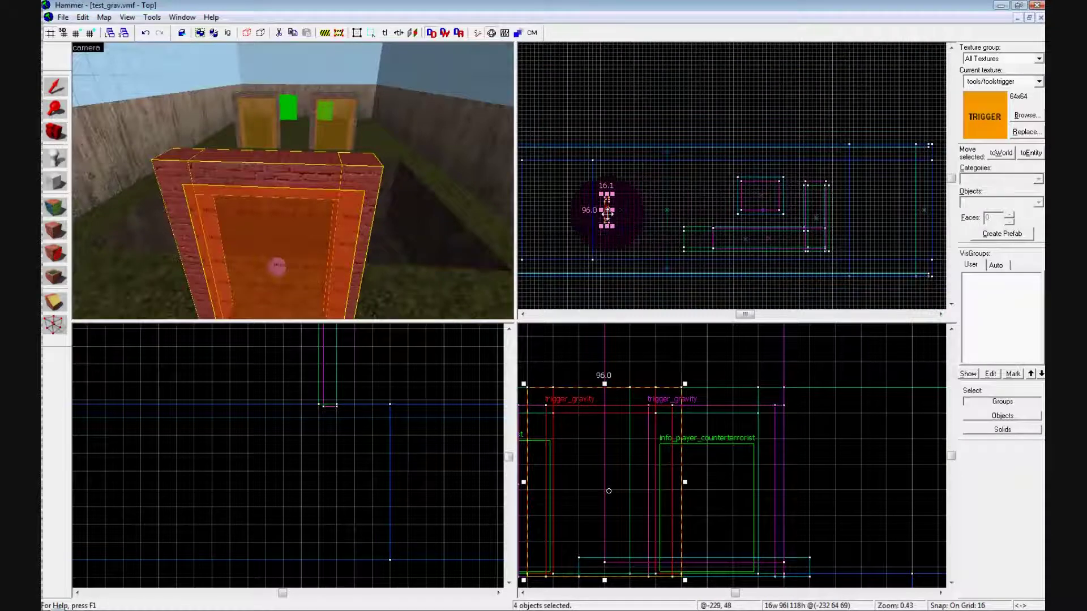
pyautogui.moveTo(606, 214)
pyautogui.mouseDown()
pyautogui.moveTo(878, 206)
pyautogui.moveTo(881, 187)
pyautogui.moveTo(881, 228)
pyautogui.mouseUp()
# Change the class of the trigger in the newest doorway copy to trigger_hurt and apply it.
pyautogui.press('z')
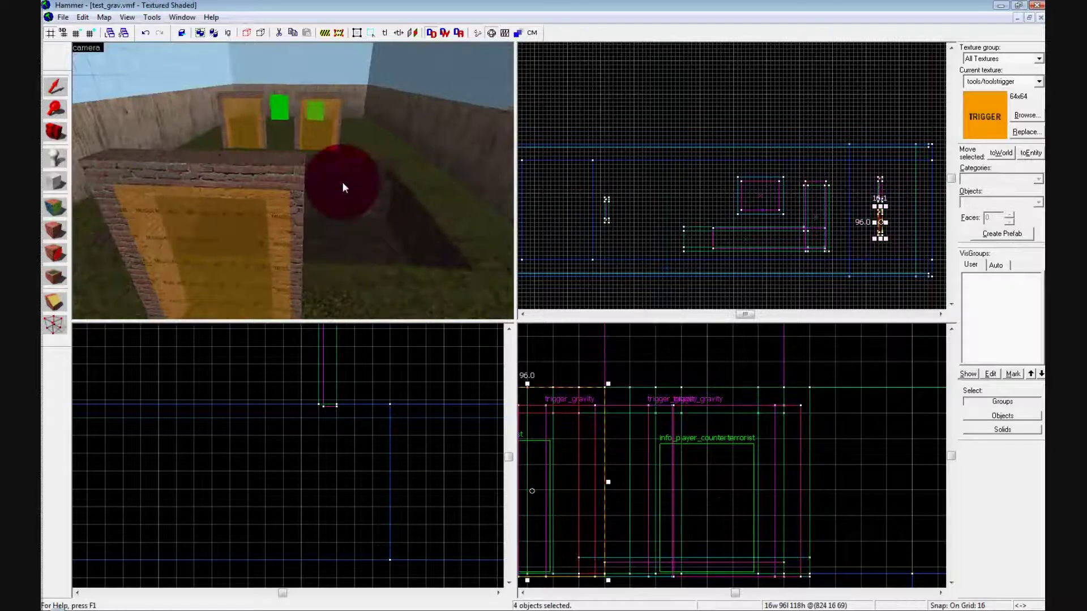
pyautogui.press('w')
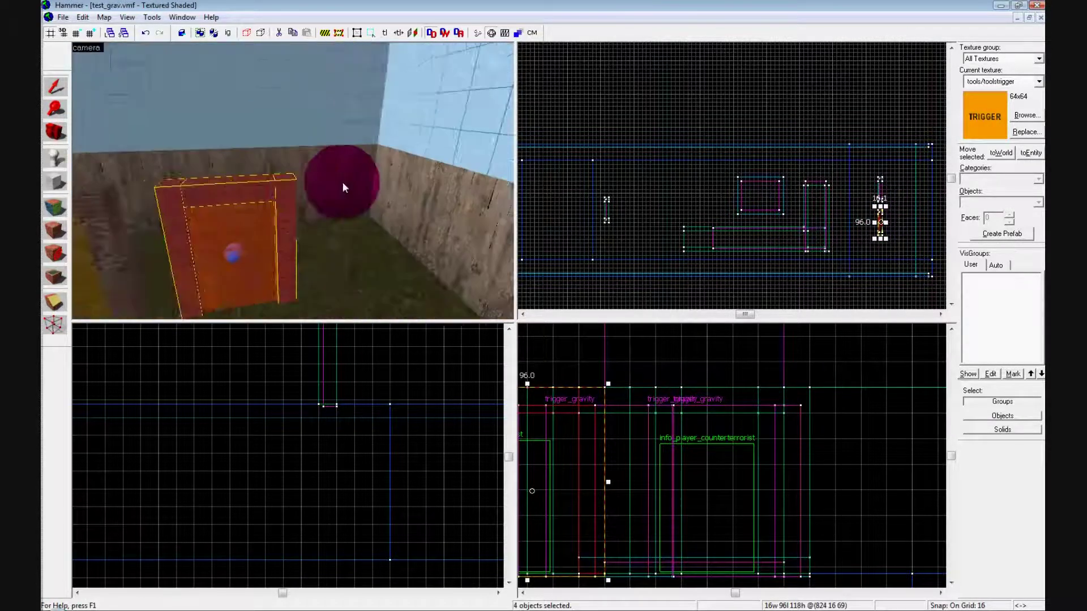
pyautogui.press('w')
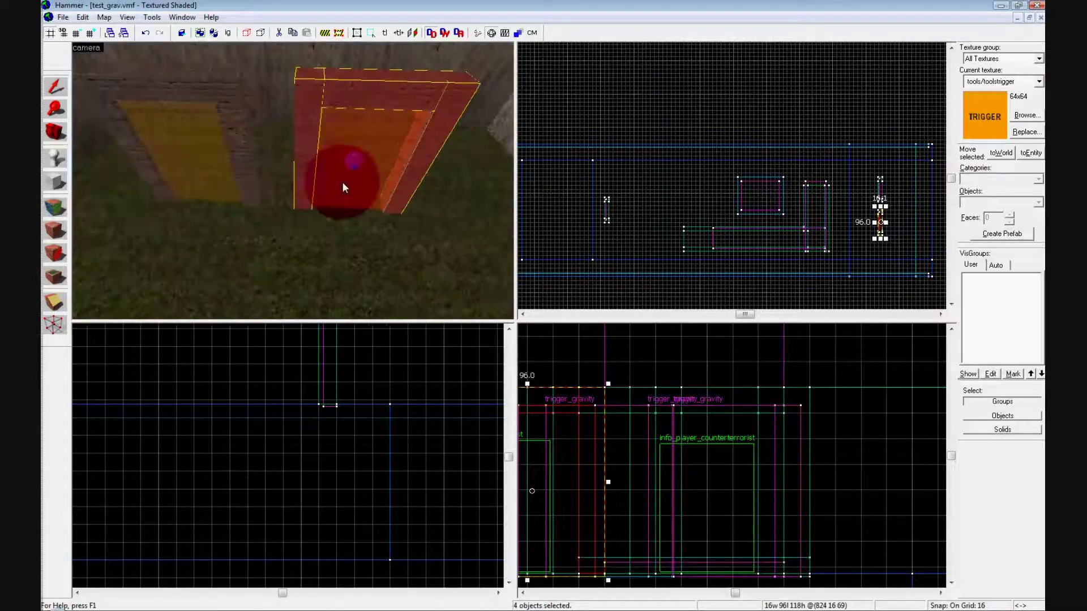
pyautogui.press('z')
pyautogui.click(349, 174)
pyautogui.press('w')
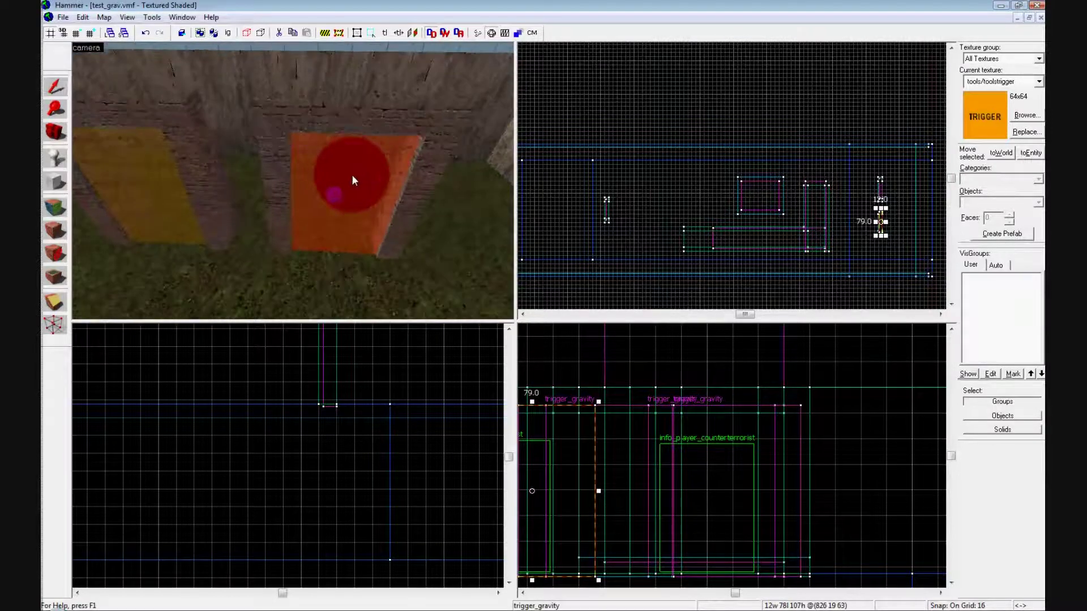
pyautogui.doubleClick(348, 176)
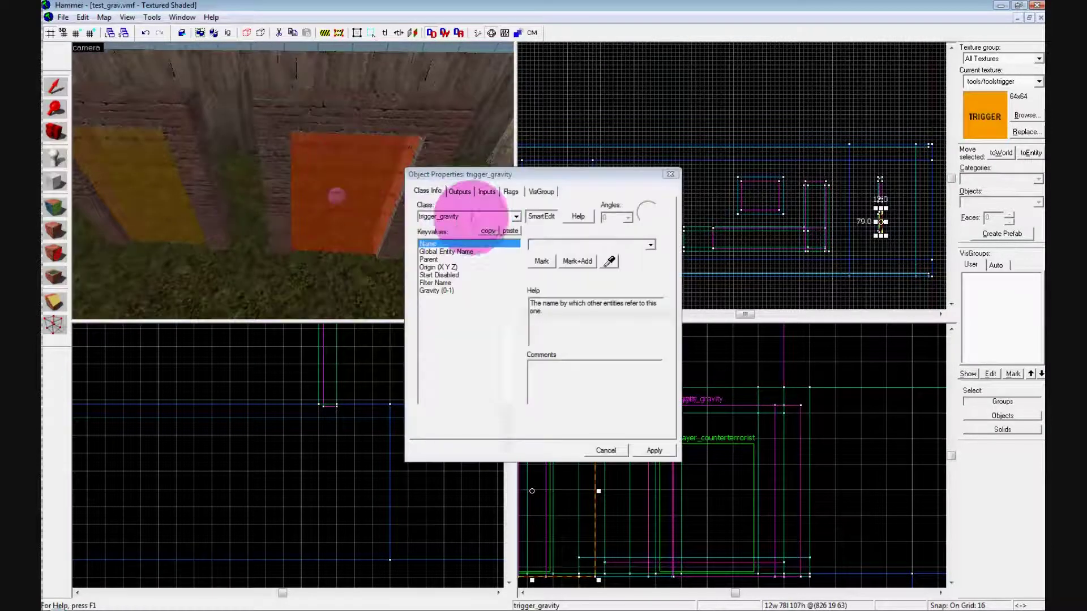
pyautogui.click(516, 216)
pyautogui.moveTo(516, 272); pyautogui.dragTo(518, 276)
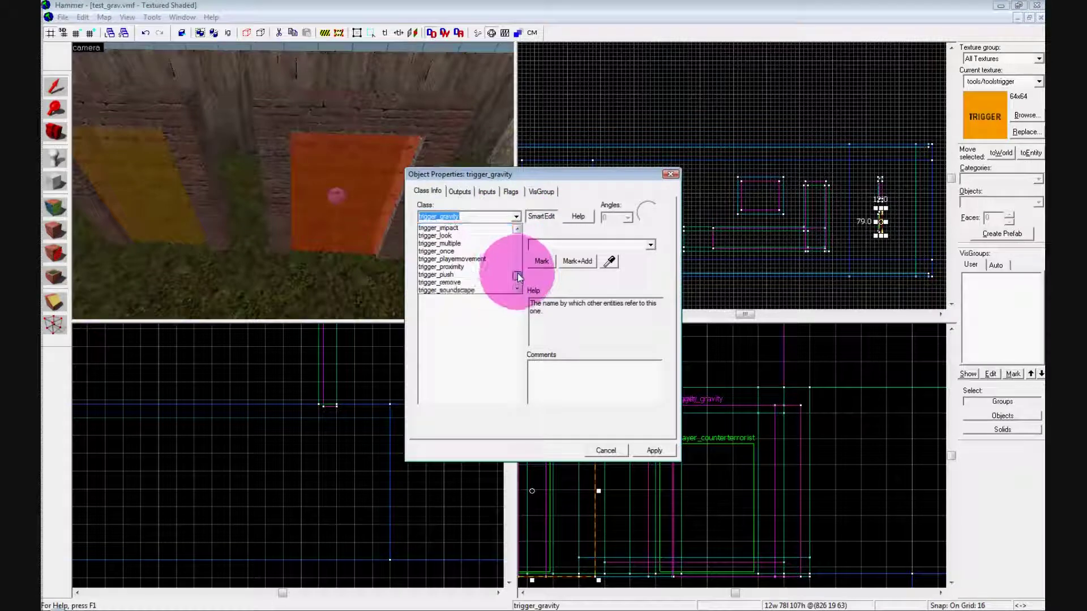
pyautogui.click(517, 229)
pyautogui.click(516, 228)
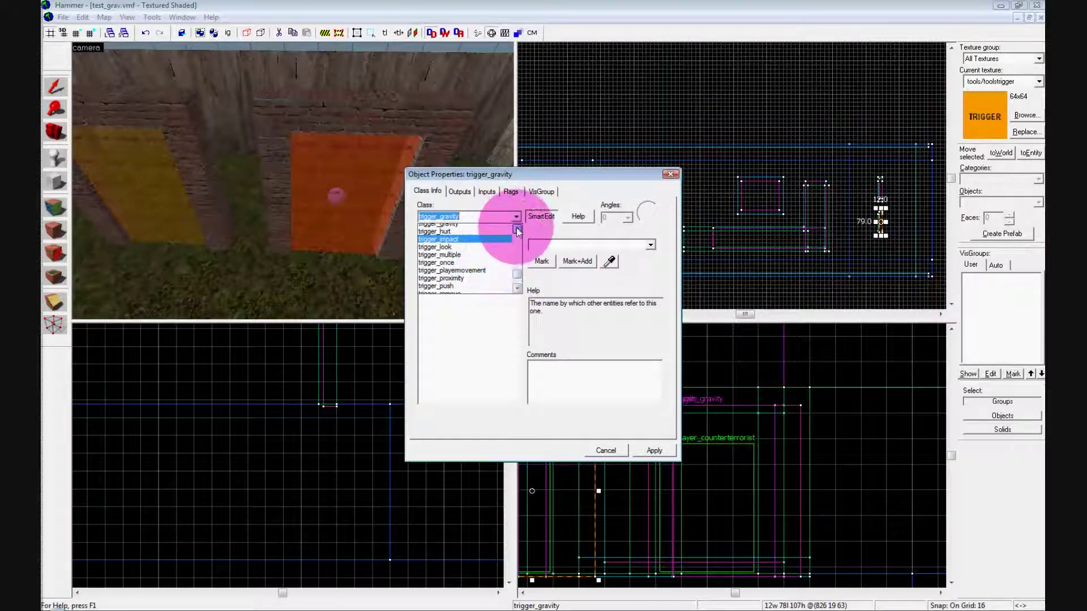
pyautogui.click(516, 228)
pyautogui.click(482, 243)
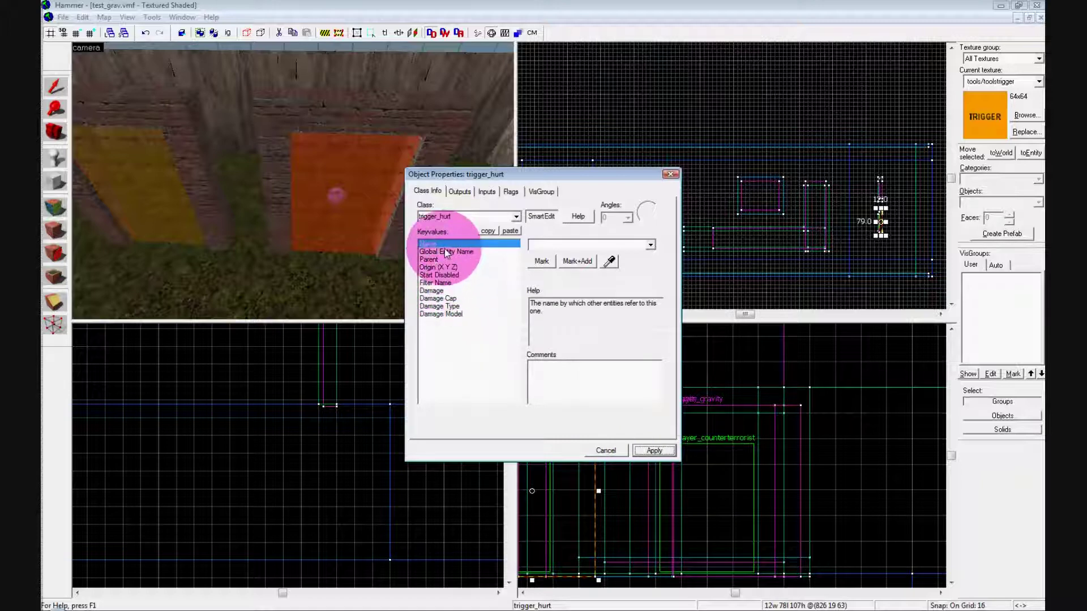
pyautogui.click(362, 287)
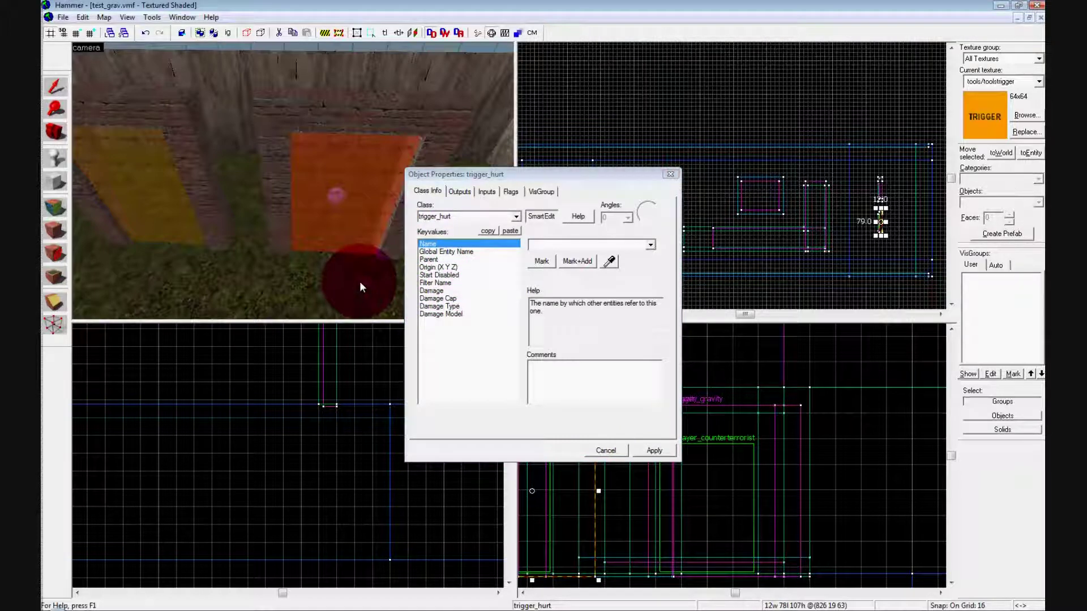
pyautogui.press('Up')
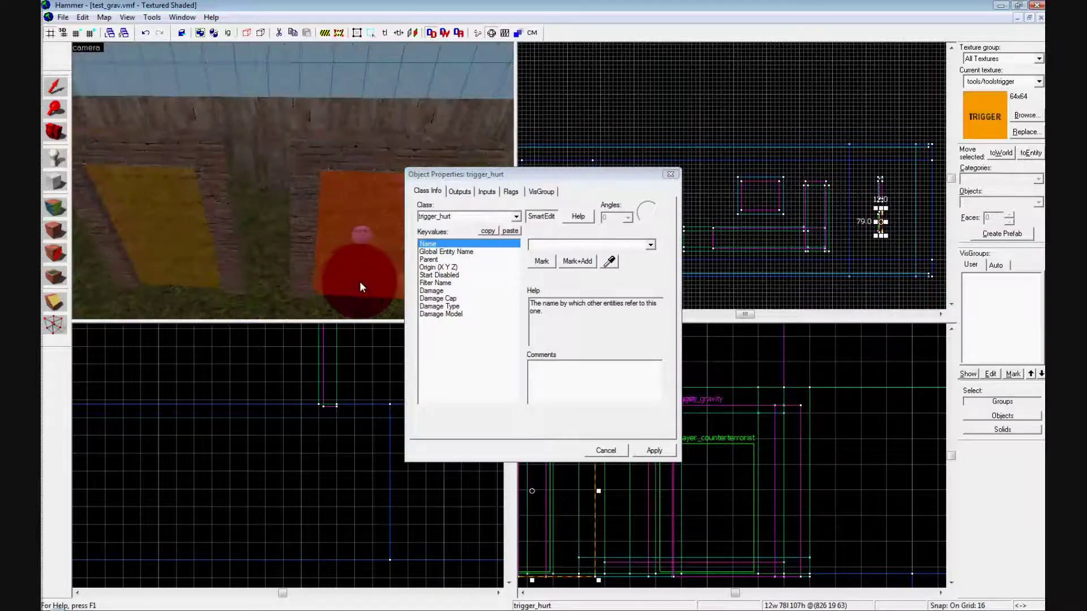
pyautogui.press('d')
pyautogui.press('w')
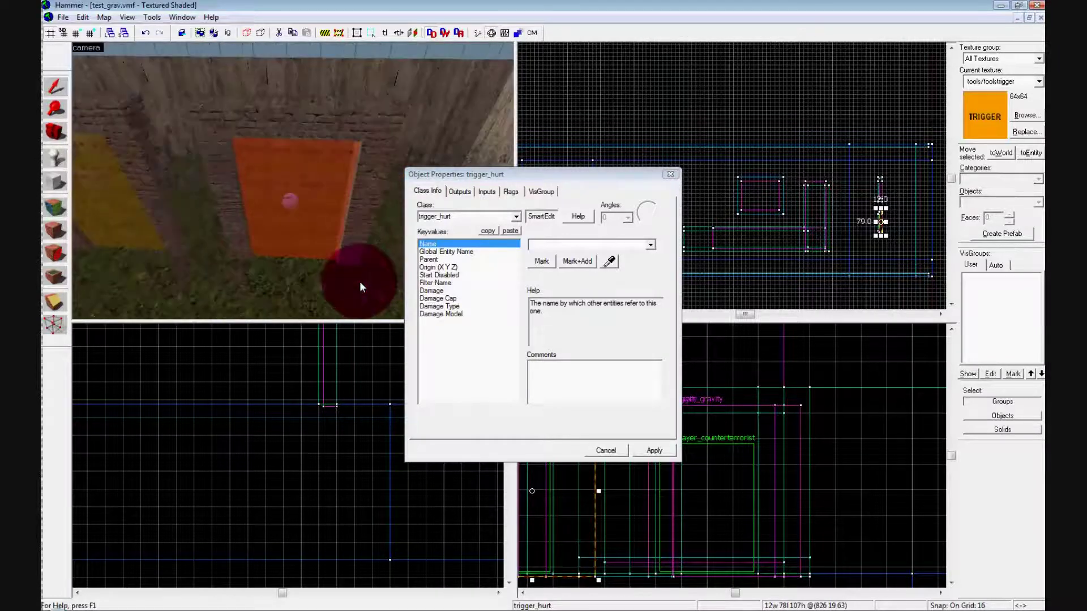
pyautogui.press('Left')
pyautogui.press('d')
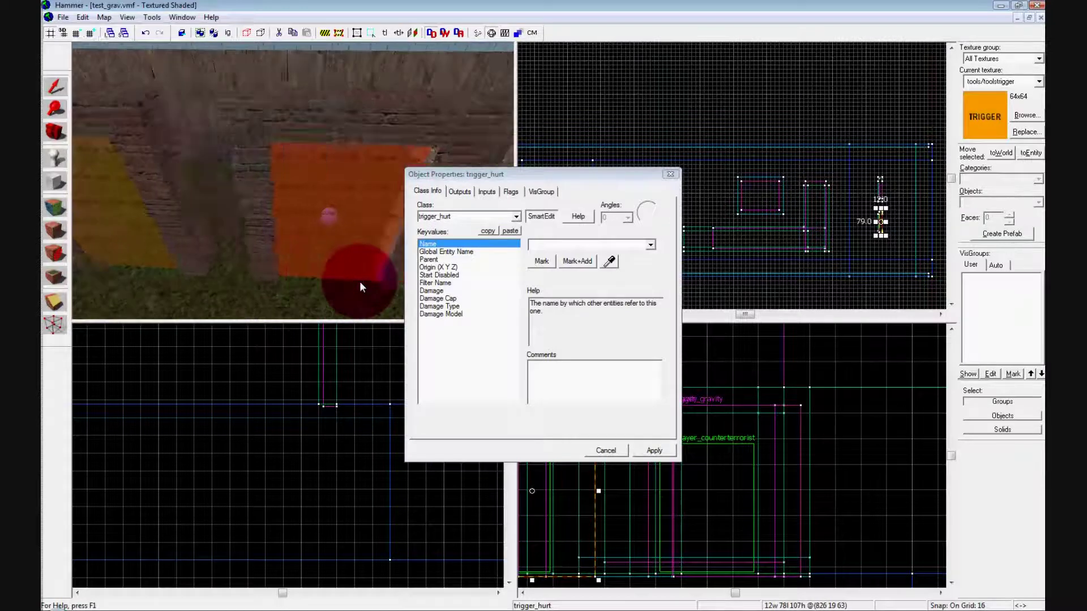
pyautogui.press('w')
pyautogui.press('a')
pyautogui.press('s')
pyautogui.press('Right')
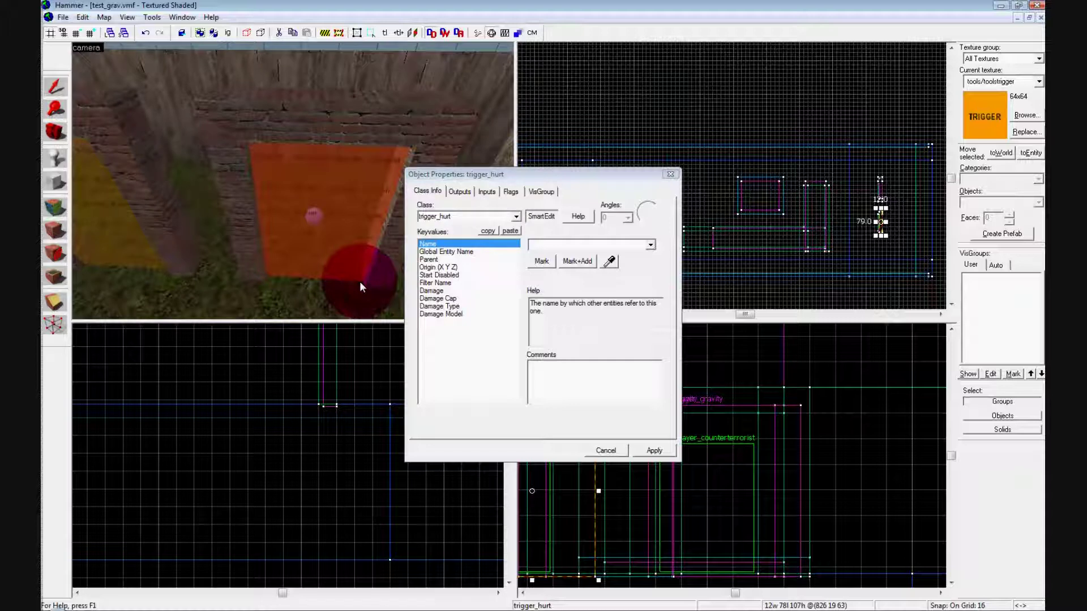
pyautogui.press('s')
# Copy the trigger_hurt doorway, frame and trigger together, placing the copy 80 units over on both horizontal axes.
pyautogui.click(361, 207)
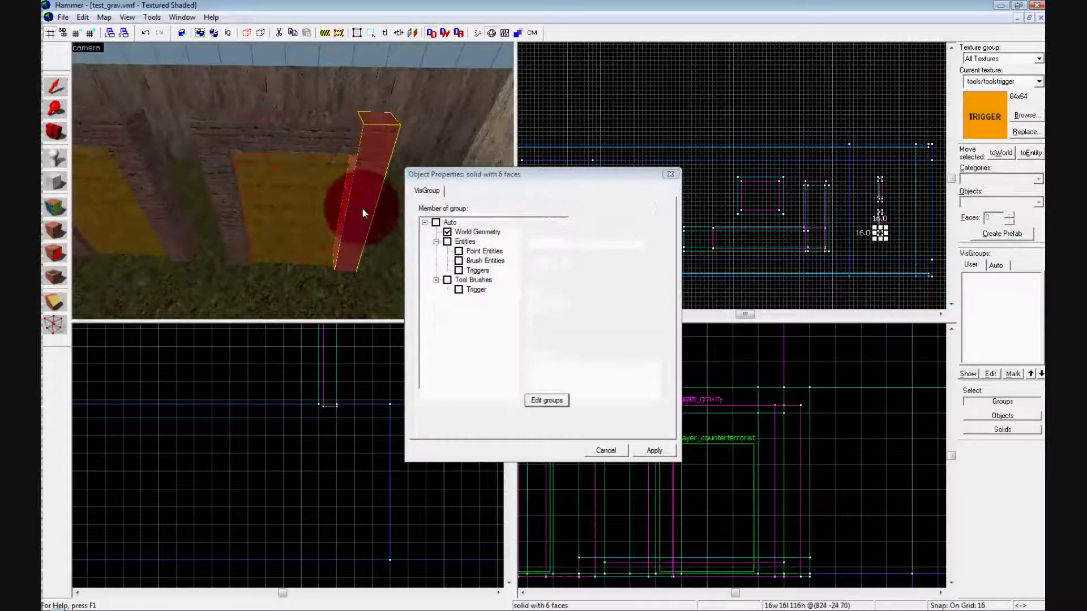
pyautogui.keyDown('ctrl'); pyautogui.click(295, 132); pyautogui.keyUp('ctrl')
pyautogui.keyDown('ctrl'); pyautogui.click(226, 149); pyautogui.keyUp('ctrl')
pyautogui.keyDown('ctrl'); pyautogui.click(225, 148); pyautogui.keyUp('ctrl')
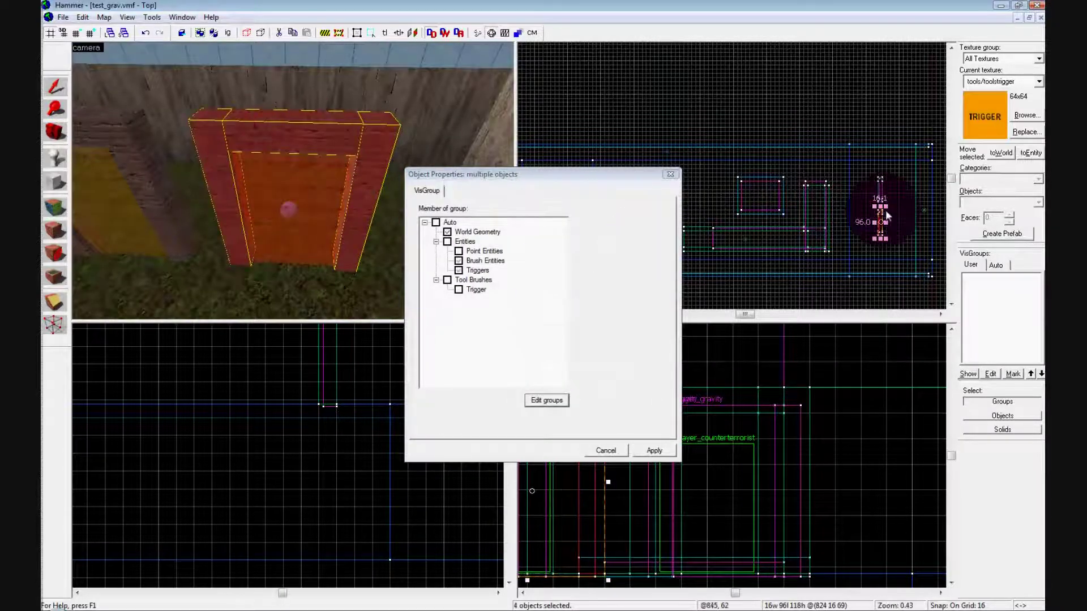
pyautogui.scroll(4, 885, 215)
pyautogui.moveTo(880, 230)
pyautogui.mouseDown()
pyautogui.moveTo(879, 267)
pyautogui.moveTo(844, 274)
pyautogui.moveTo(929, 257)
pyautogui.moveTo(921, 276)
pyautogui.mouseUp()
pyautogui.scroll(-5, 300, 250)
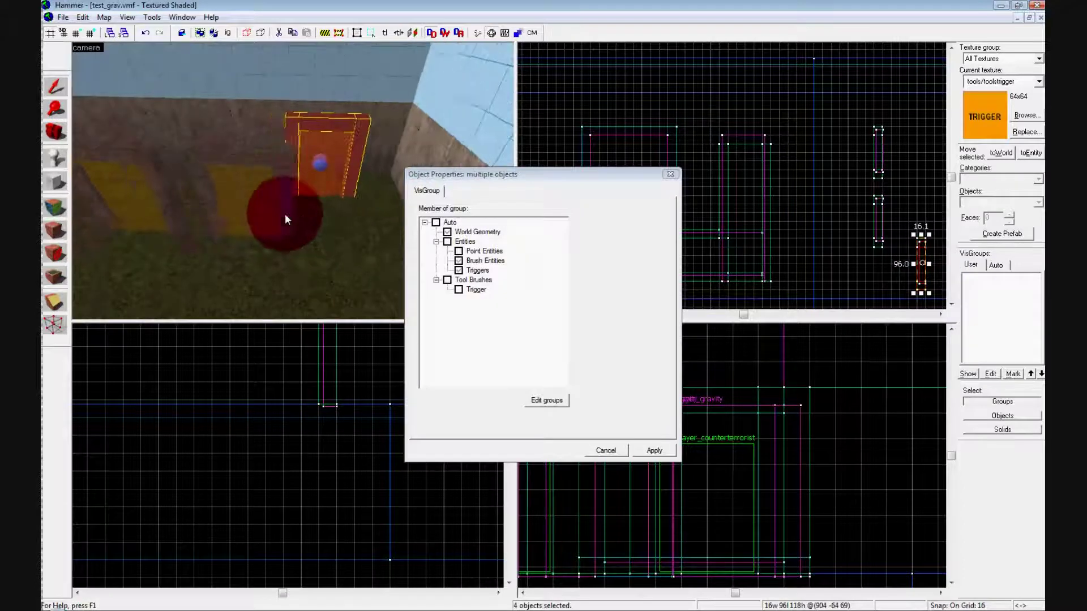
pyautogui.moveTo(310, 195); pyautogui.dragTo(327, 174, button='right')
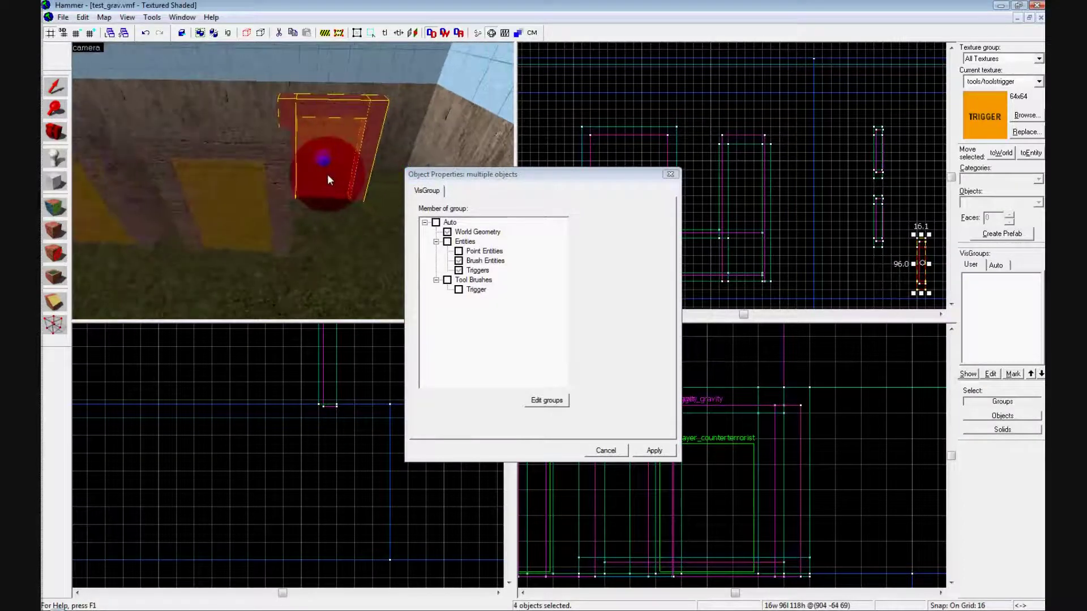
# Examine the Damage, Damage Cap and Damage Type keyvalues of the newest doorway copy's trigger_hurt.
pyautogui.click(327, 175)
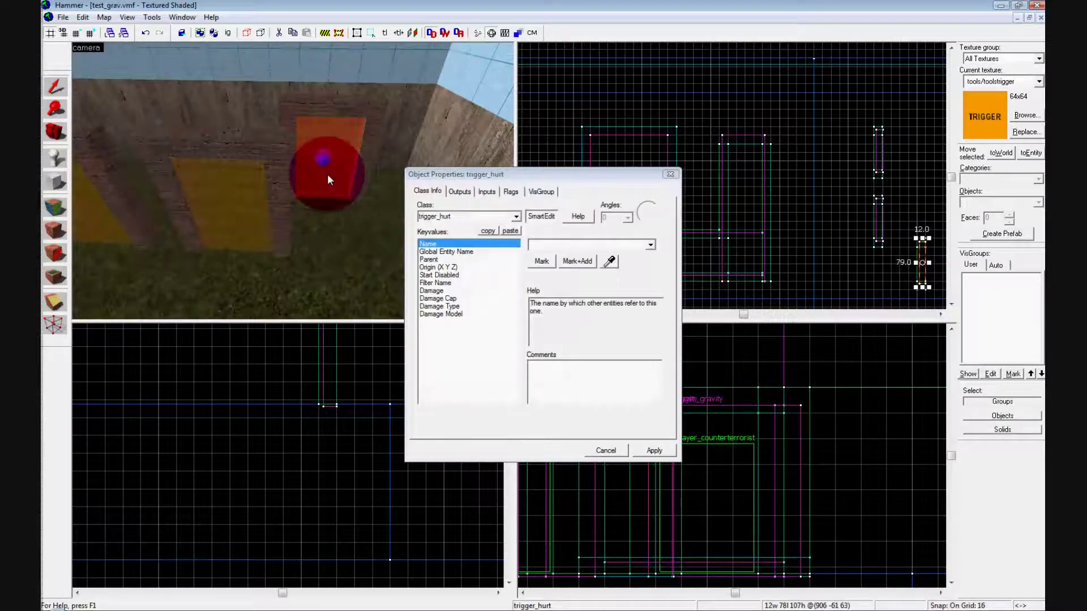
pyautogui.click(446, 299)
pyautogui.click(444, 290)
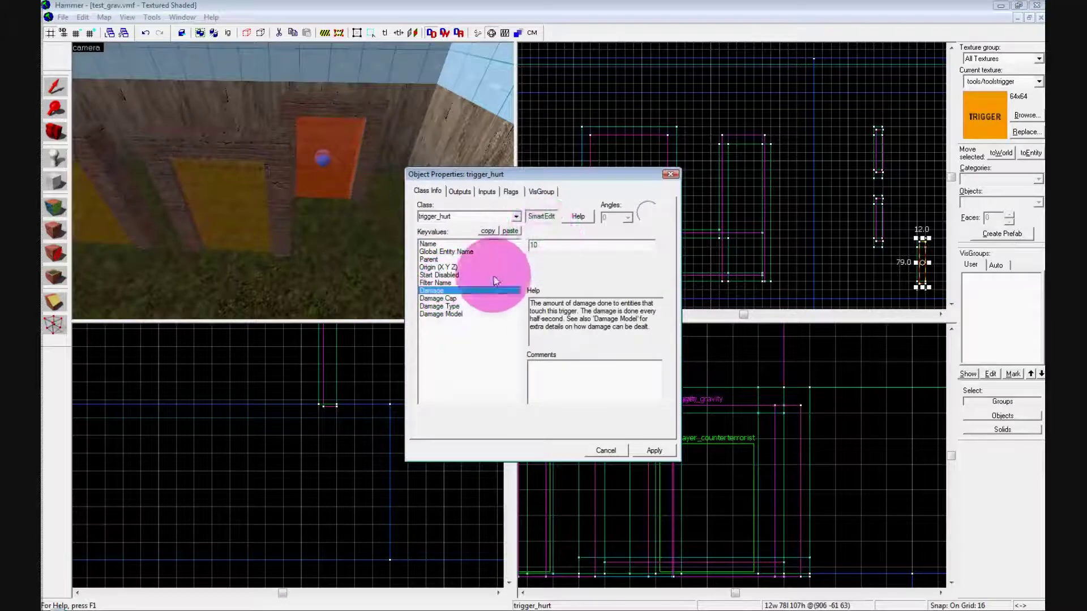
pyautogui.click(446, 299)
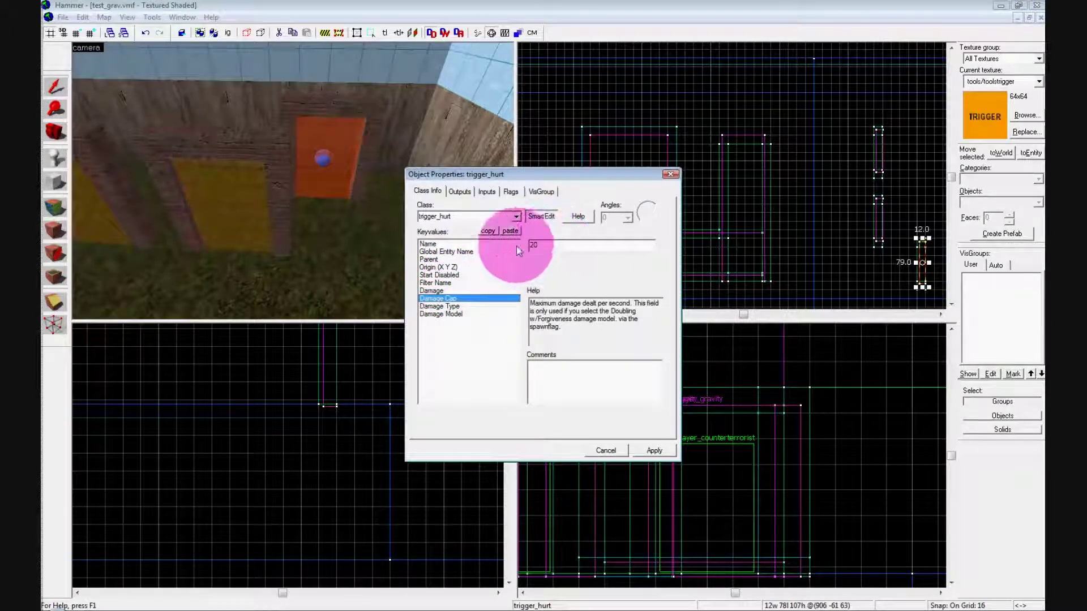
pyautogui.click(453, 307)
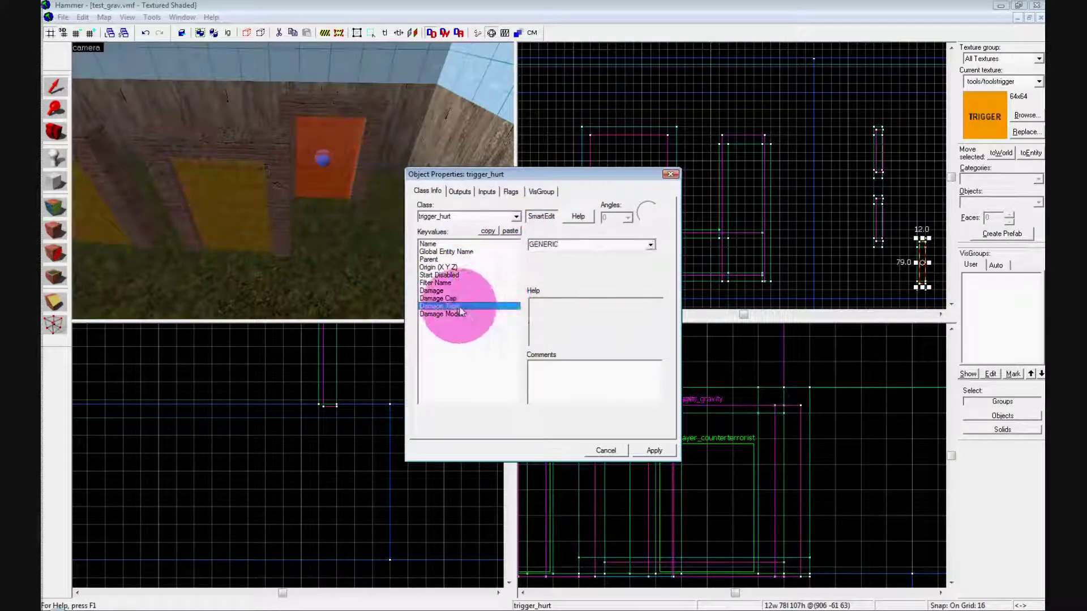
pyautogui.click(640, 246)
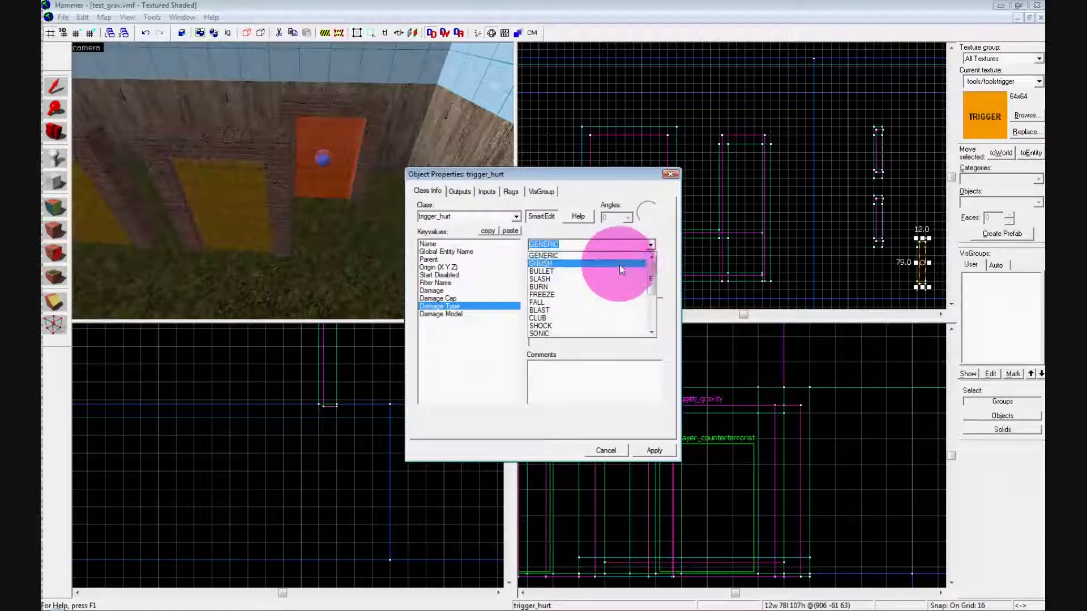
pyautogui.click(605, 280)
pyautogui.click(326, 223)
pyautogui.moveTo(326, 223)
pyautogui.mouseDown()
pyautogui.moveTo(307, 210)
pyautogui.moveTo(308, 176)
pyautogui.mouseUp()
pyautogui.click(435, 291)
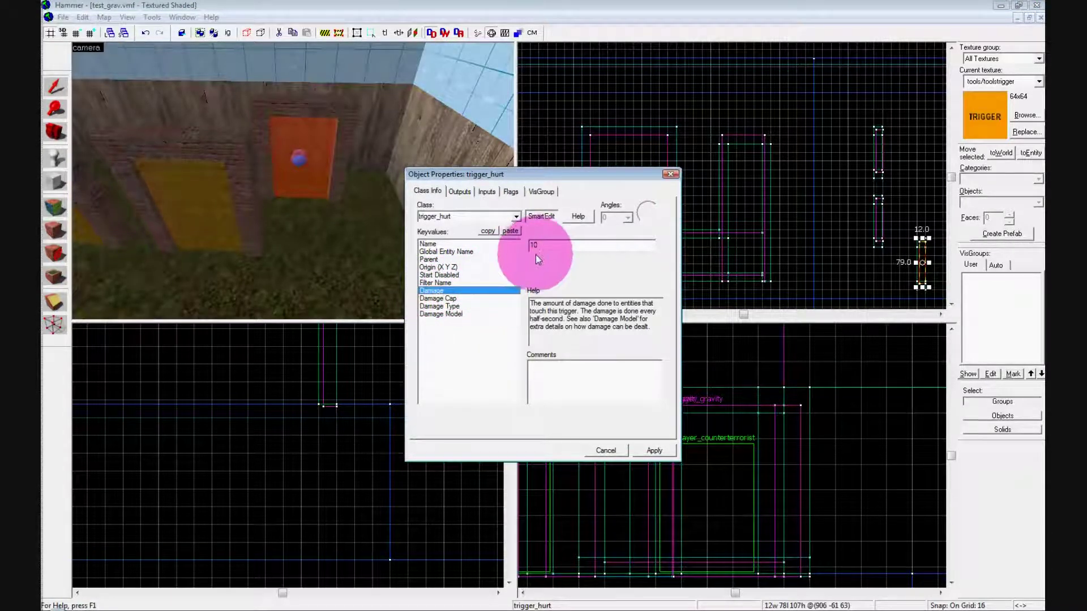
pyautogui.click(456, 299)
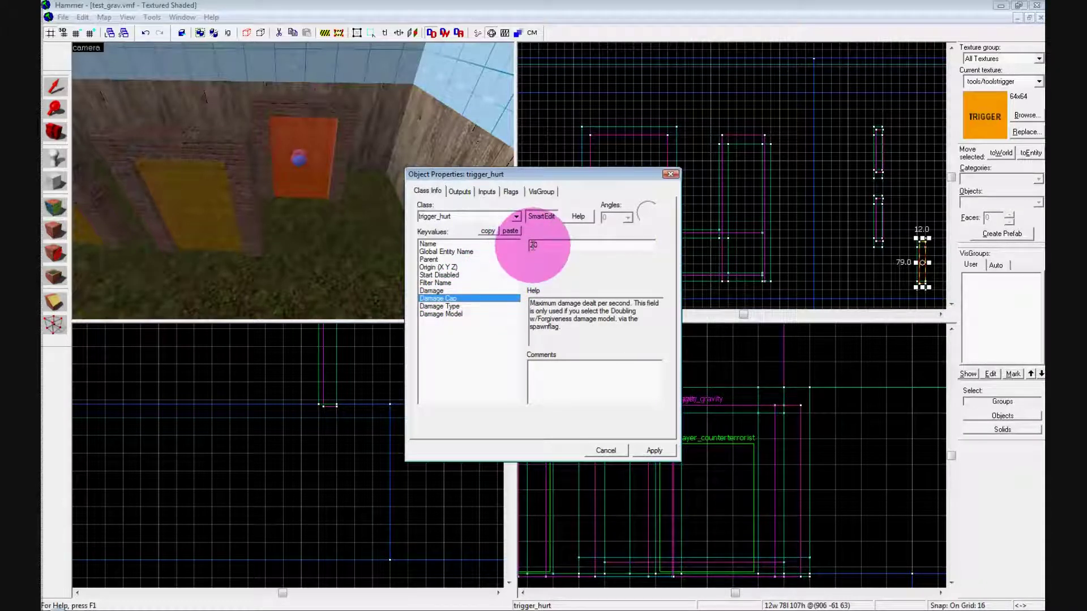
# Set Damage to 200 and Damage Cap to 400 on the trigger_hurt in the middle doorway.
pyautogui.click(348, 224)
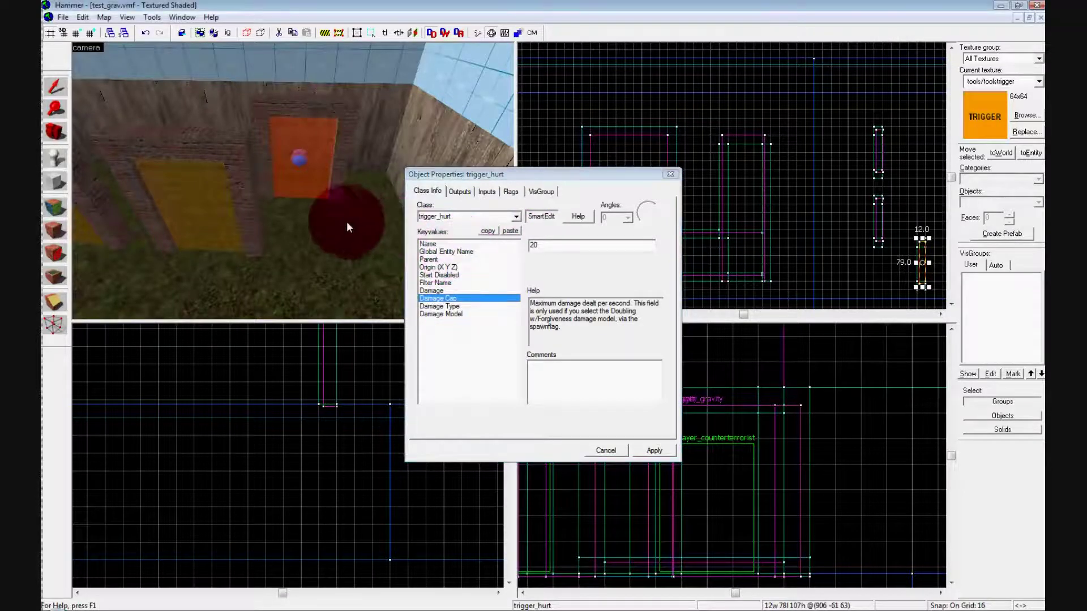
pyautogui.moveTo(347, 226)
pyautogui.mouseDown()
pyautogui.moveTo(220, 212)
pyautogui.moveTo(391, 243)
pyautogui.mouseUp()
pyautogui.click(448, 290)
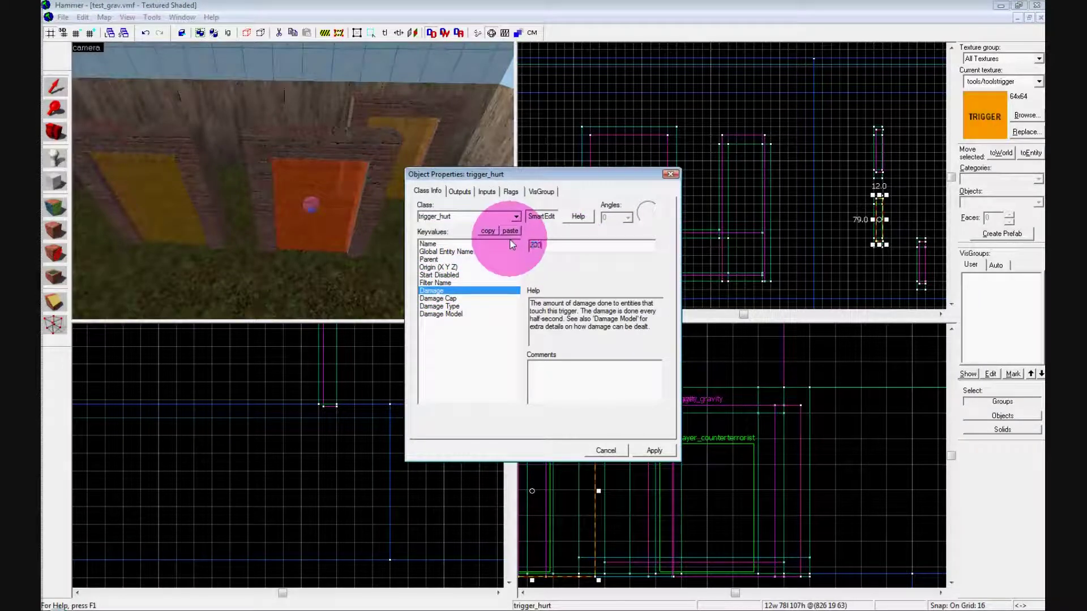
pyautogui.click(447, 298)
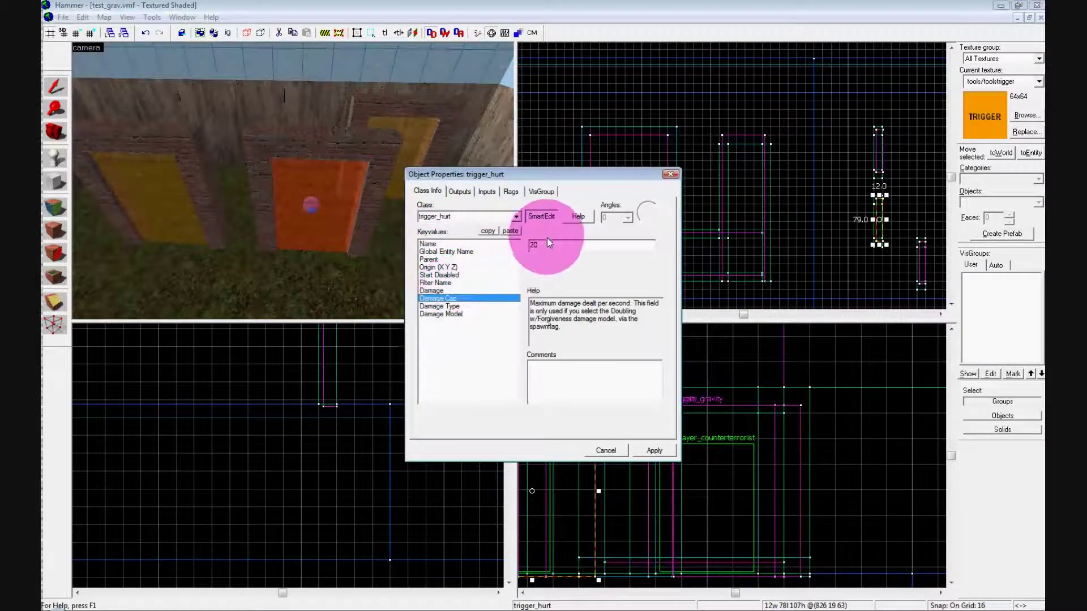
pyautogui.moveTo(546, 242); pyautogui.dragTo(502, 243)
pyautogui.write('400')
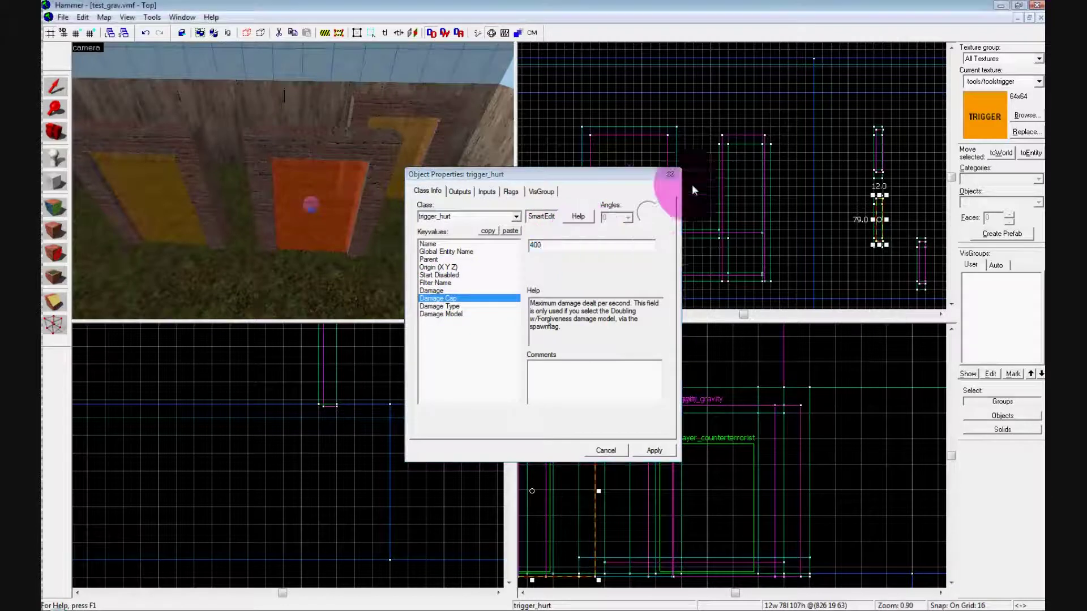
pyautogui.click(672, 429)
# Change the class of the neighbouring doorway's trigger_gravity to trigger_hurt and apply it.
pyautogui.moveTo(218, 186); pyautogui.dragTo(241, 187, button='right')
pyautogui.click(241, 188)
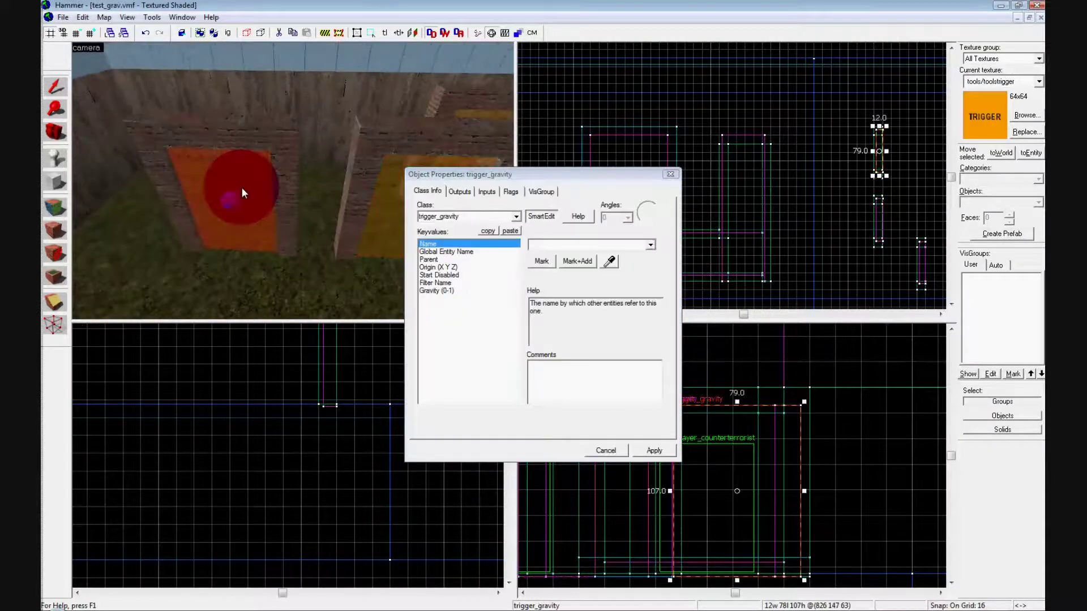
pyautogui.click(517, 217)
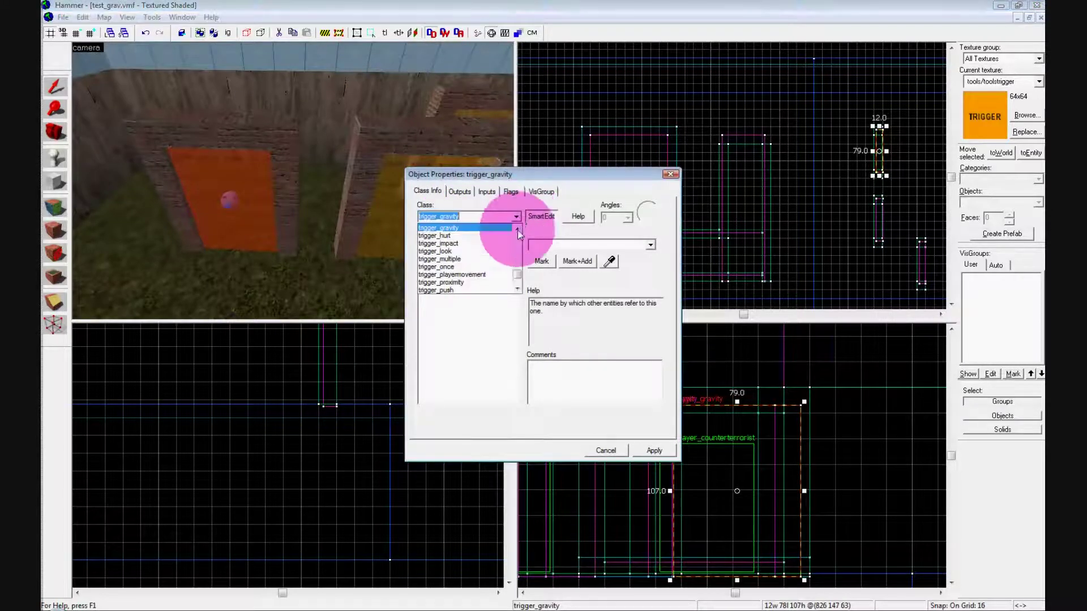
pyautogui.click(447, 236)
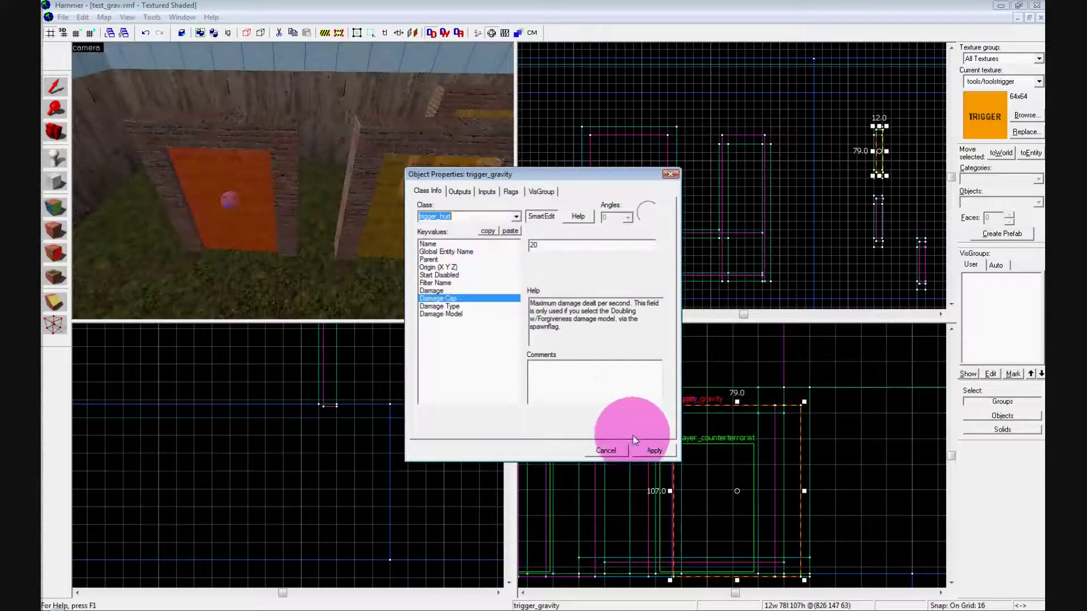
pyautogui.click(651, 450)
# Set both Damage Cap and Damage to -100 on this trigger_hurt, apply the values and close its properties.
pyautogui.moveTo(544, 245); pyautogui.dragTo(495, 243)
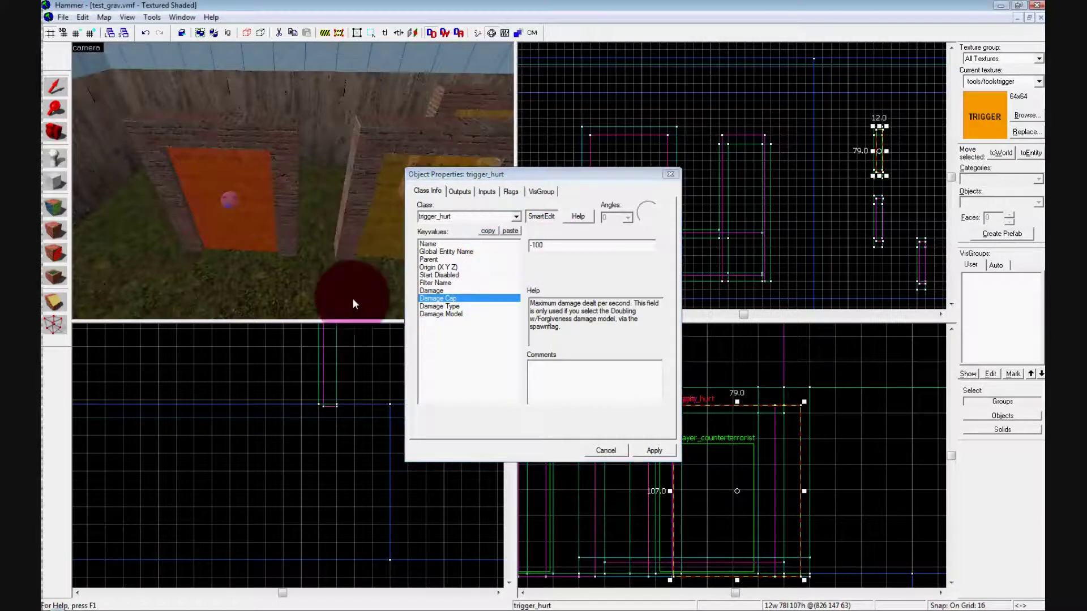
pyautogui.click(433, 290)
pyautogui.doubleClick(534, 245)
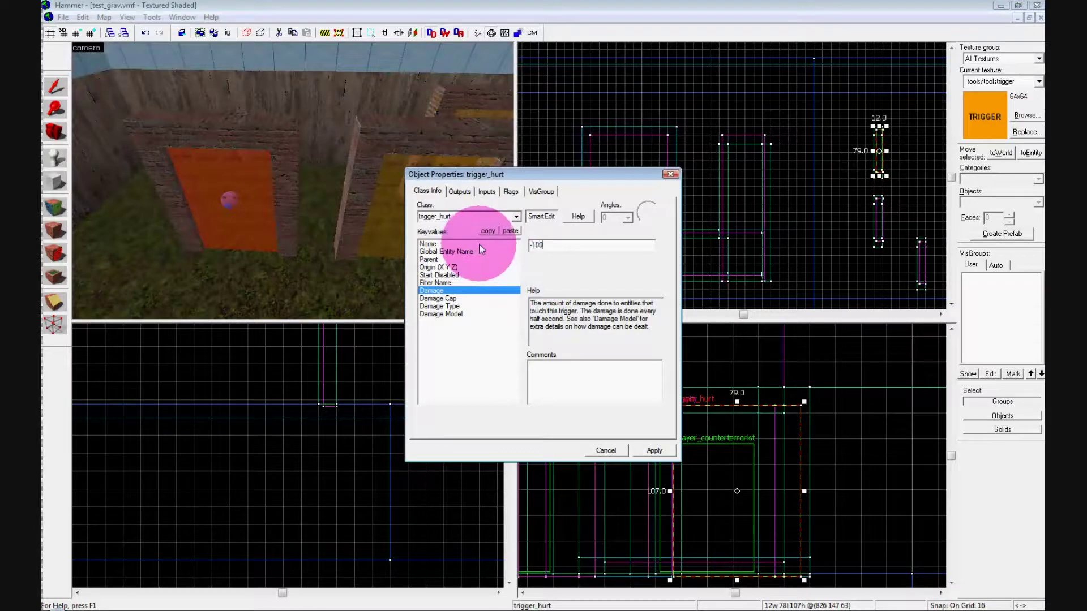
pyautogui.click(651, 452)
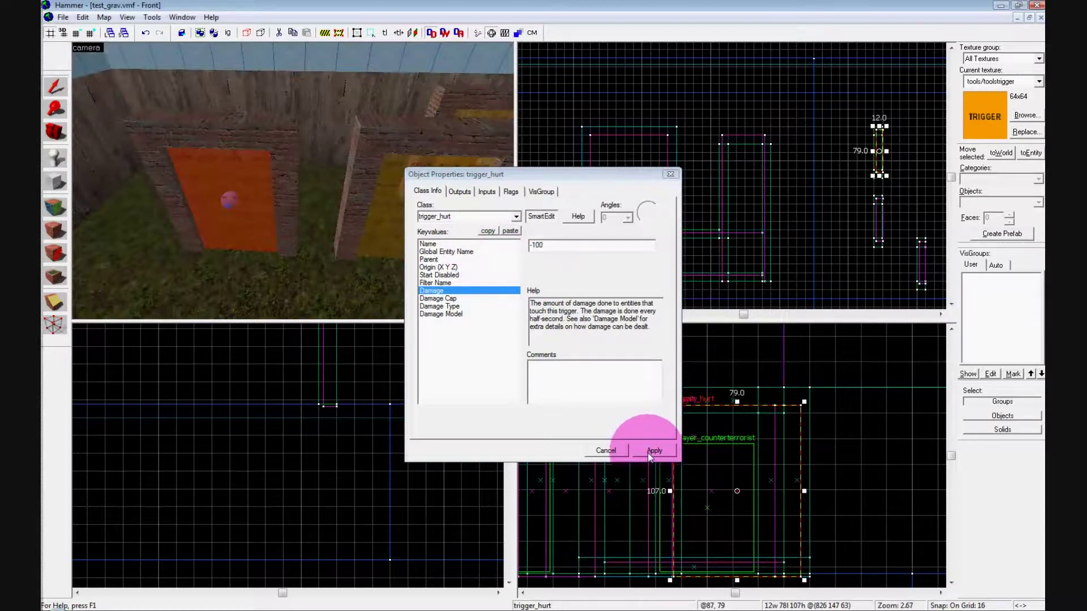
pyautogui.click(670, 174)
# Fly the 3D camera across the map over the trigger volumes toward the player spawns.
pyautogui.click(353, 161)
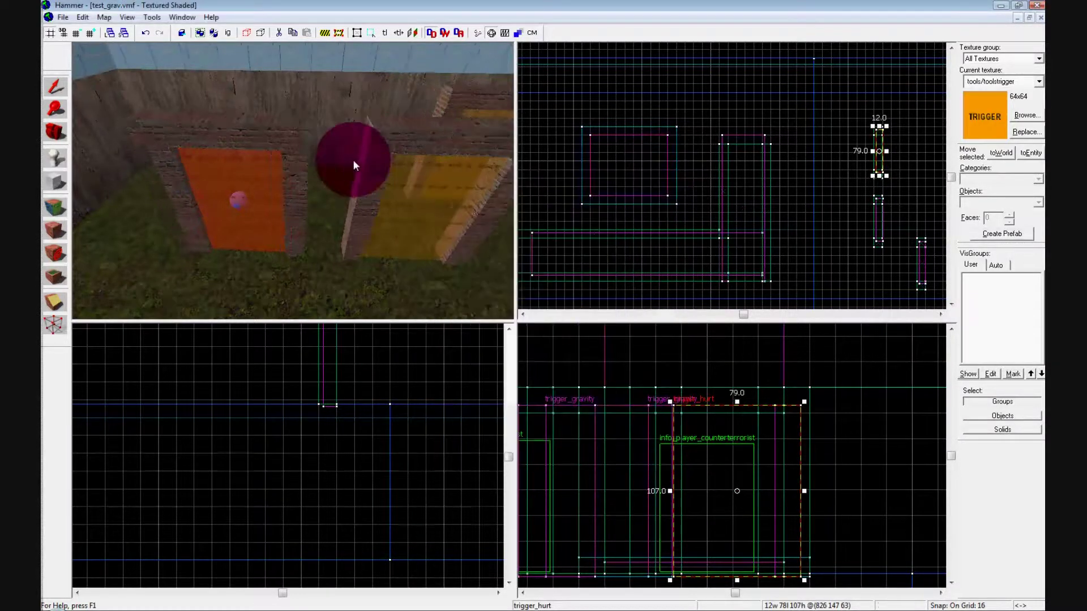
pyautogui.press('z')
pyautogui.press('w')
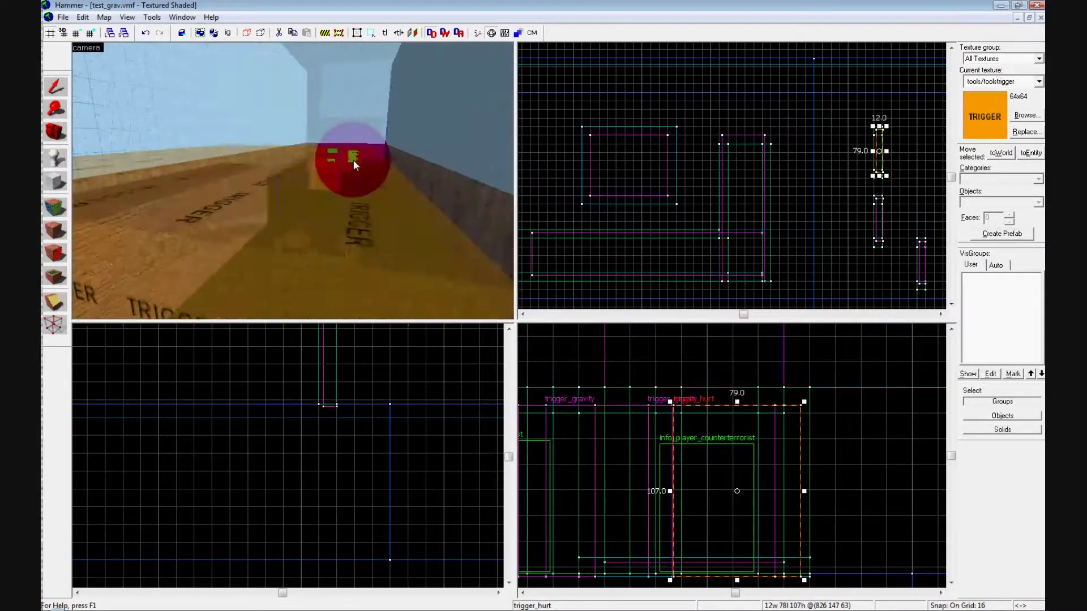